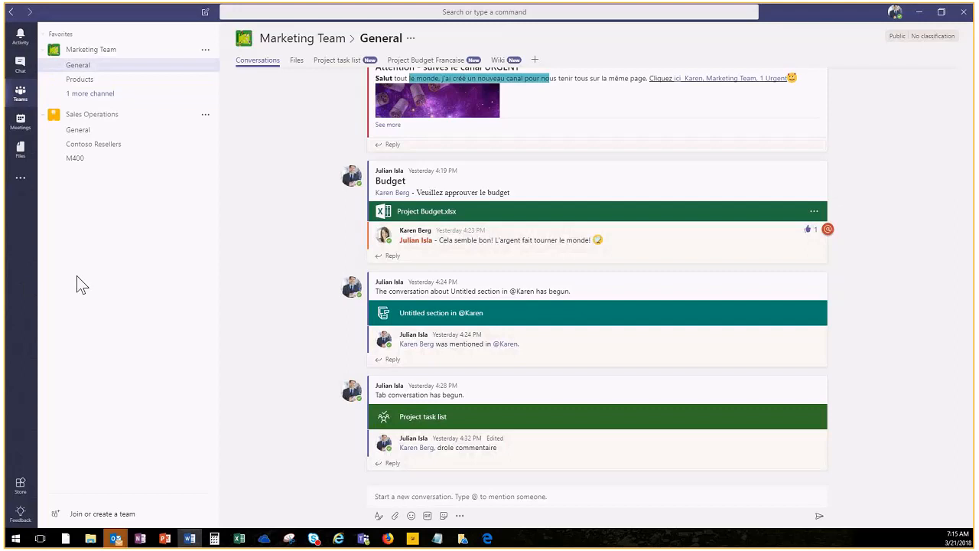
{"action": "left_click", "coordinate": [123, 160]}
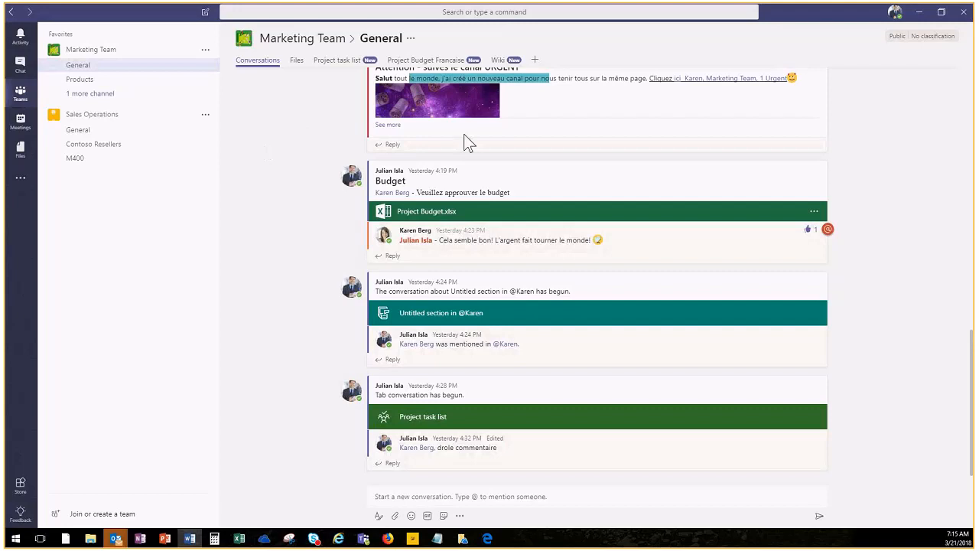
{"action": "scroll", "coordinate": [446, 161], "scroll_direction": "up", "scroll_amount": 3}
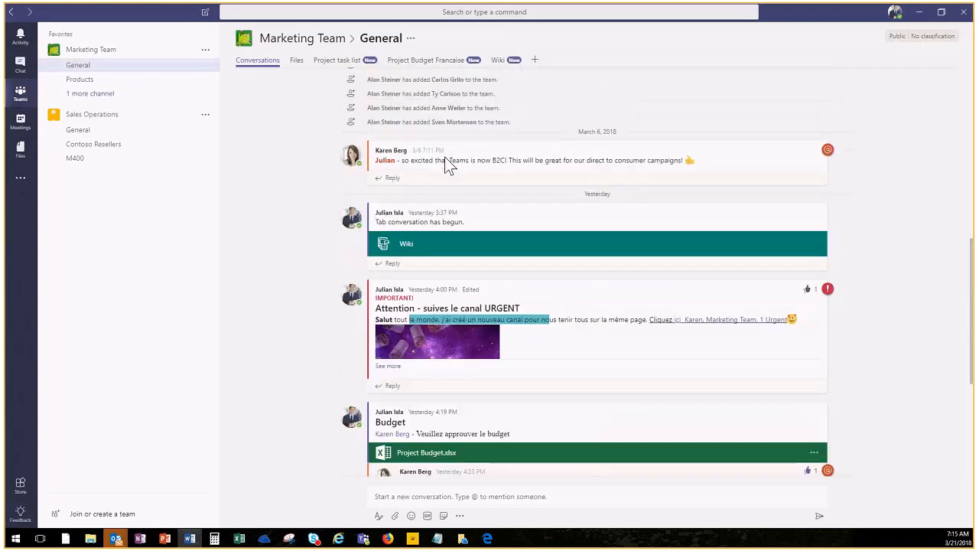
{"action": "scroll", "coordinate": [428, 161], "scroll_direction": "down", "scroll_amount": 4}
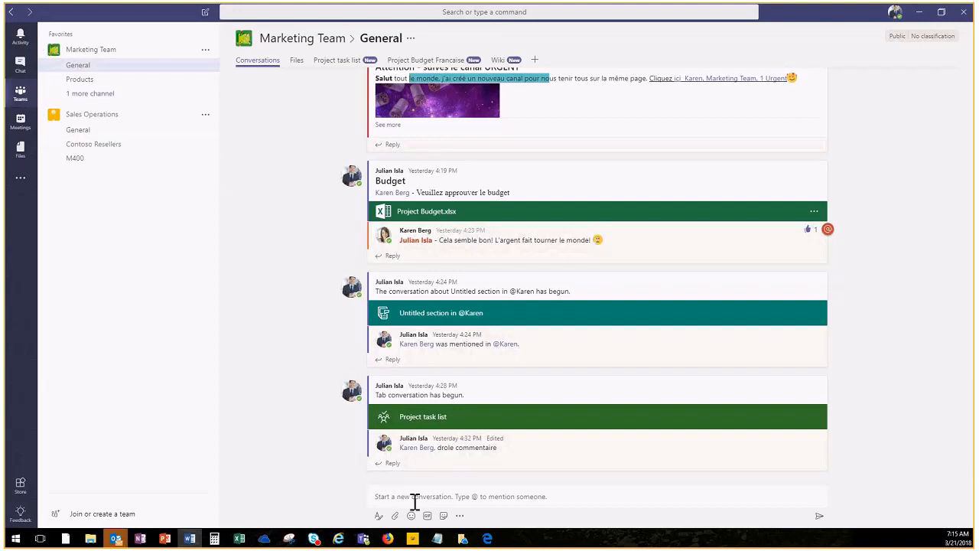
{"action": "left_click", "coordinate": [119, 167]}
{"action": "left_click", "coordinate": [534, 14]}
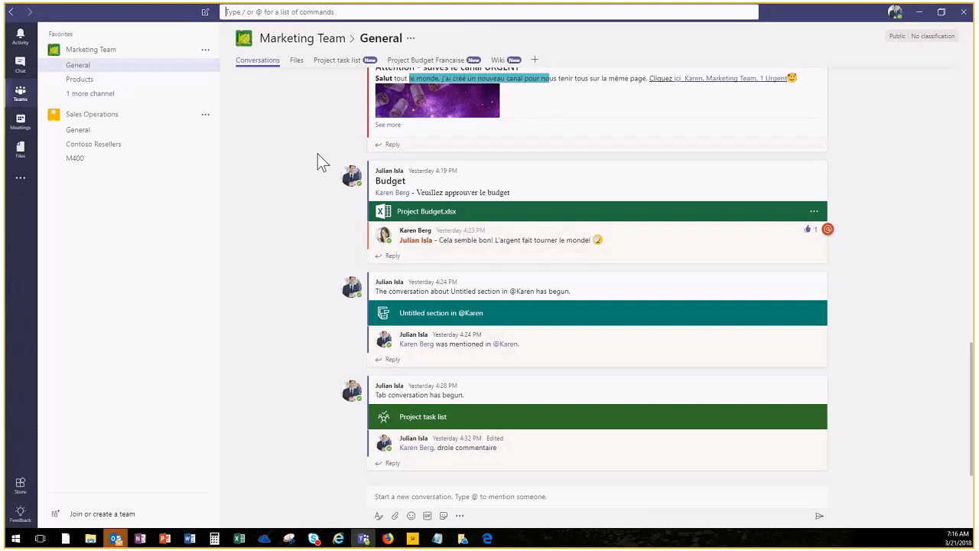
{"action": "left_click", "coordinate": [313, 162]}
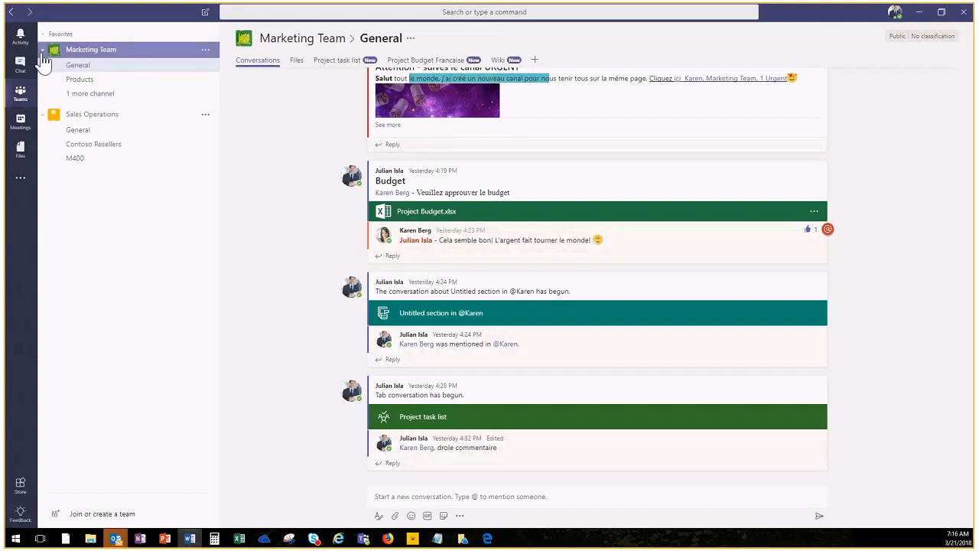
Collapse the Sales Operations team's channel list and move the Marketing Team below Sales Operations in the favorites
{"action": "left_click", "coordinate": [45, 121]}
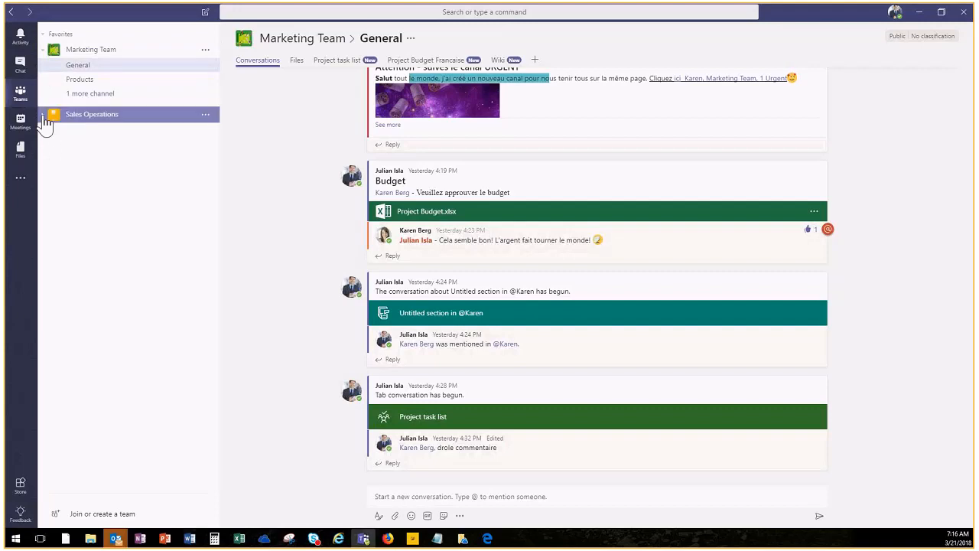
{"action": "key", "text": "alt+Tab"}
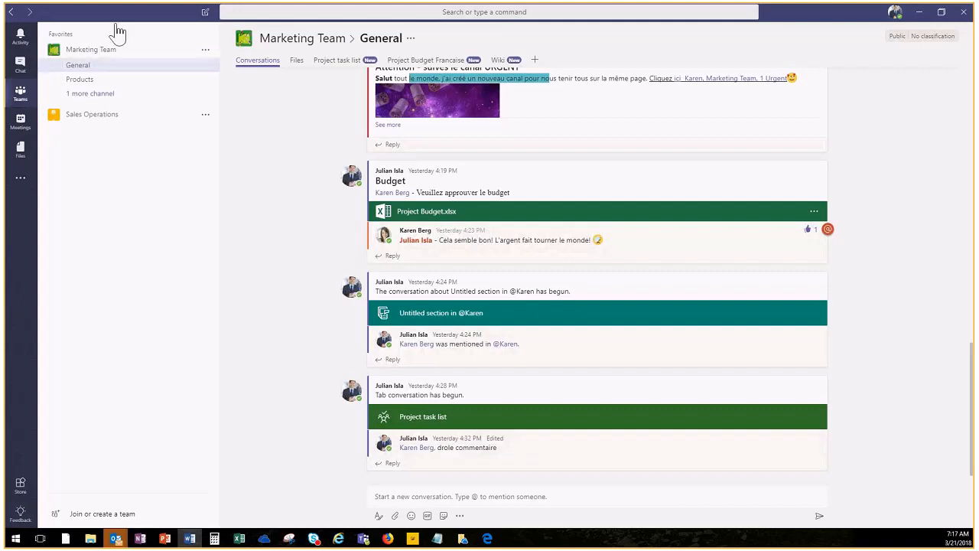
{"action": "left_click_drag", "start_coordinate": [80, 51], "coordinate": [86, 139]}
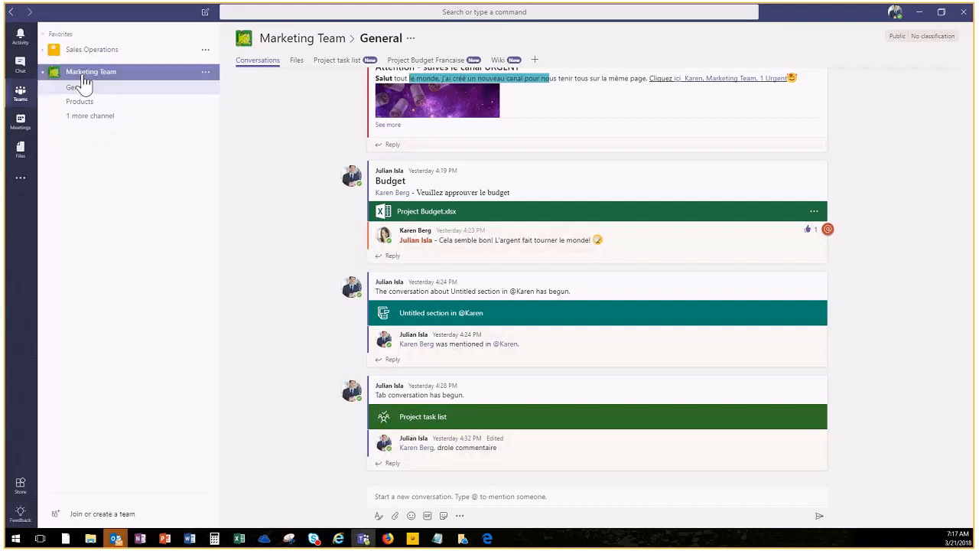
{"action": "left_click_drag", "start_coordinate": [83, 74], "coordinate": [80, 49]}
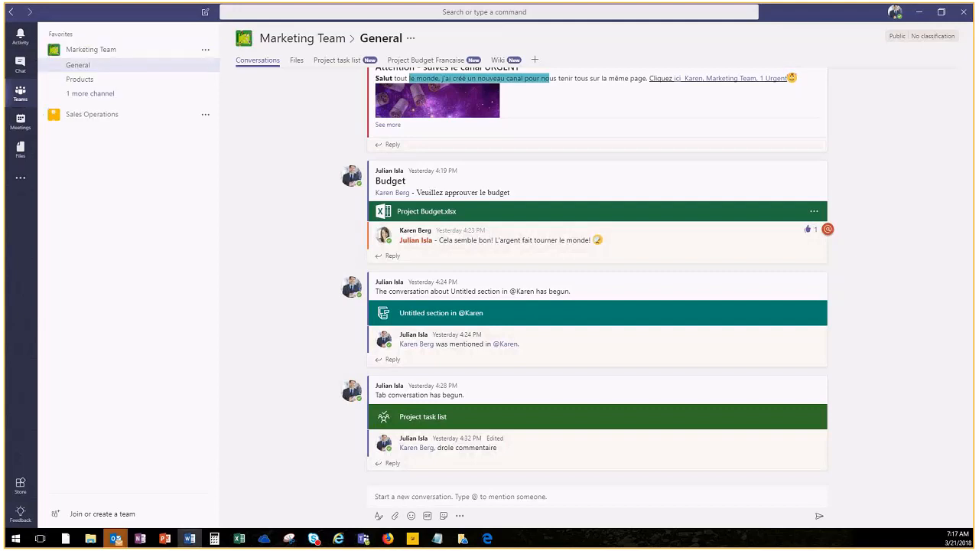
{"action": "left_click_drag", "start_coordinate": [68, 57], "coordinate": [72, 143]}
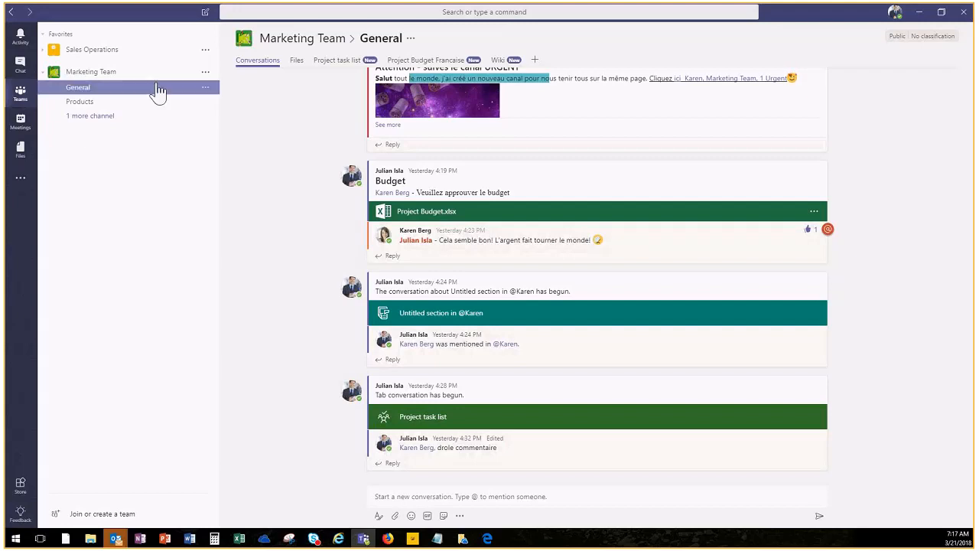
Remove the Sales Operations team from the favorites and expand the More section to show it
{"action": "left_click", "coordinate": [205, 49]}
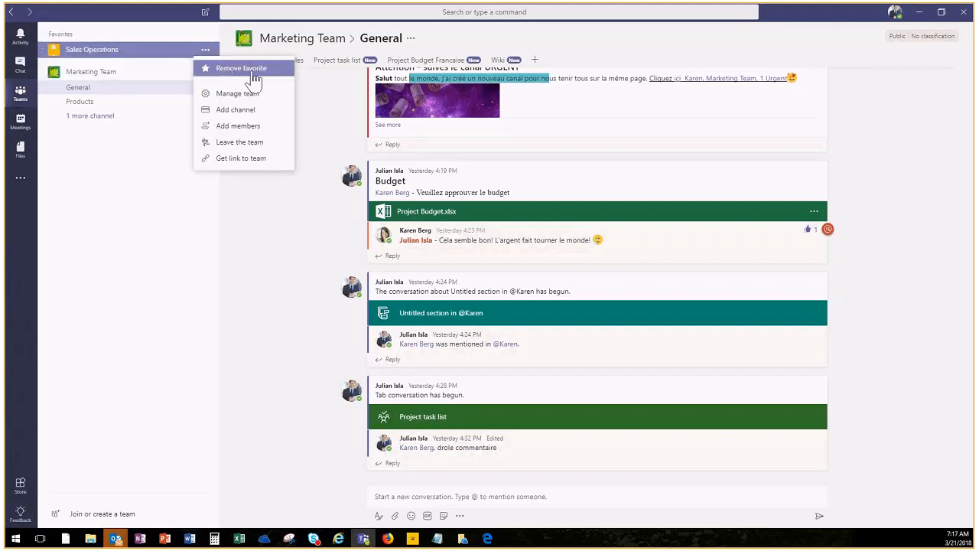
{"action": "left_click", "coordinate": [208, 70]}
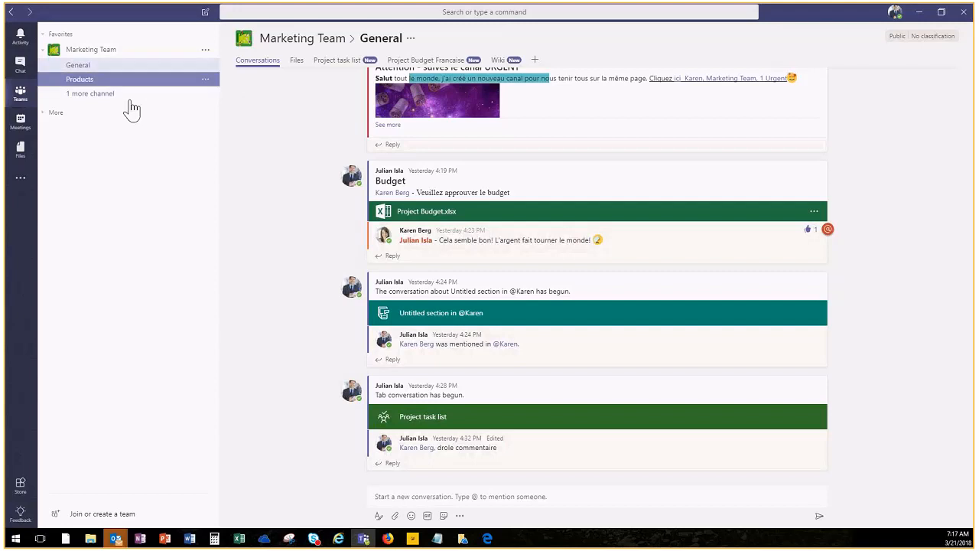
{"action": "left_click", "coordinate": [57, 113]}
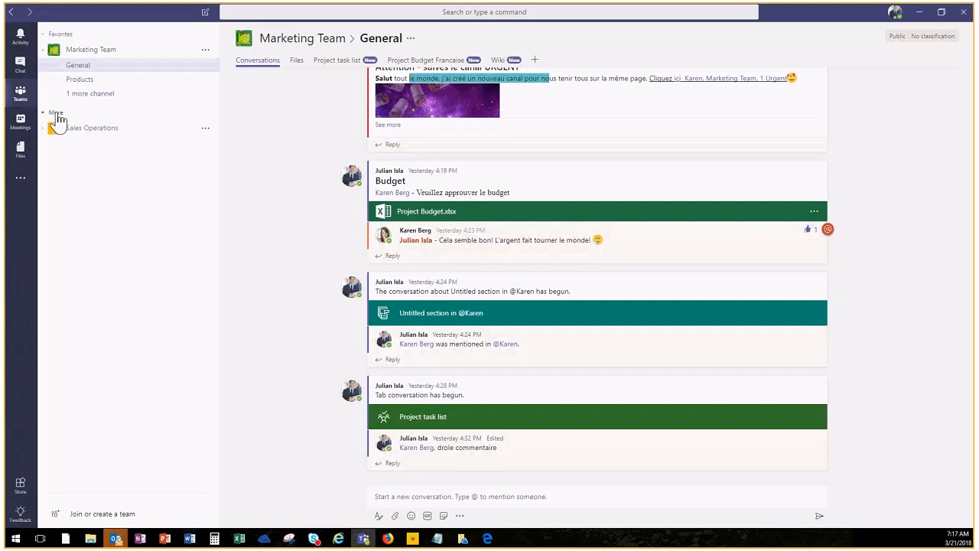
{"action": "left_click", "coordinate": [56, 115]}
{"action": "left_click", "coordinate": [54, 114]}
Add the Sales Operations team back to the favorites and expand its channel list
{"action": "left_click", "coordinate": [204, 130]}
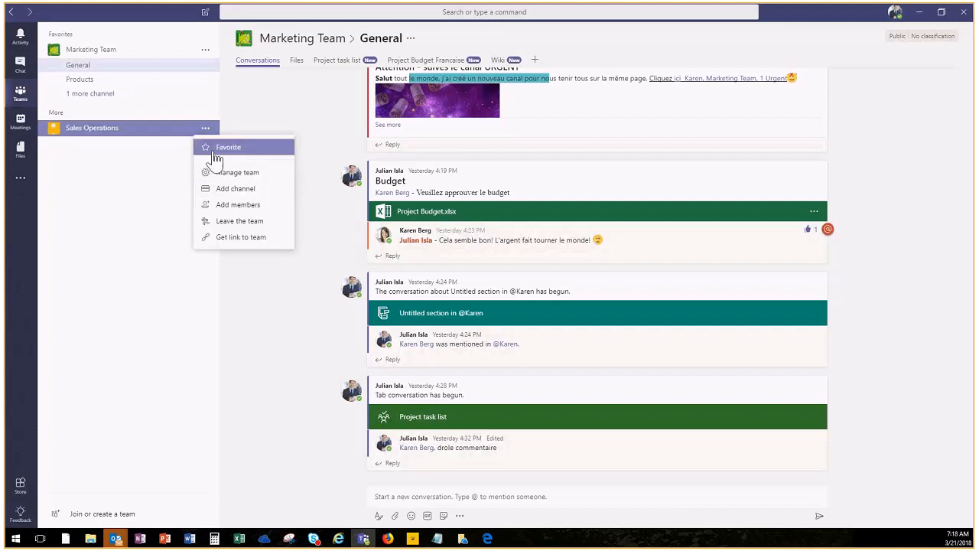
{"action": "left_click", "coordinate": [216, 149]}
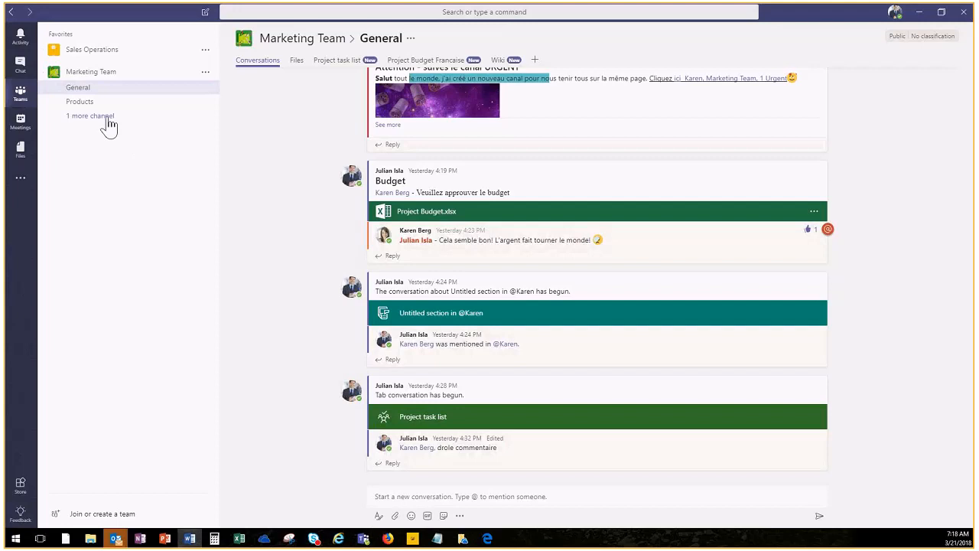
{"action": "left_click", "coordinate": [47, 50]}
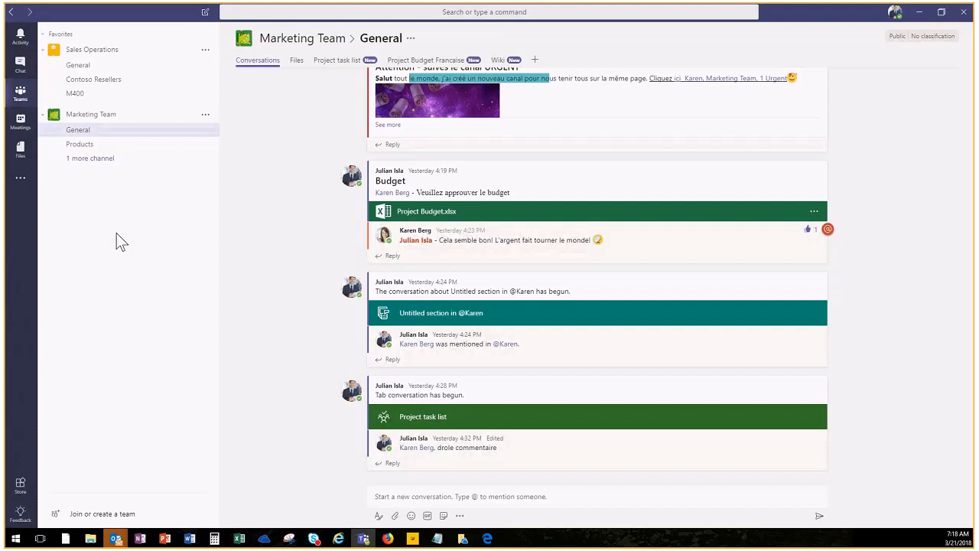
Review the options available for the Sales Operations team, leaving its channel list expanded
{"action": "left_click", "coordinate": [203, 50]}
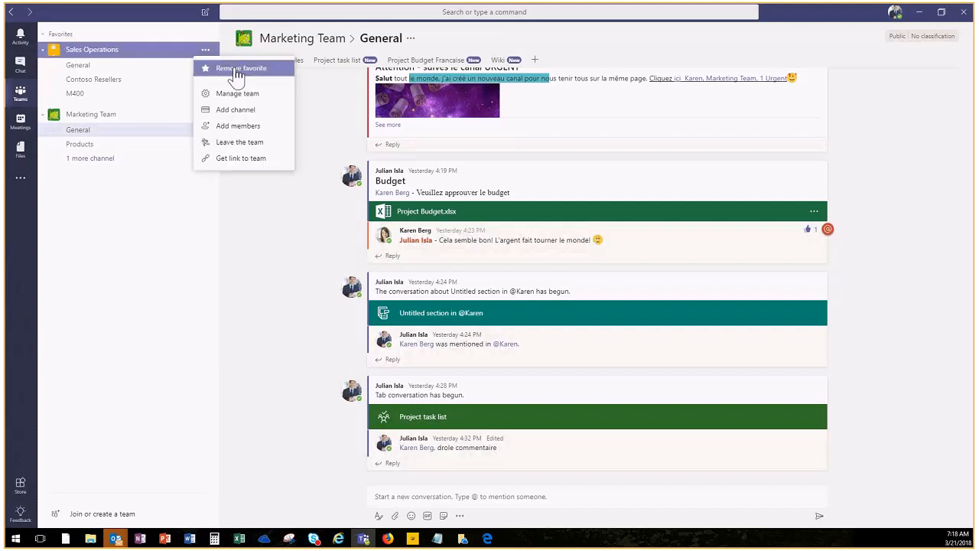
{"action": "left_click", "coordinate": [168, 50]}
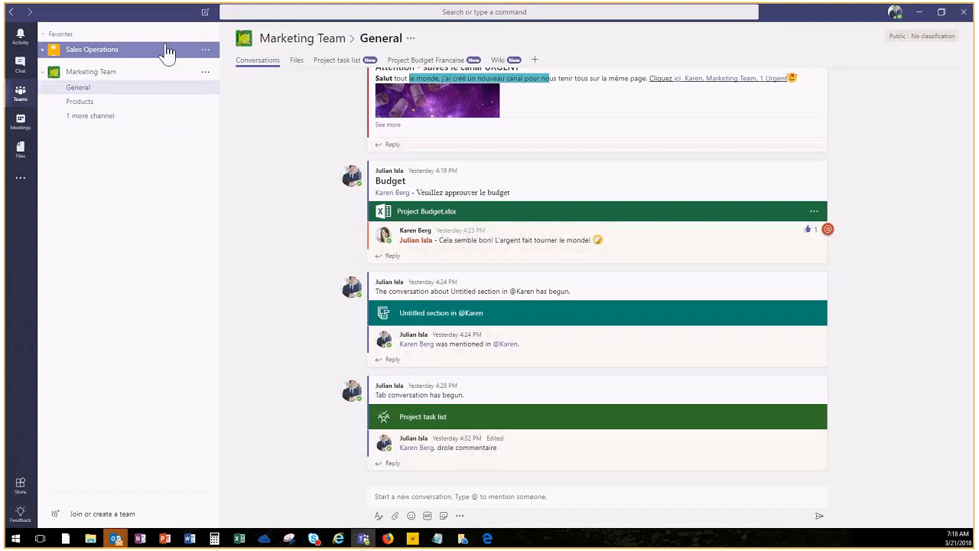
{"action": "left_click", "coordinate": [45, 53]}
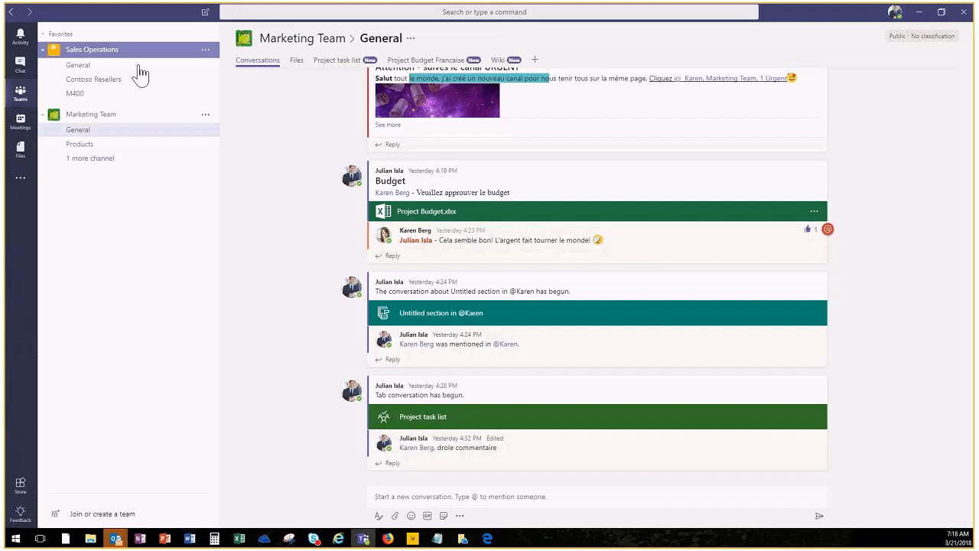
{"action": "left_click", "coordinate": [205, 50]}
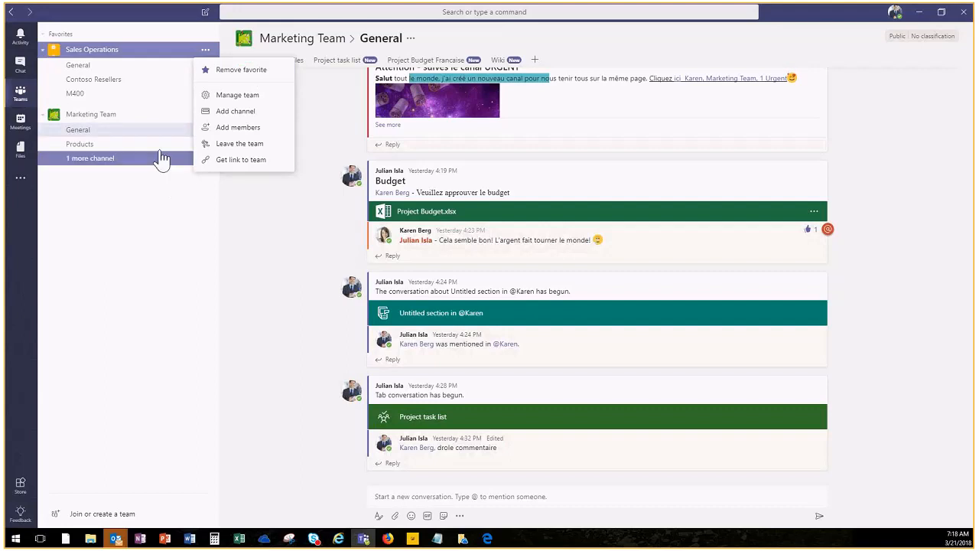
{"action": "left_click", "coordinate": [144, 208]}
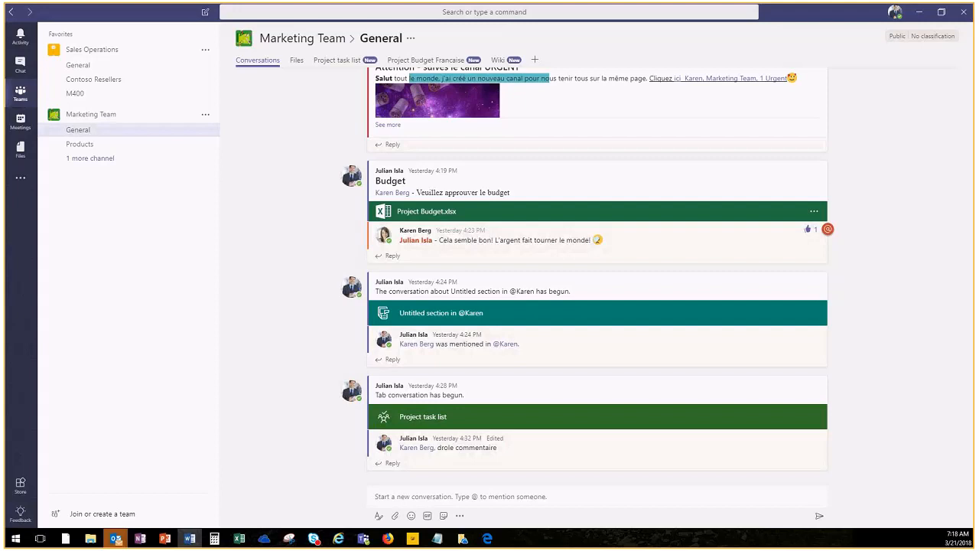
Collapse and re-expand the Sales Operations and Marketing Team channel lists and the whole Favorites section
{"action": "left_click", "coordinate": [42, 52]}
{"action": "left_click", "coordinate": [42, 52]}
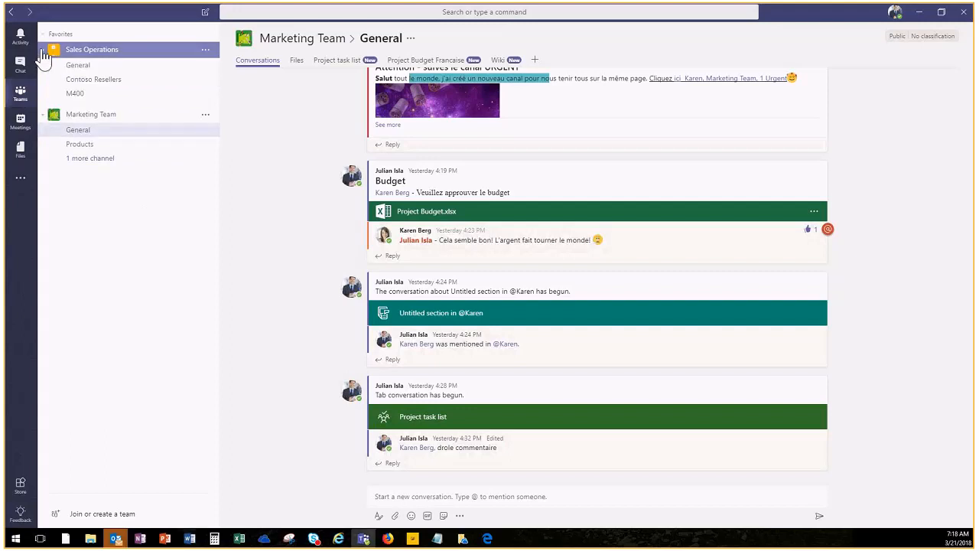
{"action": "left_click", "coordinate": [41, 115]}
{"action": "left_click", "coordinate": [42, 115]}
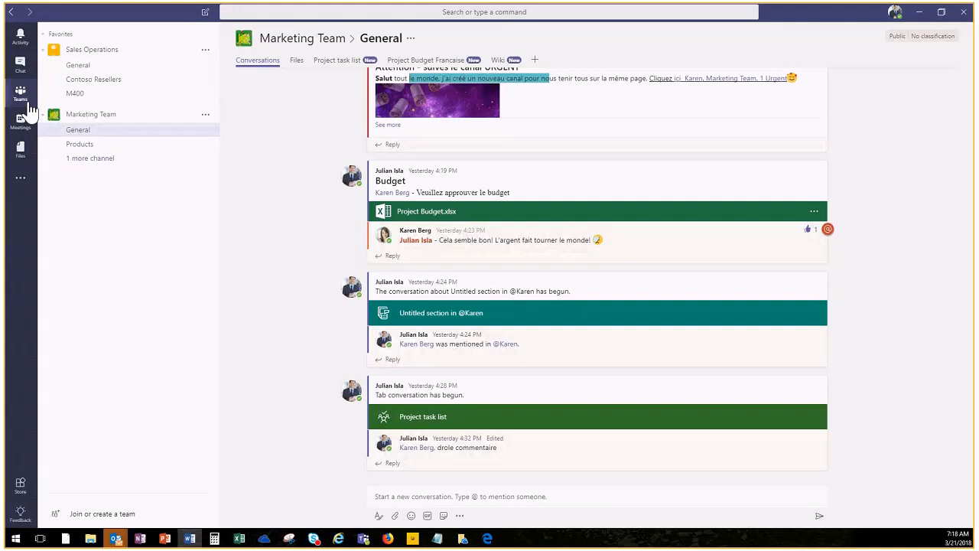
{"action": "mouse_move", "coordinate": [63, 57]}
{"action": "left_mouse_down"}
{"action": "mouse_move", "coordinate": [44, 36]}
{"action": "mouse_move", "coordinate": [65, 40]}
{"action": "left_mouse_up"}
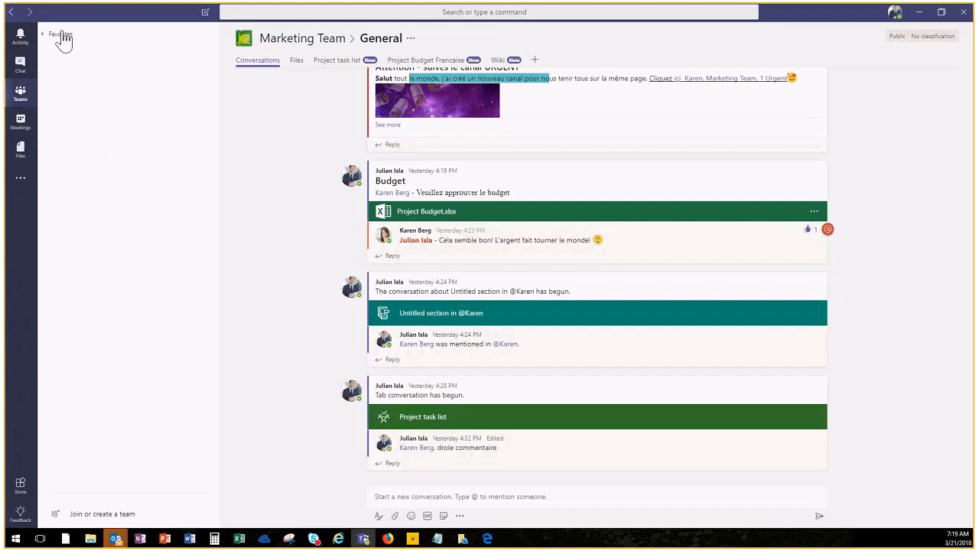
{"action": "left_click", "coordinate": [63, 36]}
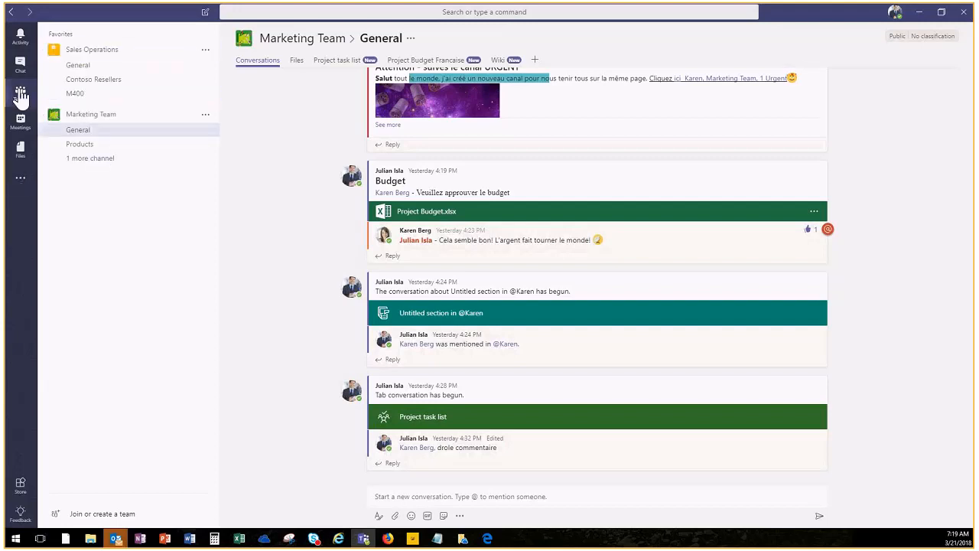
Compare the options of the Sales Operations team with those of the Marketing Team's General channel
{"action": "left_click", "coordinate": [100, 66]}
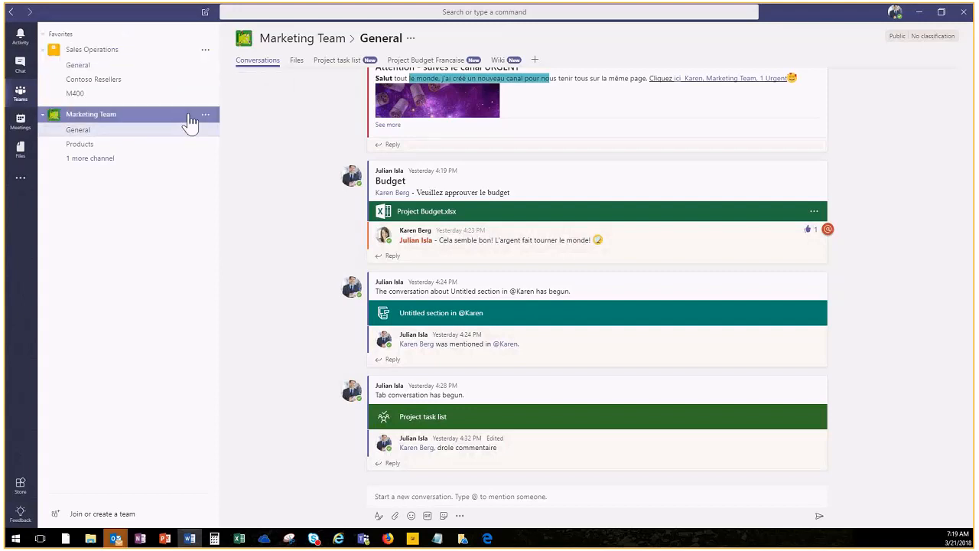
{"action": "left_click", "coordinate": [204, 51]}
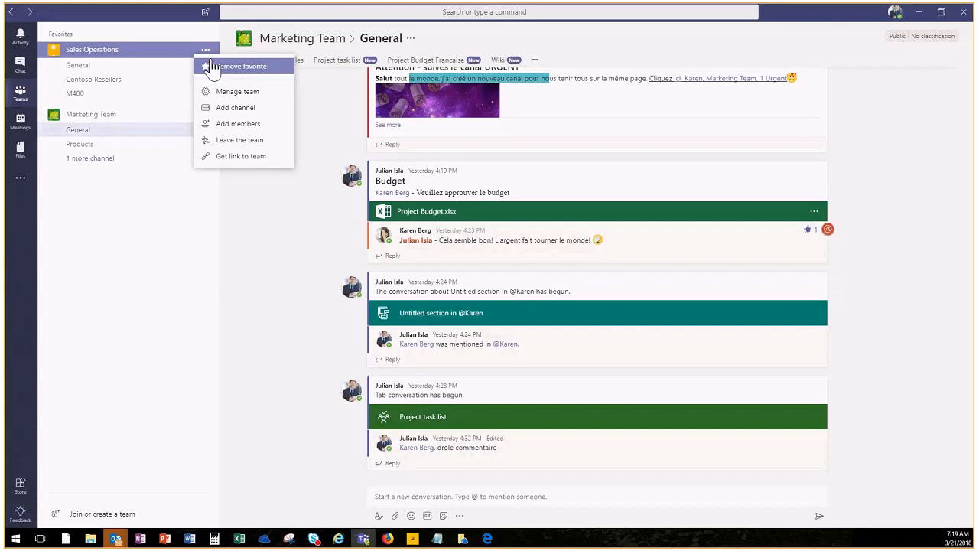
{"action": "left_click", "coordinate": [177, 192]}
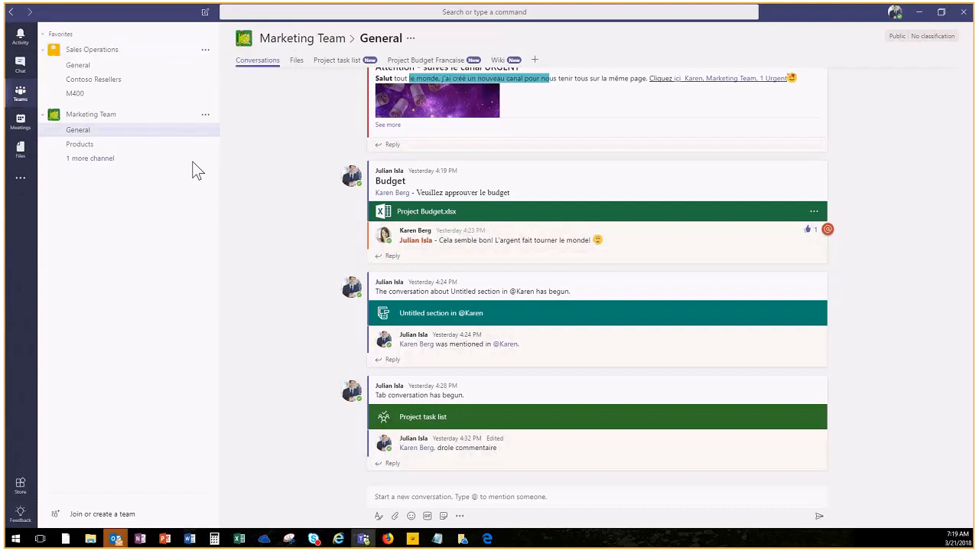
{"action": "left_click", "coordinate": [410, 38]}
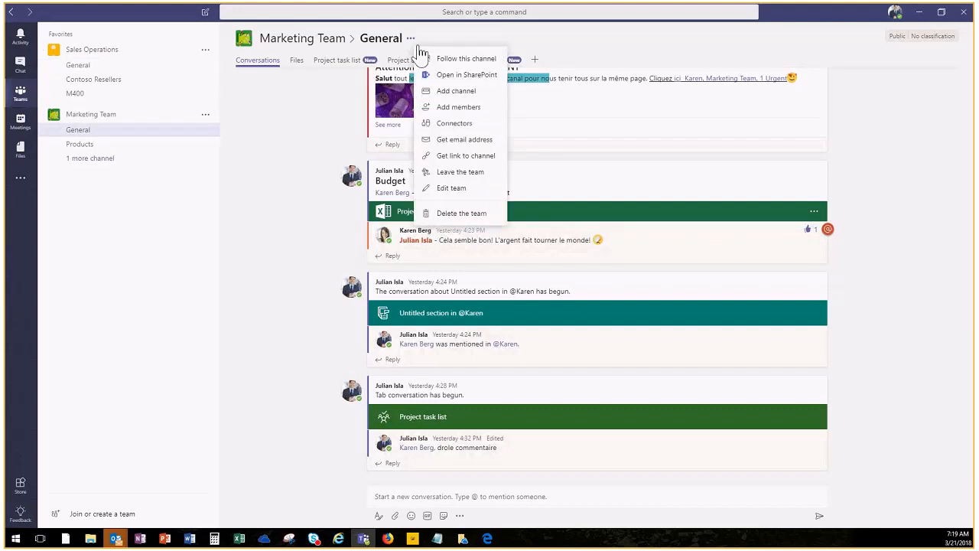
{"action": "left_click", "coordinate": [205, 49]}
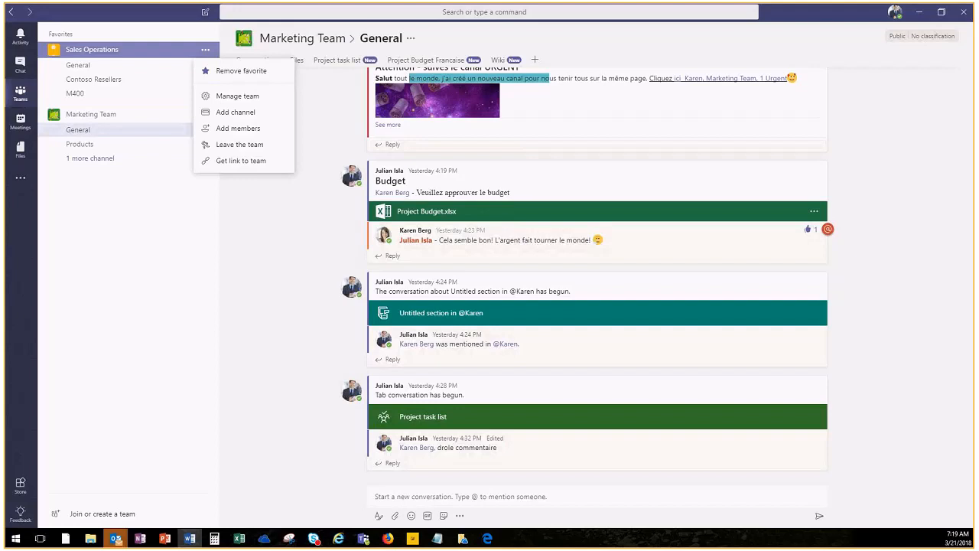
Open the M400 channel of Sales Operations and try to move it elsewhere in the channel list
{"action": "left_click", "coordinate": [74, 95]}
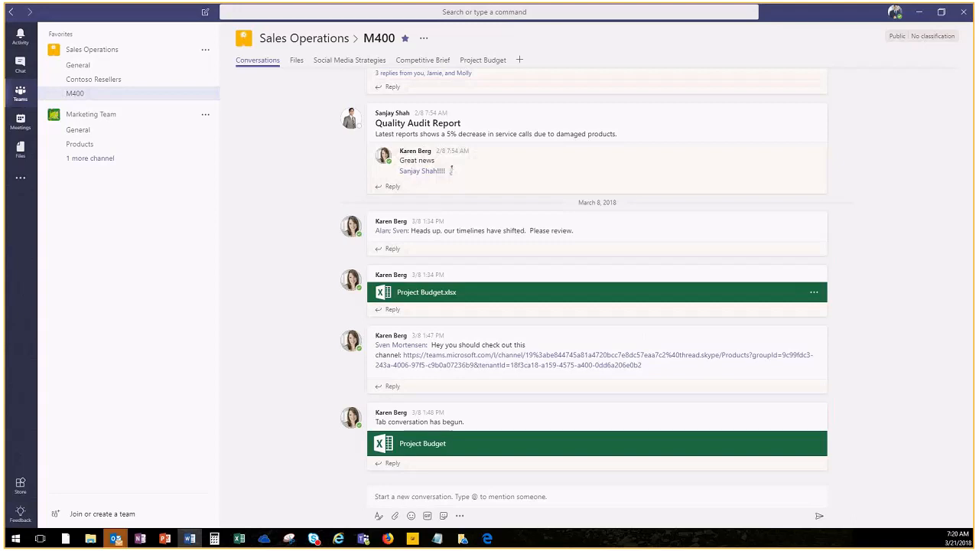
{"action": "left_click_drag", "start_coordinate": [73, 94], "coordinate": [183, 217]}
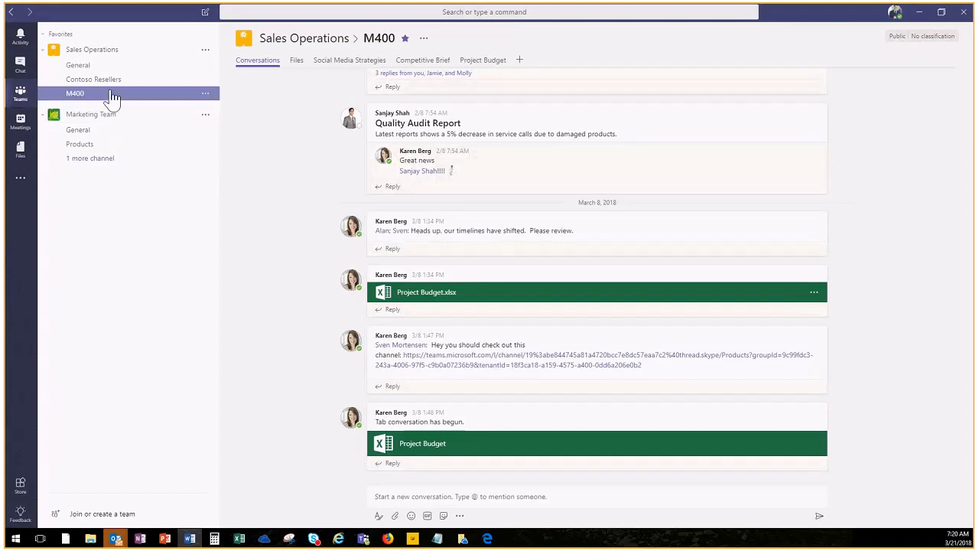
View the General and M400 channels of Sales Operations and check the Marketing Team's hidden channel
{"action": "left_click", "coordinate": [81, 67]}
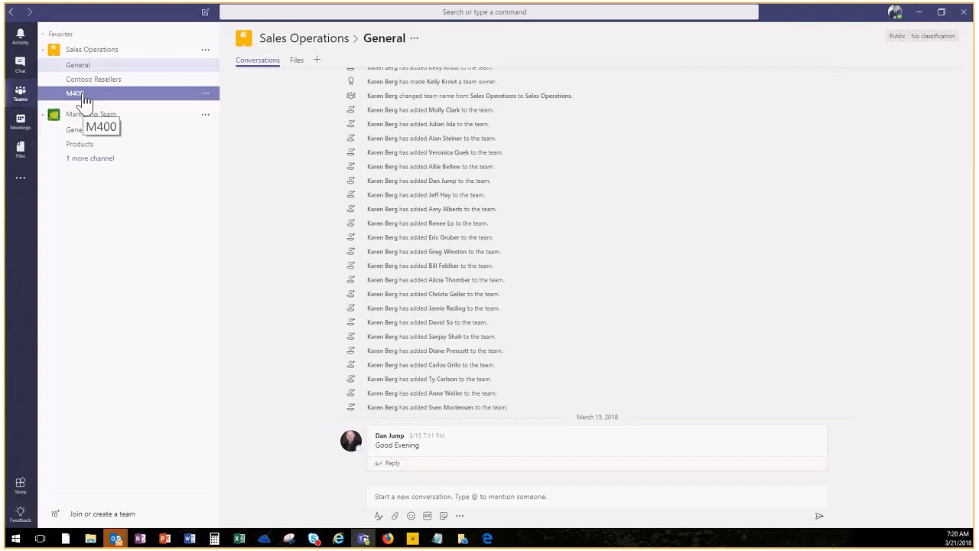
{"action": "left_click", "coordinate": [86, 102]}
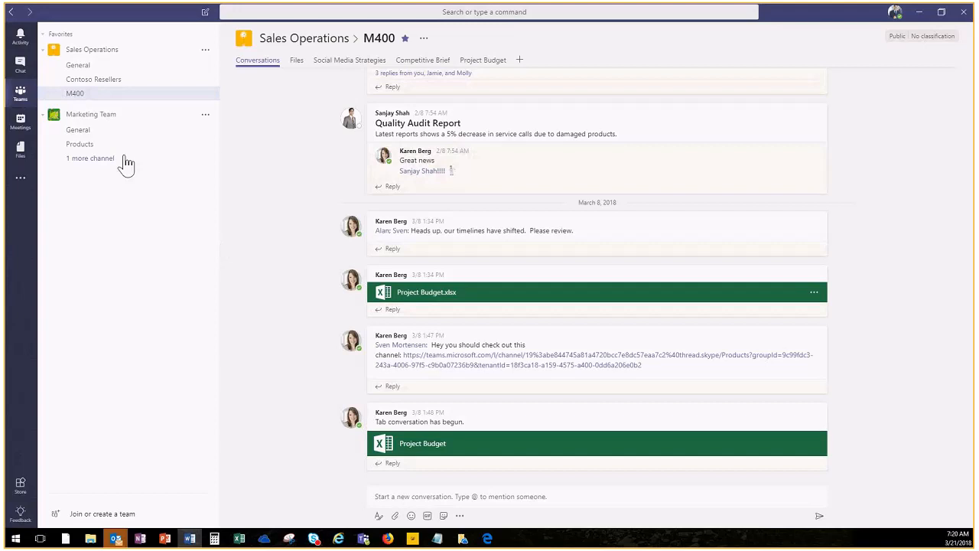
{"action": "left_click", "coordinate": [89, 159]}
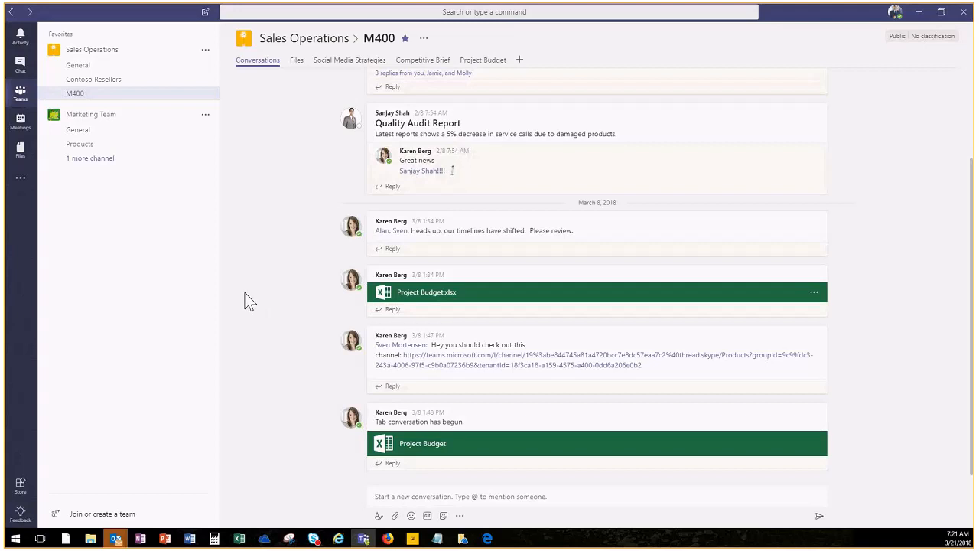
Open the Contoso Resellers channel of Sales Operations and draft the reply "bienvenue à la formation" to today's post
{"action": "left_click", "coordinate": [107, 81]}
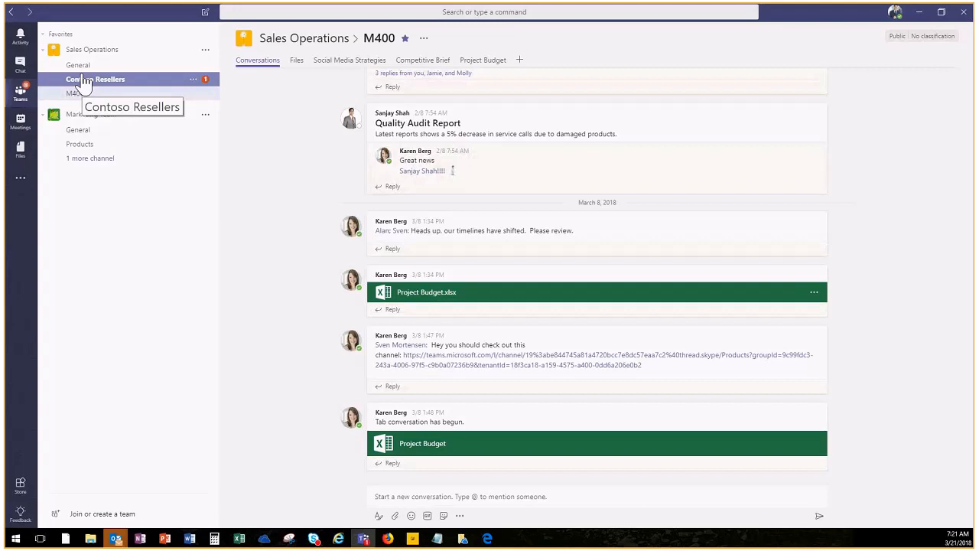
{"action": "left_click", "coordinate": [86, 81]}
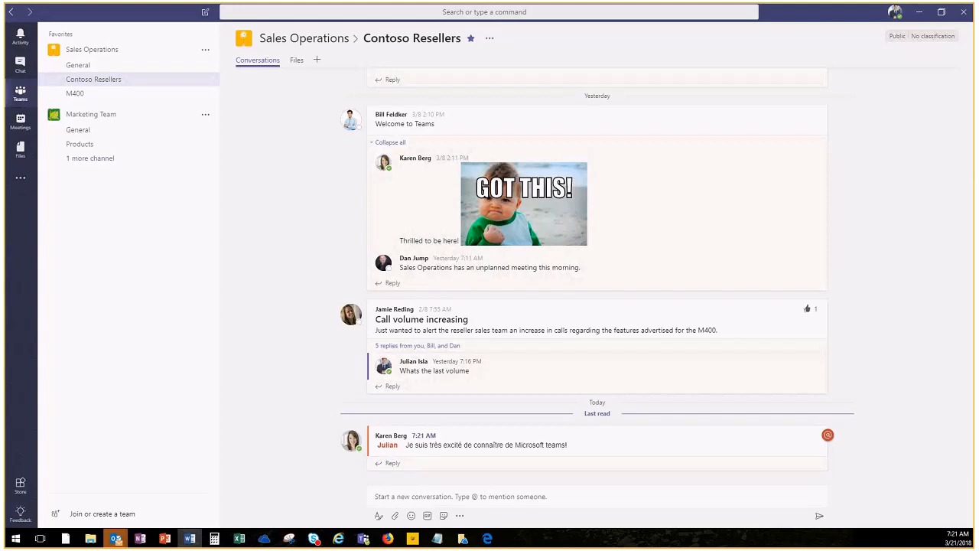
{"action": "left_click", "coordinate": [390, 462]}
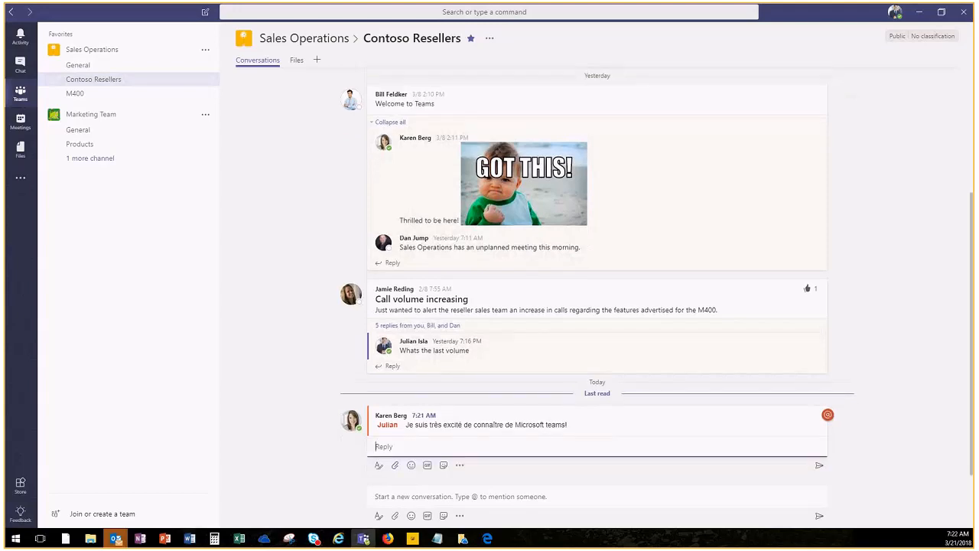
{"action": "key", "text": "alt+Tab"}
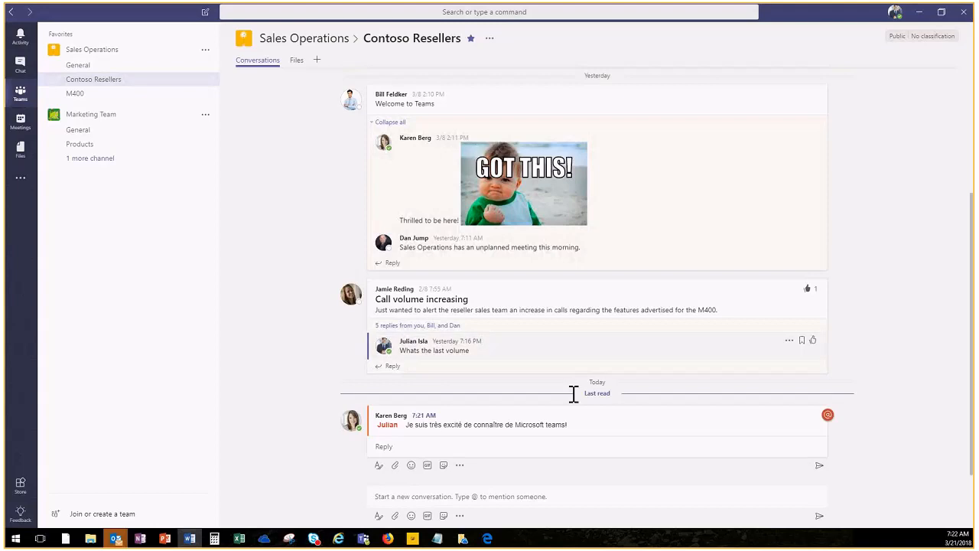
{"action": "left_click", "coordinate": [438, 446]}
{"action": "type", "text": "bienvenue à la formation"}
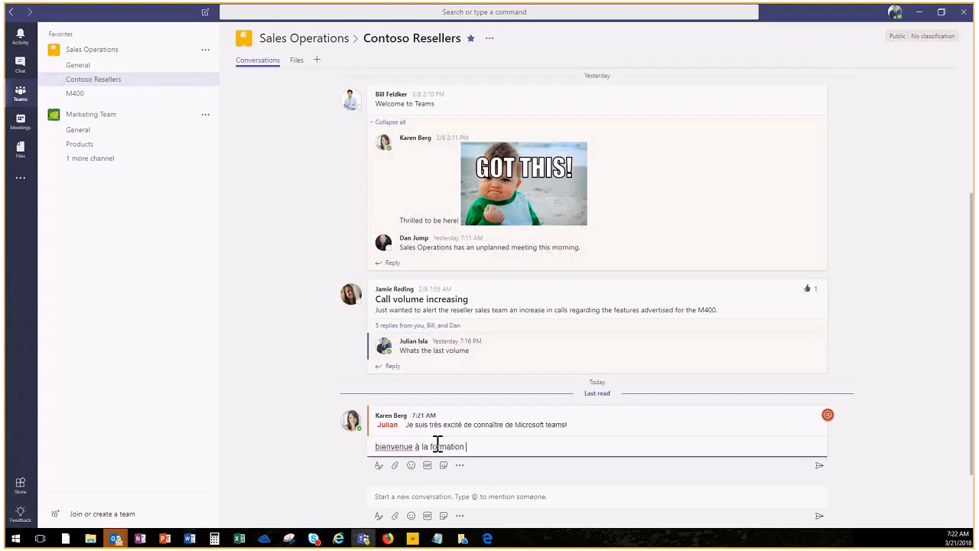
{"action": "left_click", "coordinate": [788, 425]}
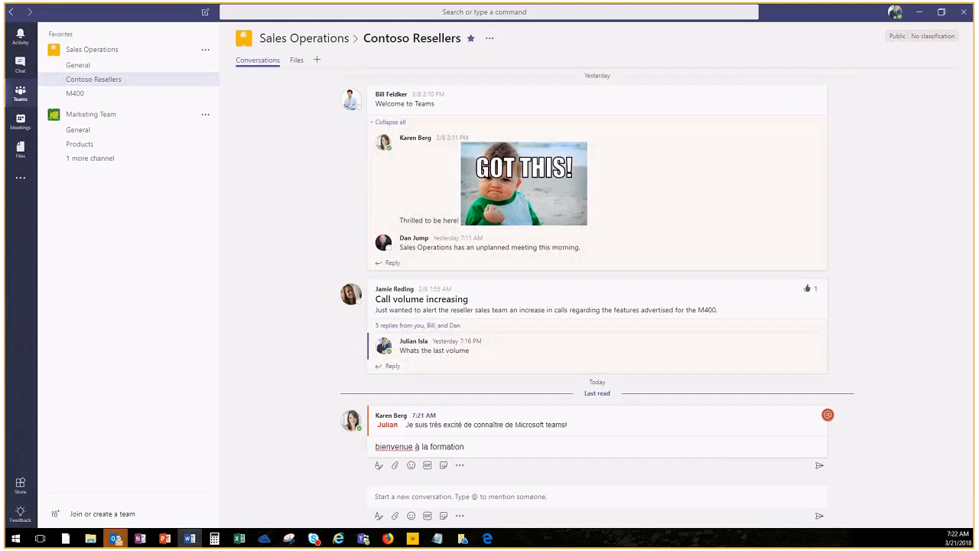
Expand the reply to its full formatting view and send it
{"action": "left_click", "coordinate": [379, 466]}
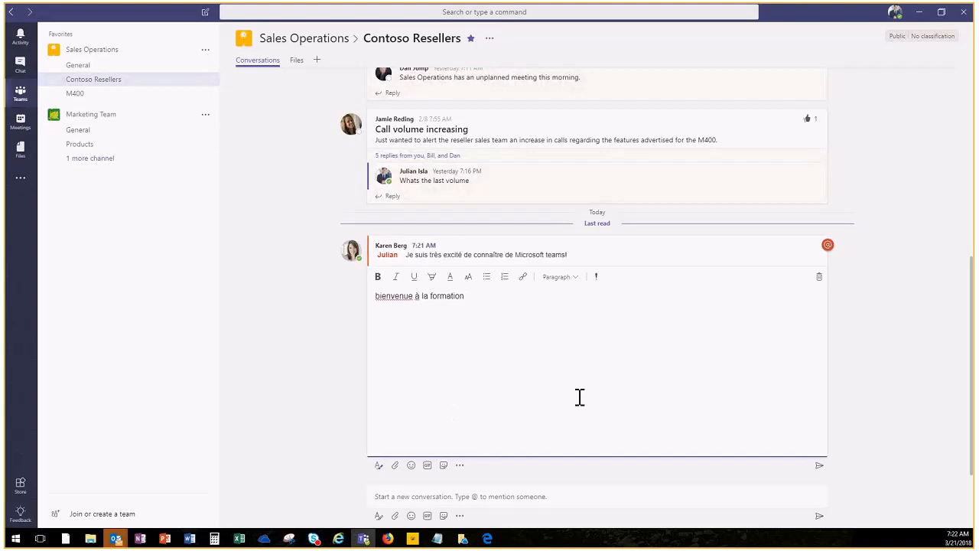
{"action": "key", "text": "alt+Tab"}
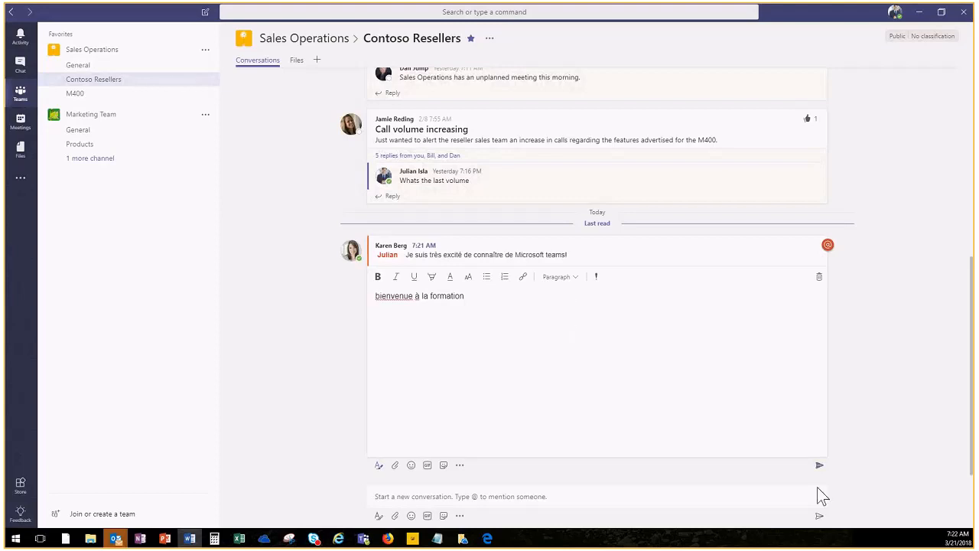
{"action": "left_click", "coordinate": [818, 467]}
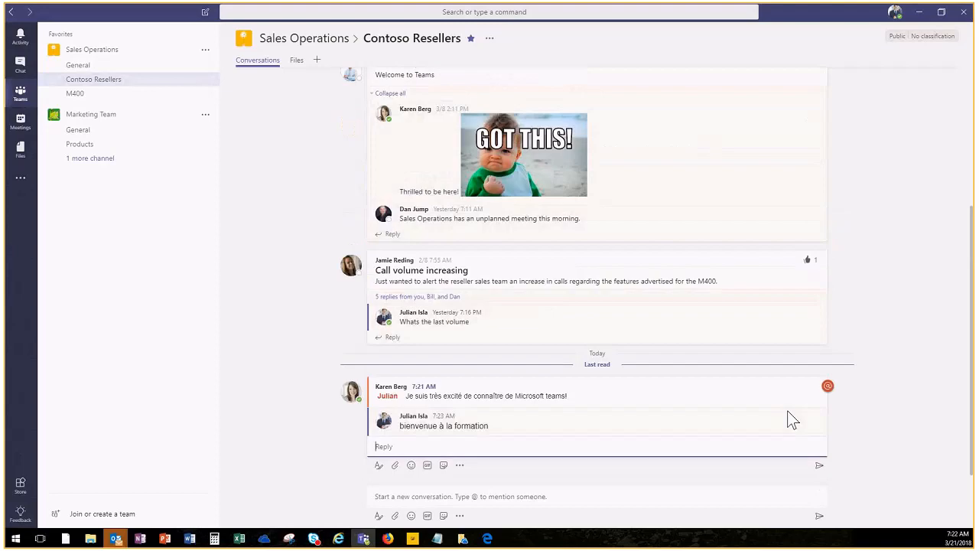
Start a formatted new conversation in Contoso Resellers with the subject "S'il vous plaît suivez le canal URGENT"
{"action": "left_click", "coordinate": [378, 516]}
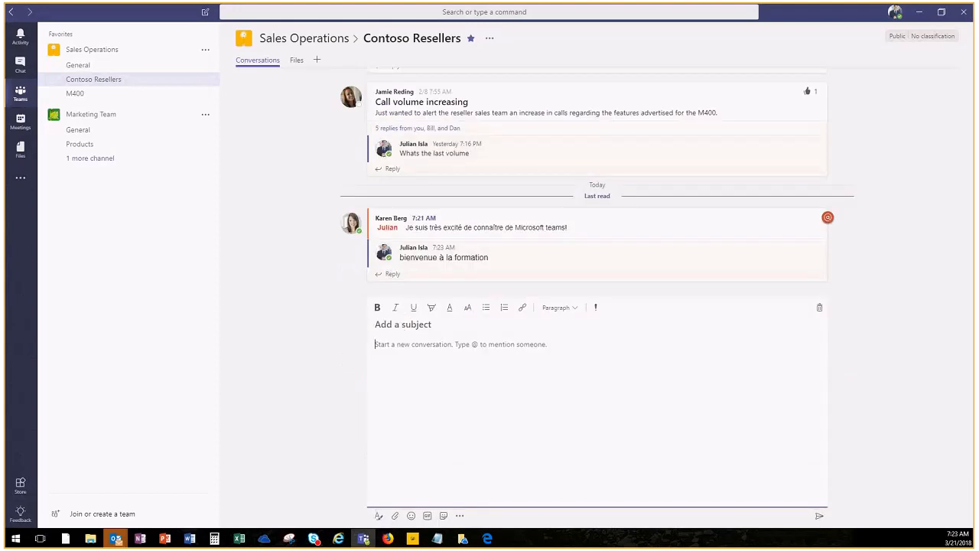
{"action": "key", "text": "alt+Tab"}
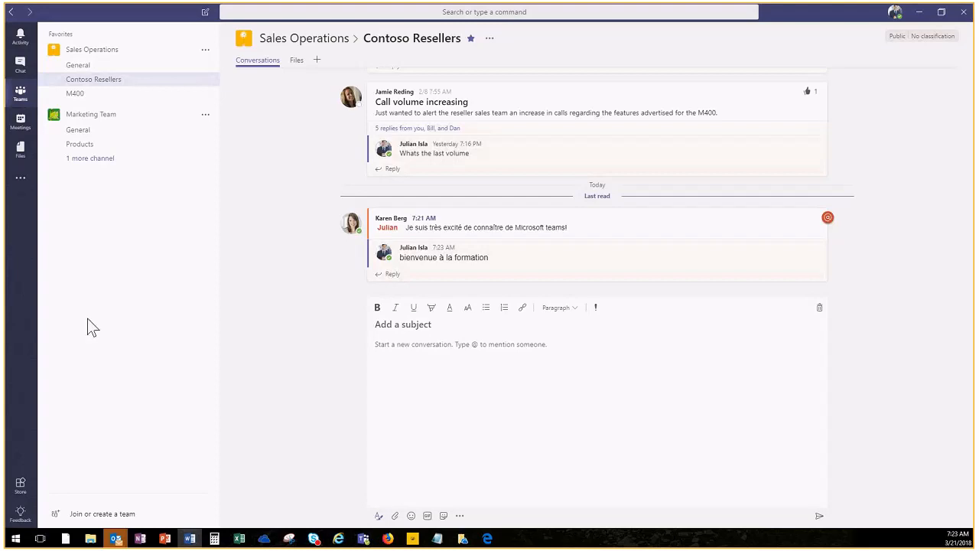
{"action": "left_click", "coordinate": [413, 326]}
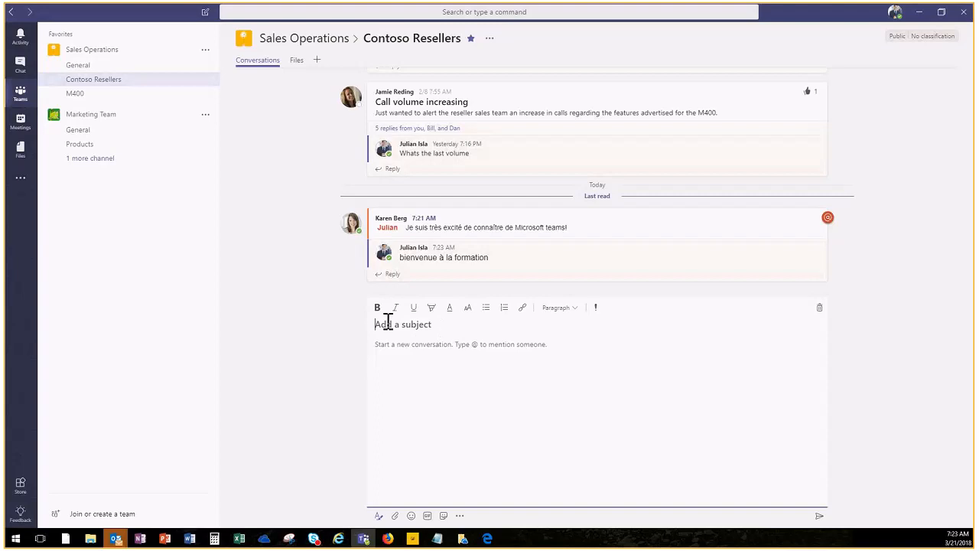
{"action": "type", "text": "S'il vous plaît suivez le canal URGENT"}
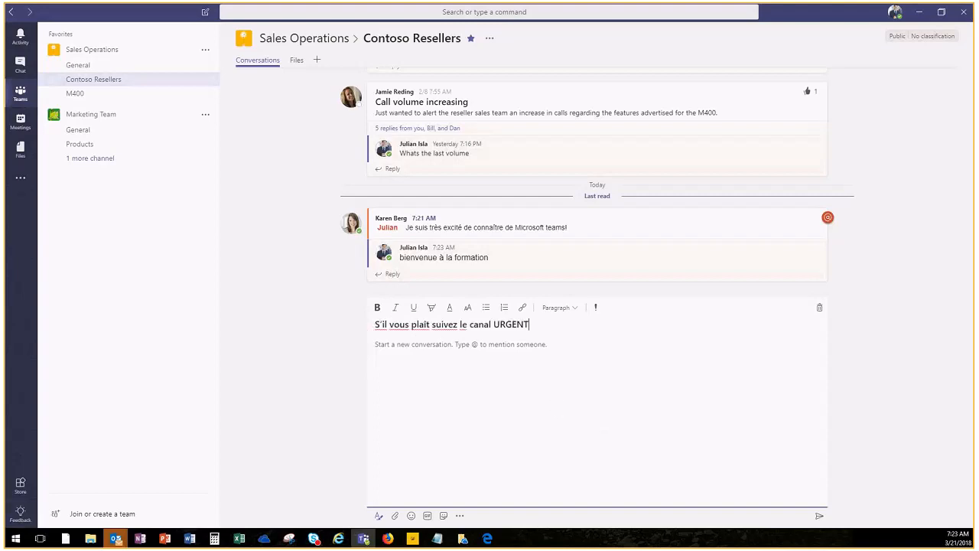
Enter the body "Salut tout le monde, j'ai créé un nouveau canal pour nous tenir tous sur la même page. Cliquez ici" and select it
{"action": "key", "text": "alt+Tab"}
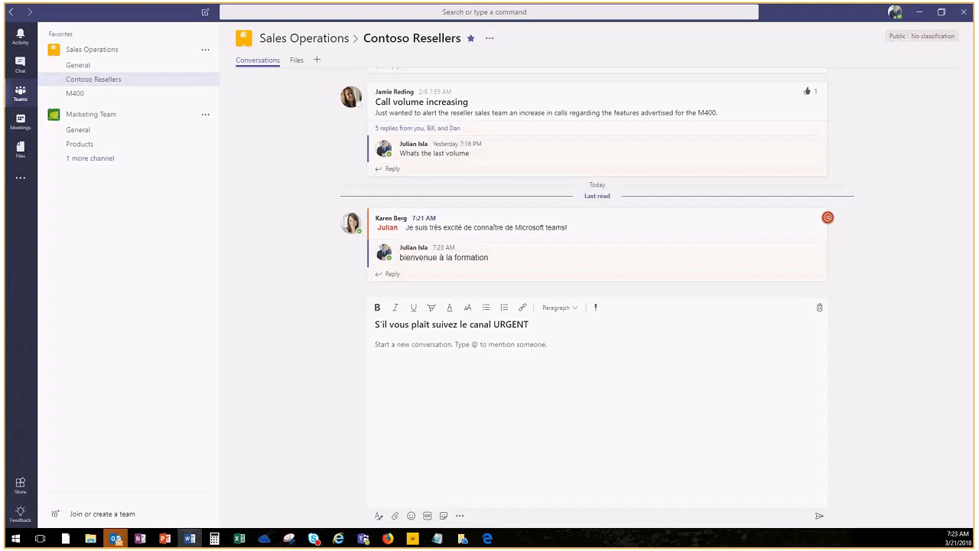
{"action": "left_click", "coordinate": [461, 352]}
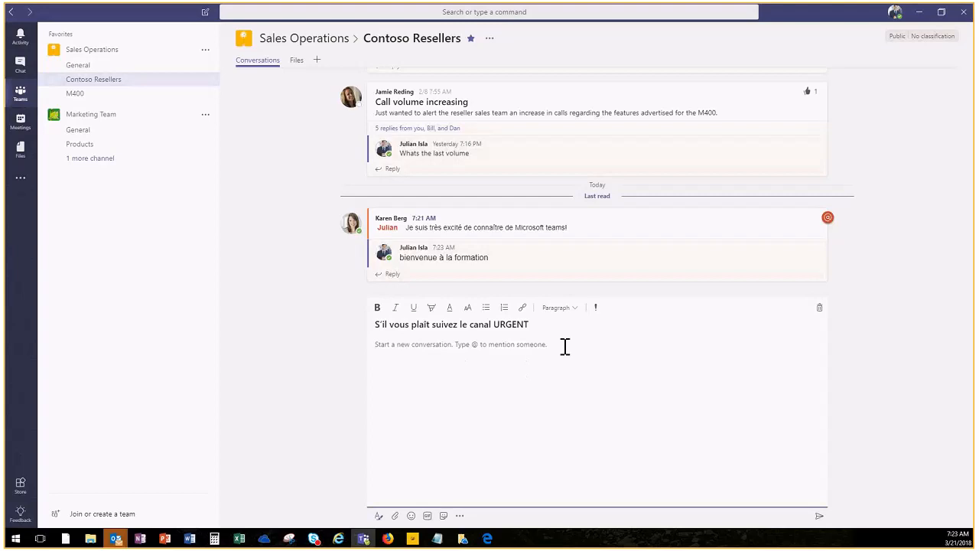
{"action": "type", "text": "Salut tout le monde, j'ai créé un nouveau canal pour nous tenir tous sur la même page. Cliquez ici"}
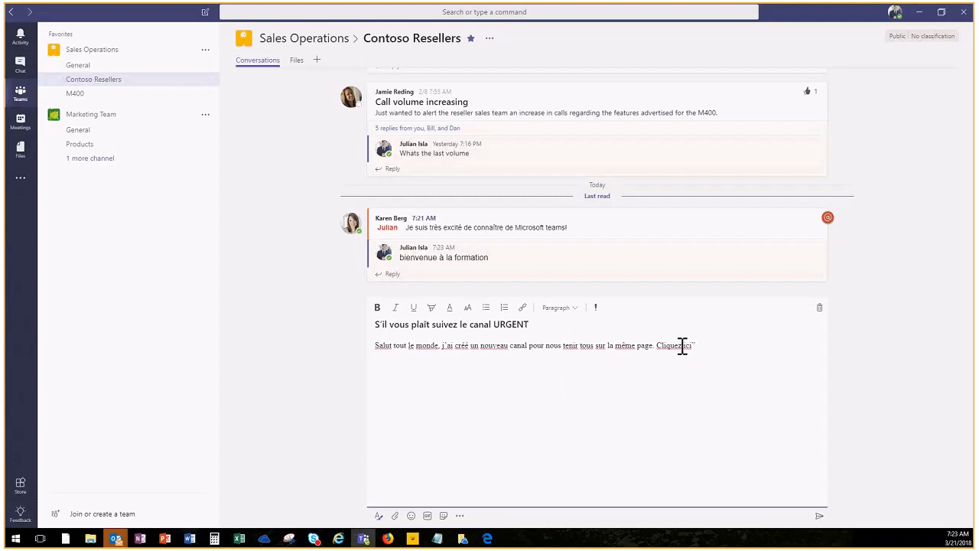
{"action": "left_click_drag", "start_coordinate": [702, 345], "coordinate": [373, 351]}
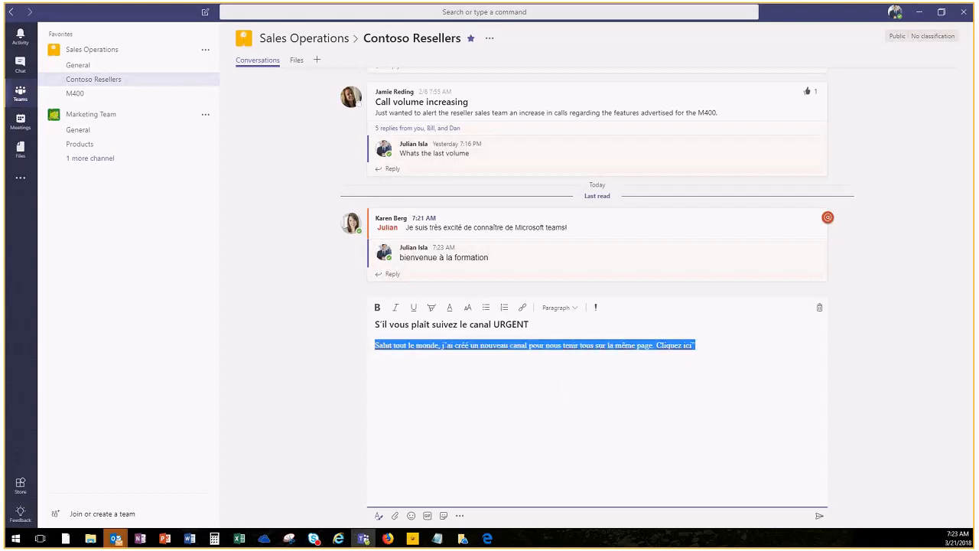
Add a channel named "1 URGENT" to the Sales Operations team
{"action": "key", "text": "alt+Tab"}
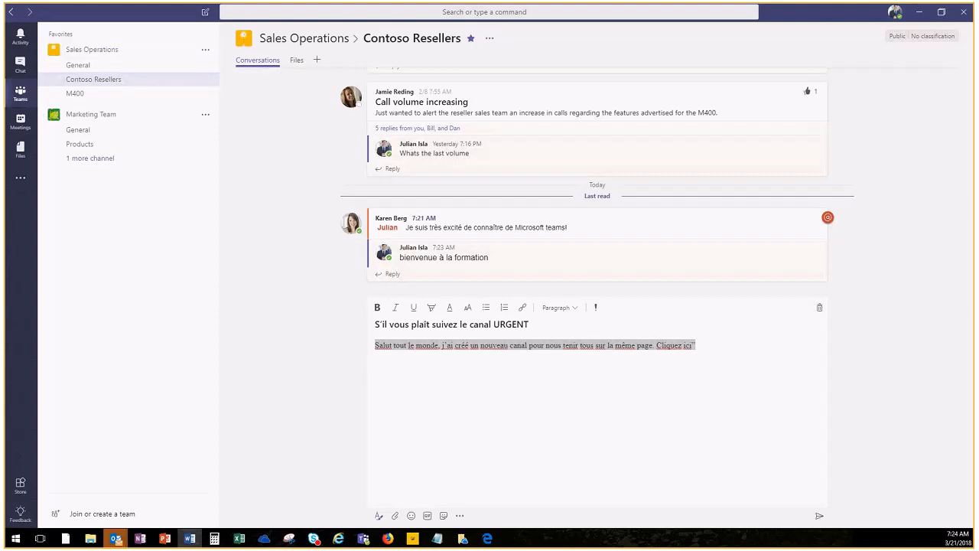
{"action": "left_click", "coordinate": [204, 81]}
{"action": "left_click", "coordinate": [206, 51]}
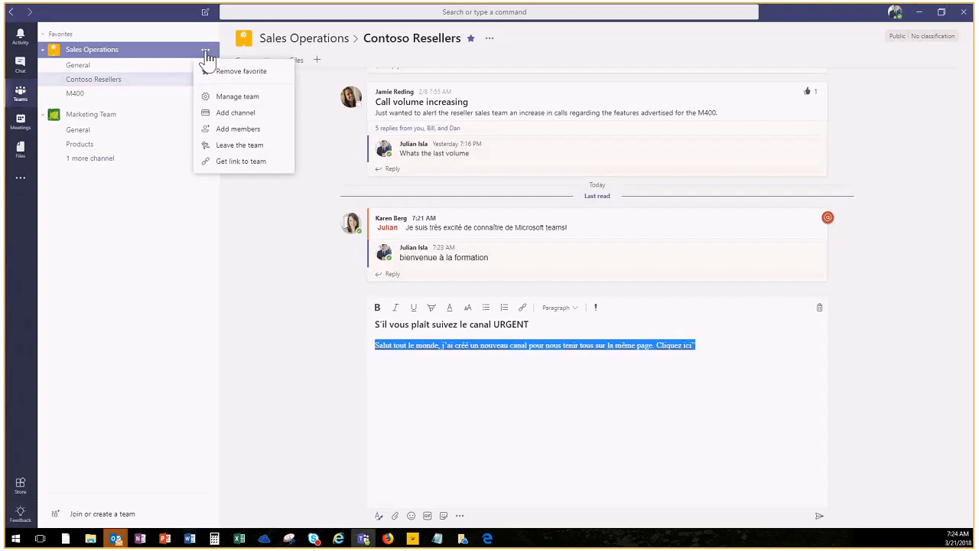
{"action": "left_click", "coordinate": [244, 114]}
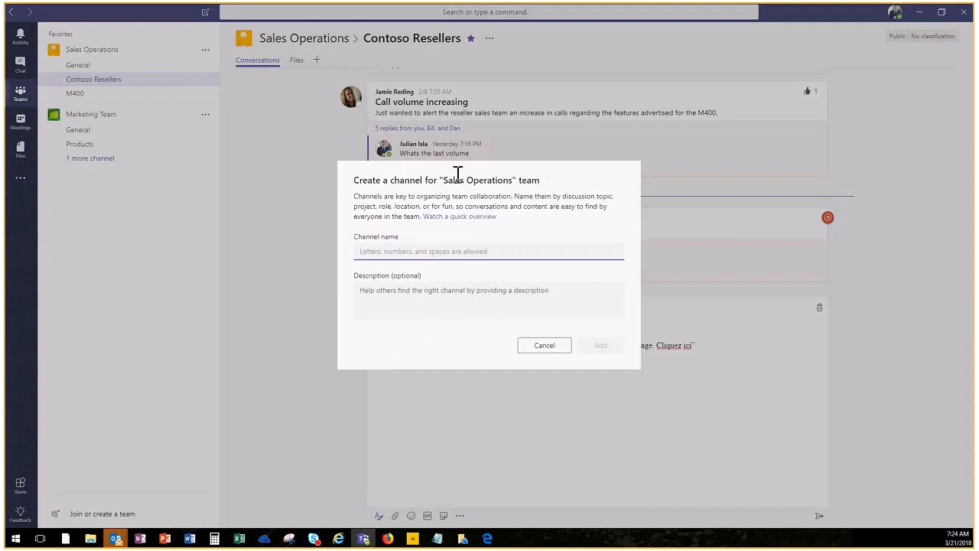
{"action": "type", "text": "1 URGENT"}
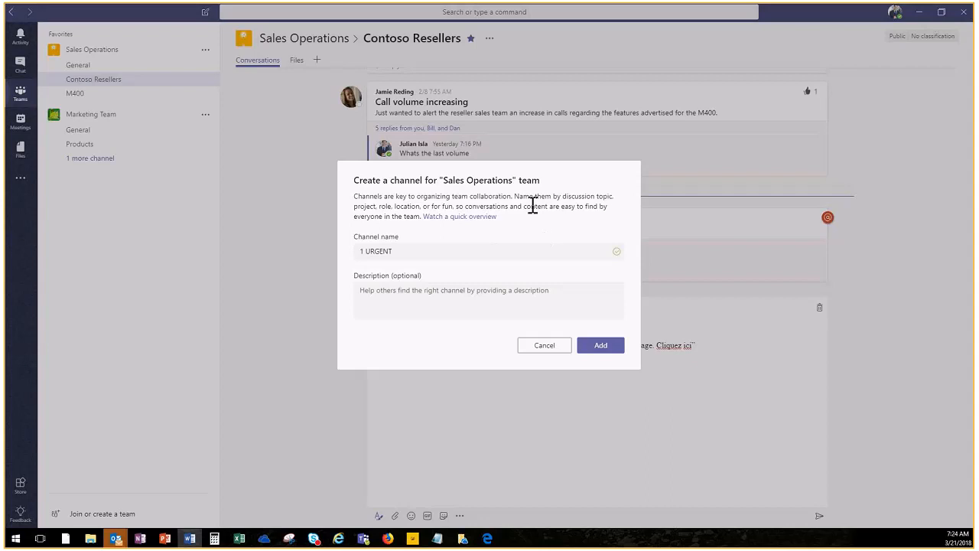
{"action": "left_click", "coordinate": [601, 346]}
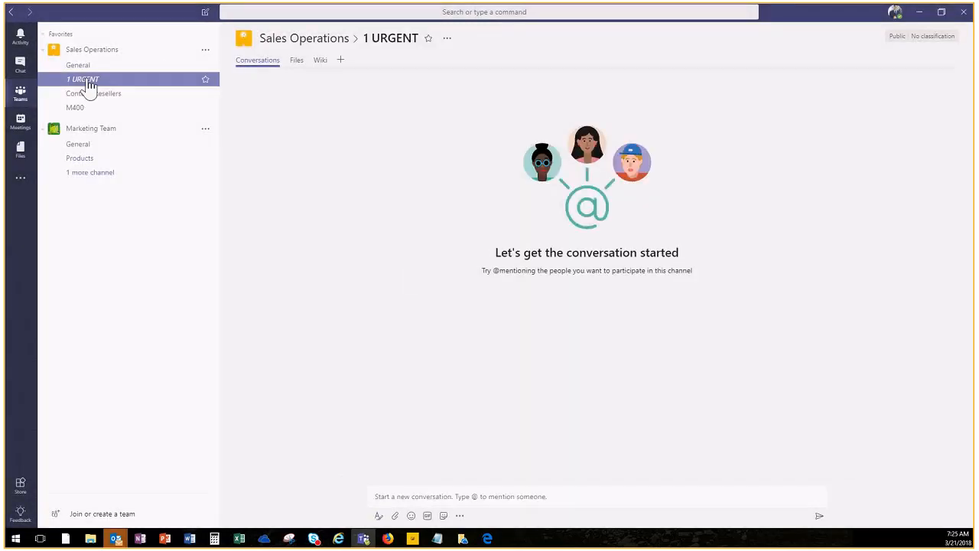
Add the 1 URGENT channel to the favorites and view its available options
{"action": "left_click", "coordinate": [205, 79]}
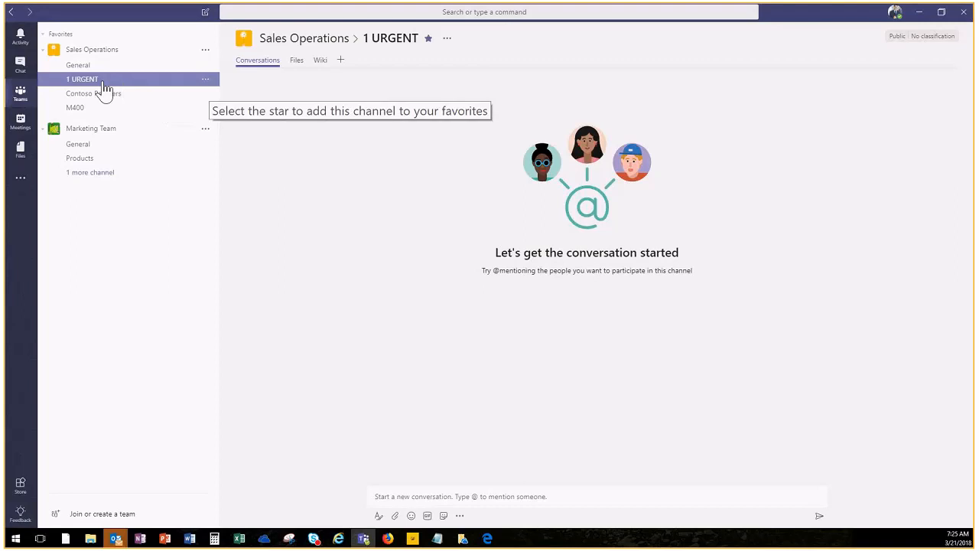
{"action": "left_click", "coordinate": [205, 80]}
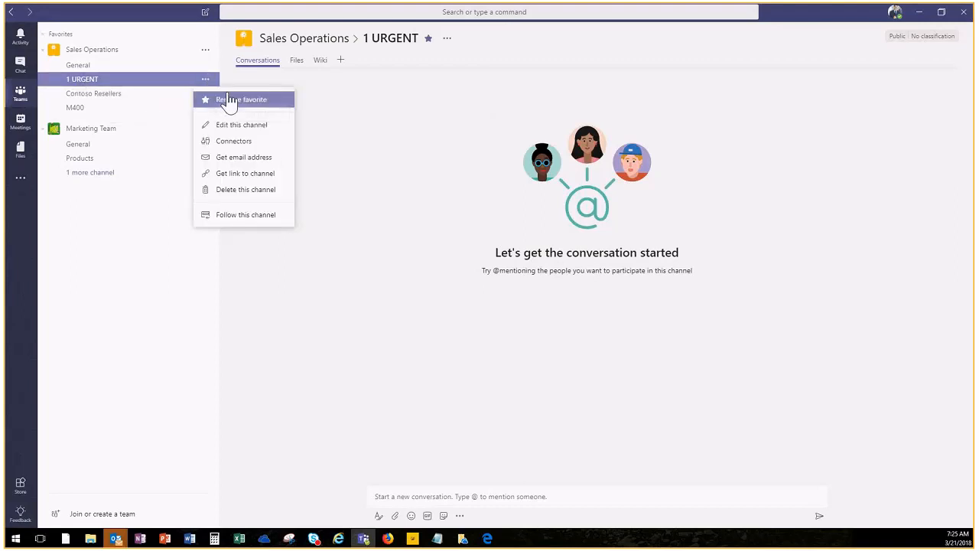
{"action": "left_click", "coordinate": [167, 83]}
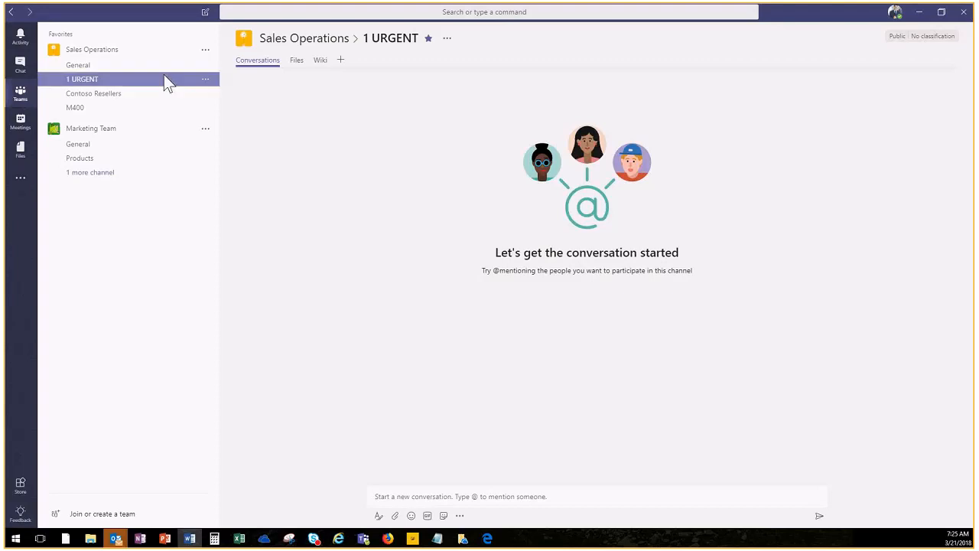
Copy the link to the 1 URGENT channel
{"action": "mouse_move", "coordinate": [211, 68]}
{"action": "left_click", "coordinate": [205, 80]}
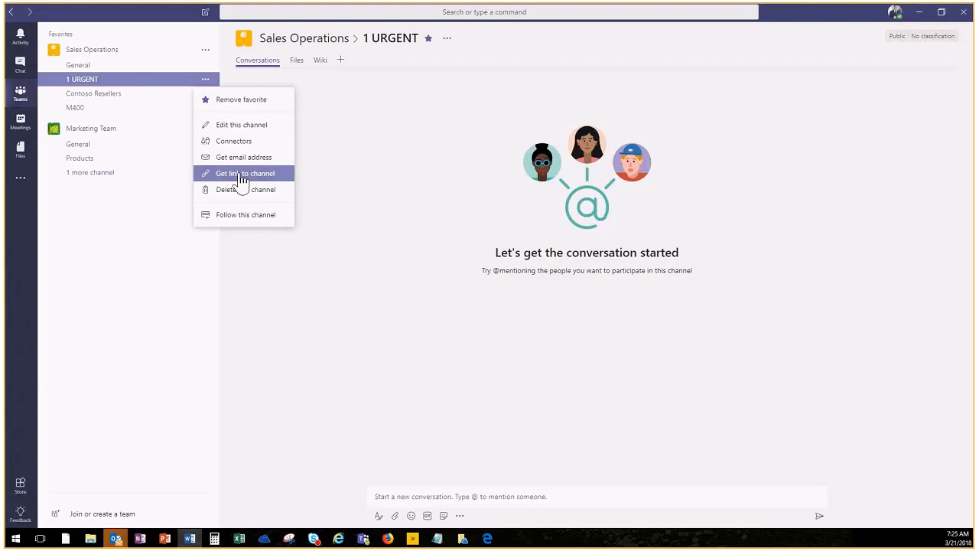
{"action": "left_click", "coordinate": [241, 174]}
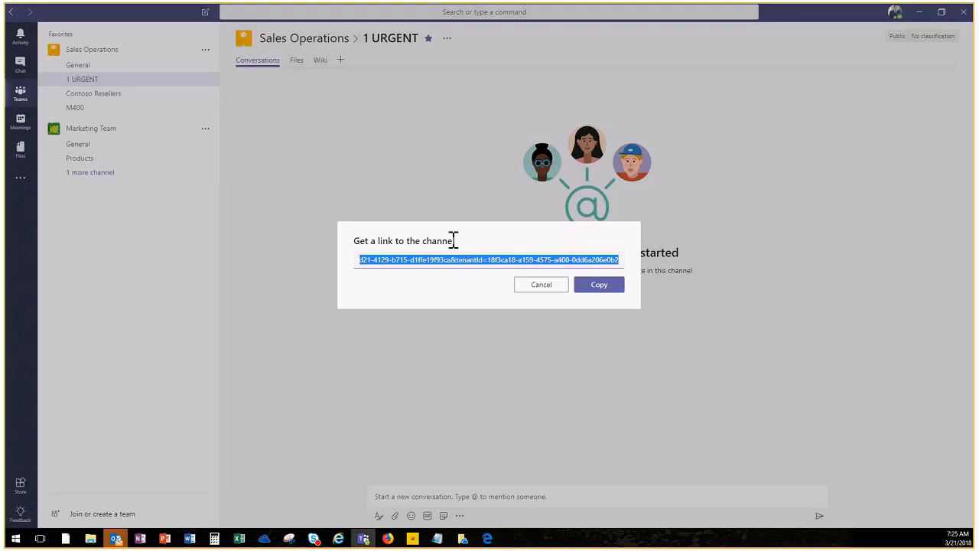
{"action": "left_click", "coordinate": [601, 286]}
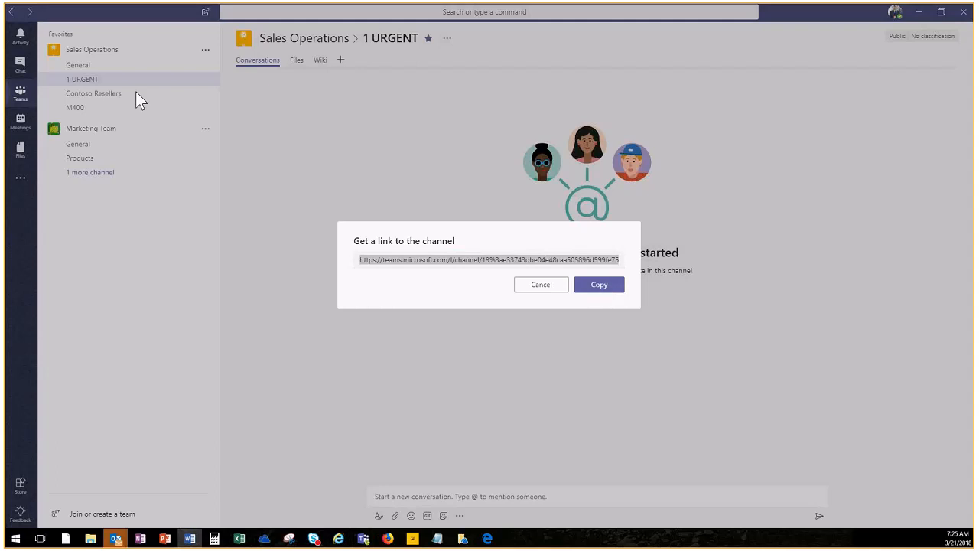
{"action": "left_click", "coordinate": [550, 295]}
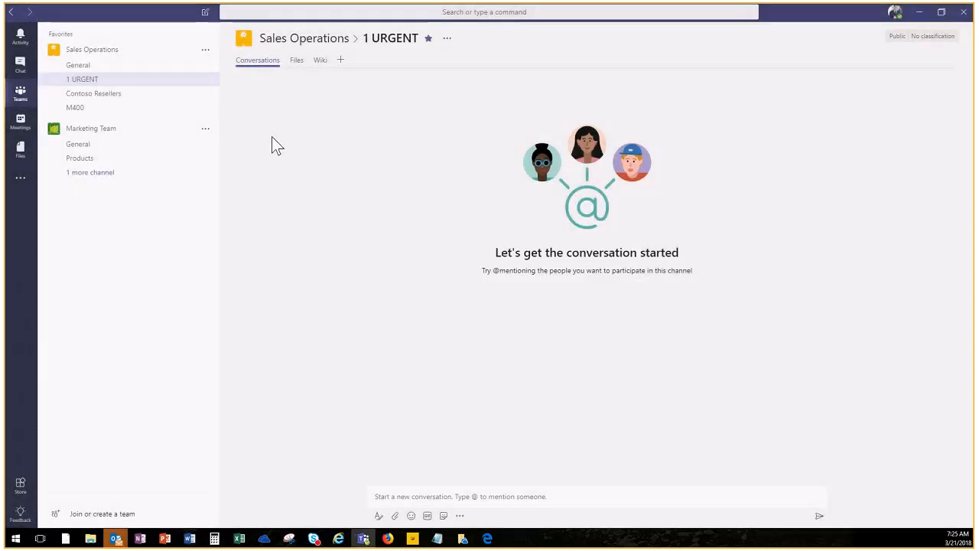
{"action": "left_click", "coordinate": [208, 80]}
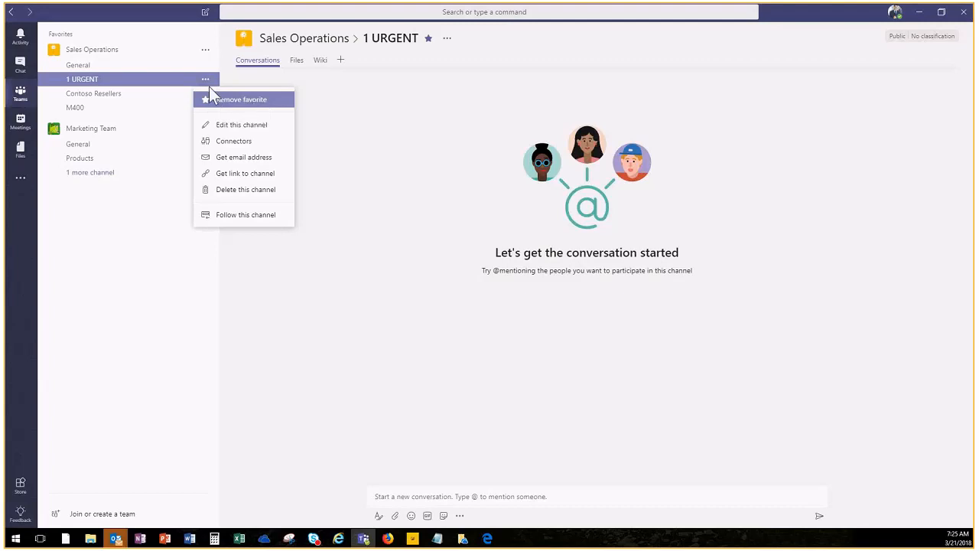
{"action": "left_click", "coordinate": [242, 174]}
{"action": "left_click", "coordinate": [604, 288]}
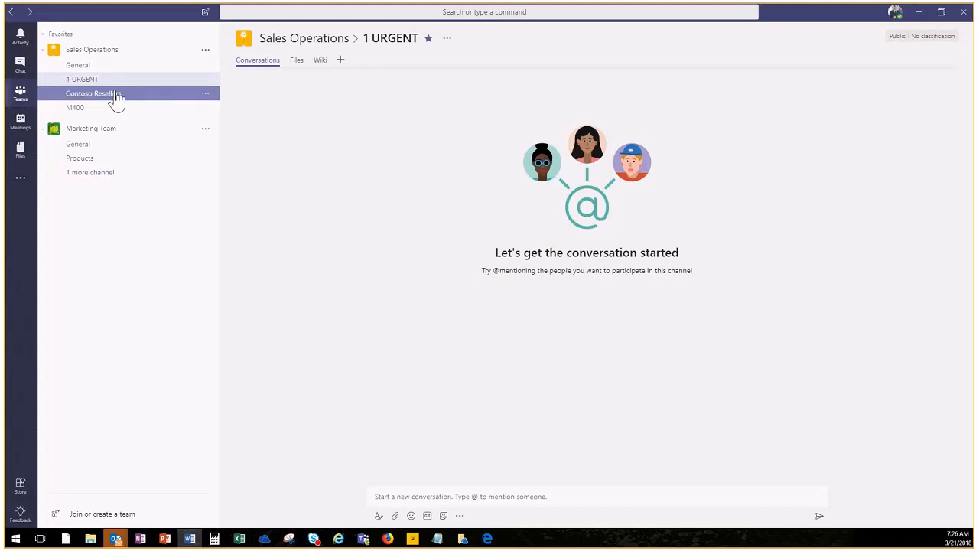
View the General and M400 channels of Sales Operations, then the Marketing Team's General and Products channels
{"action": "left_click", "coordinate": [83, 71]}
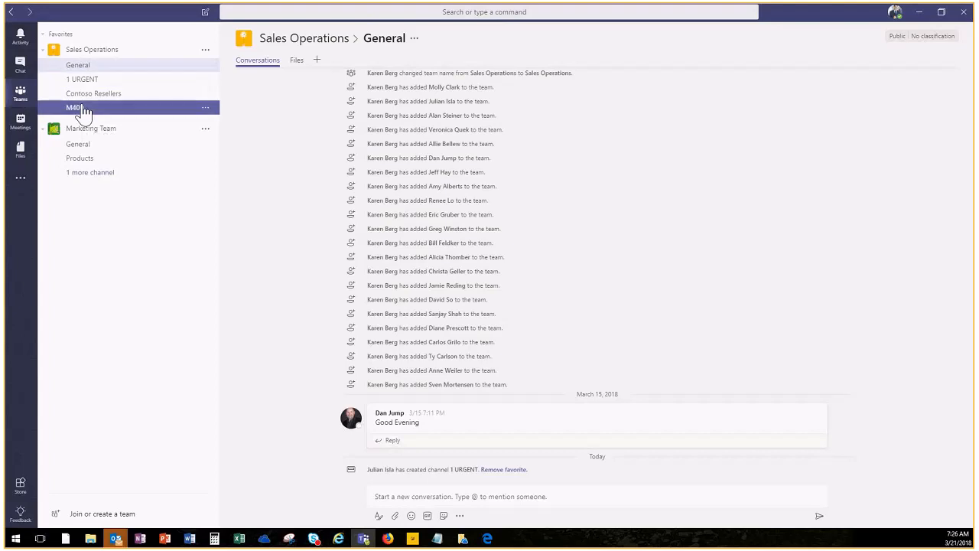
{"action": "left_click", "coordinate": [80, 109]}
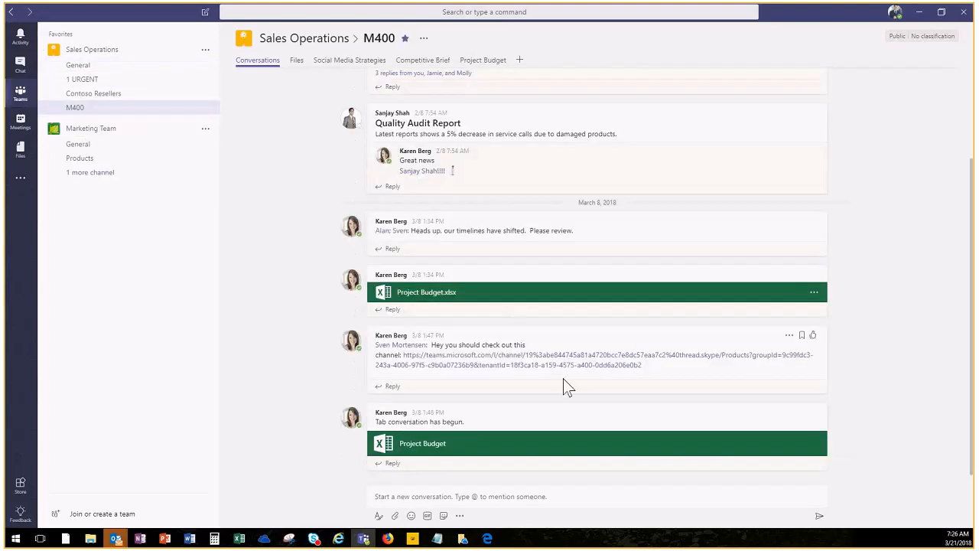
{"action": "left_click", "coordinate": [79, 145]}
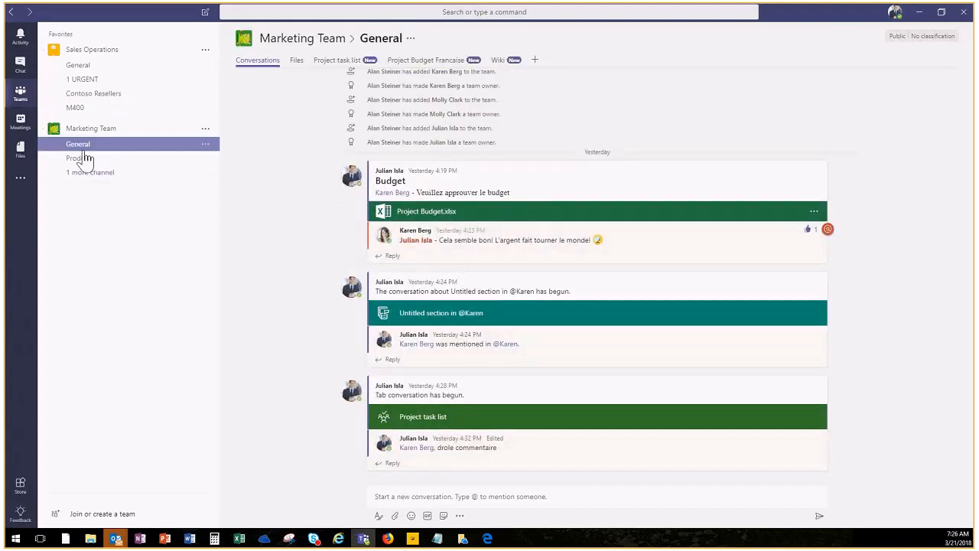
{"action": "left_click", "coordinate": [84, 159]}
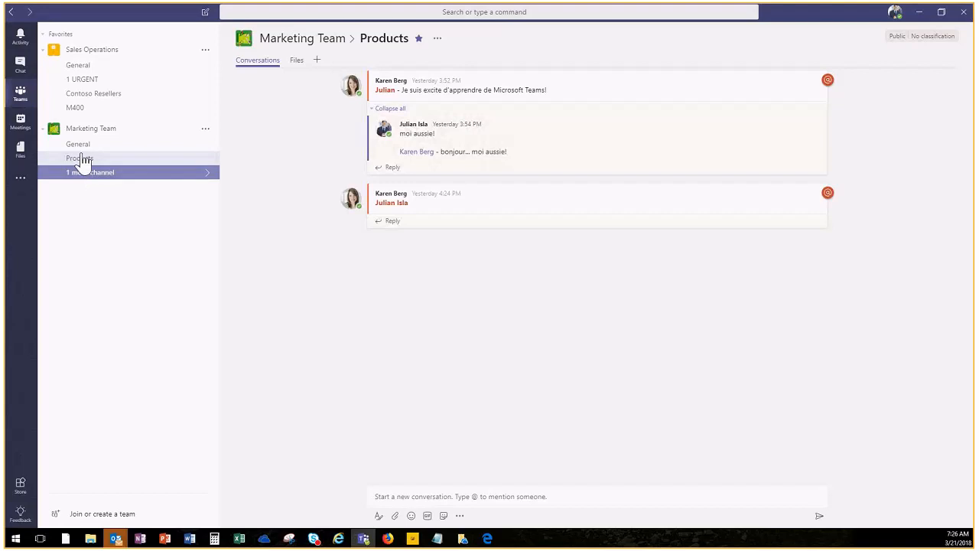
View the Marketing Team's additional channel list and General channel, along with the Contoso Resellers and General channels of Sales Operations
{"action": "left_click", "coordinate": [90, 178]}
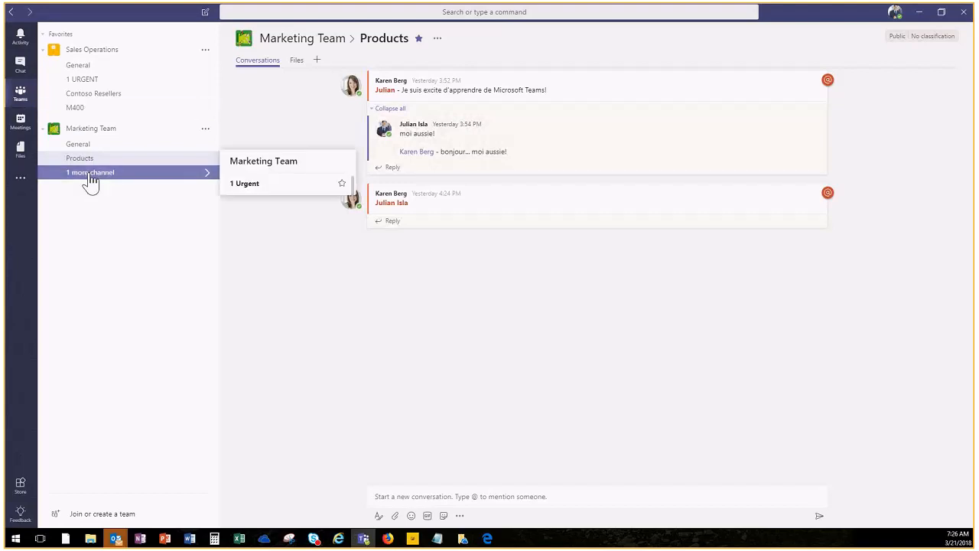
{"action": "left_click", "coordinate": [92, 104]}
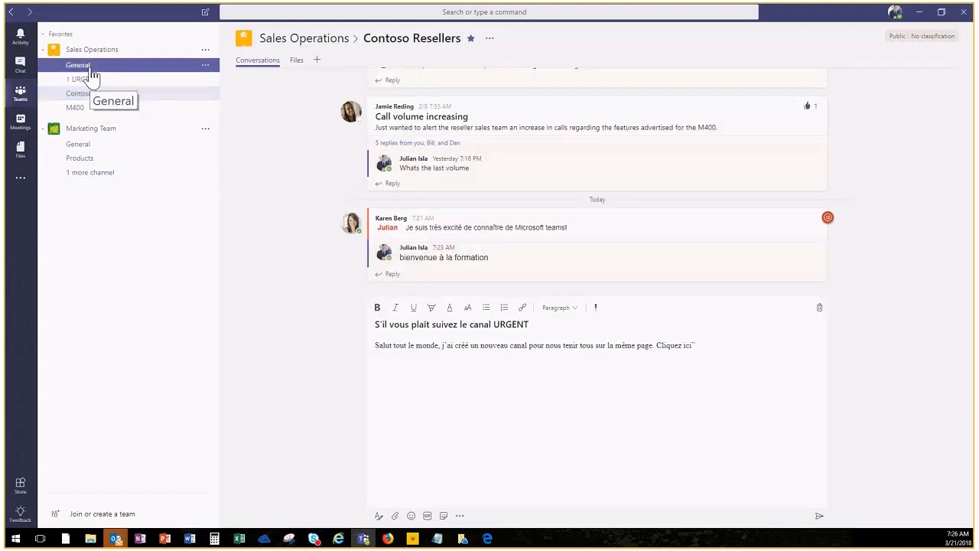
{"action": "left_click", "coordinate": [90, 67]}
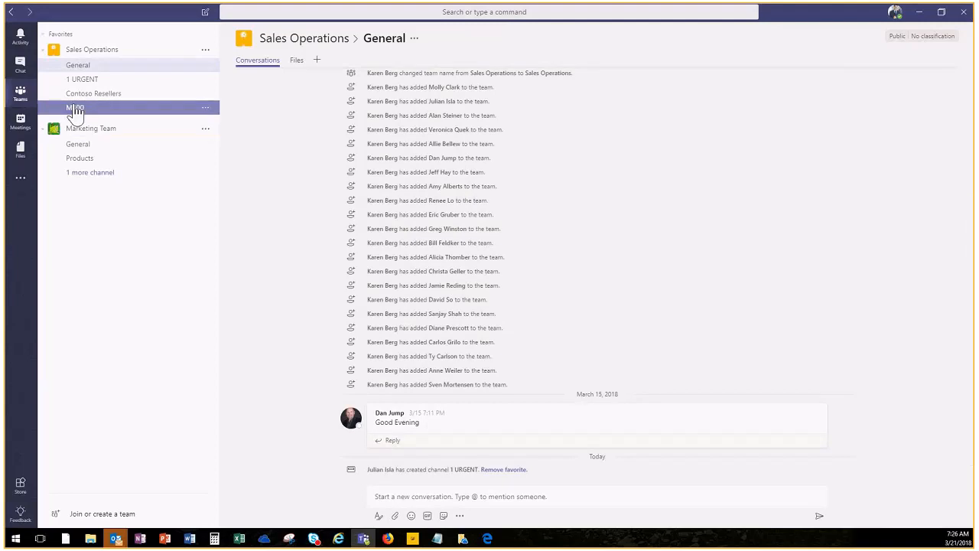
{"action": "left_click", "coordinate": [98, 150]}
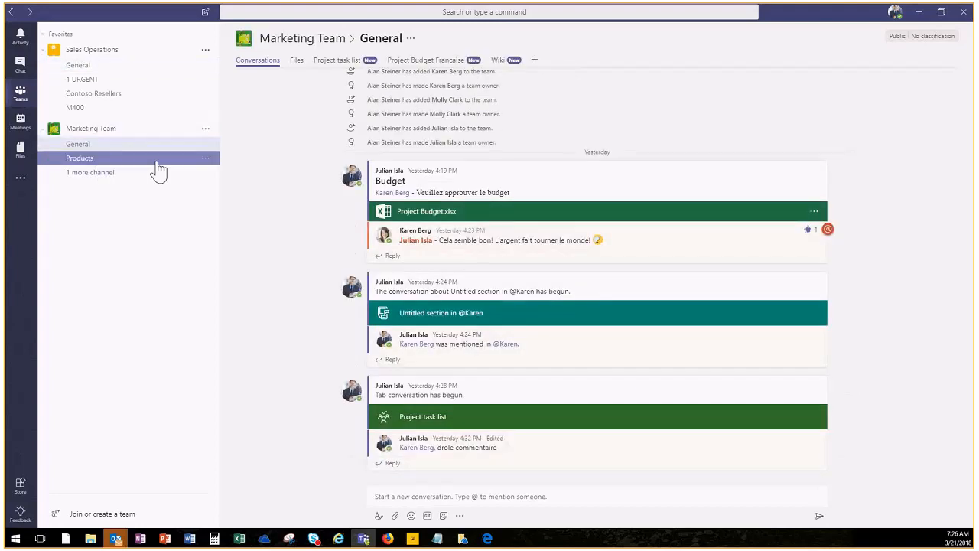
{"action": "left_click", "coordinate": [119, 174]}
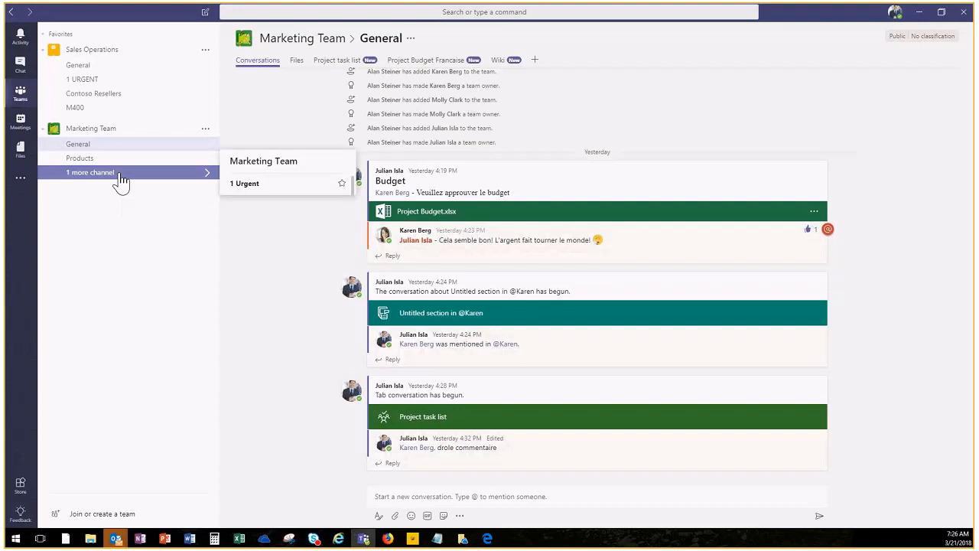
In the Contoso Resellers conversation draft, turn the closing word "ici" into a hyperlink using the copied channel link
{"action": "left_click", "coordinate": [92, 95]}
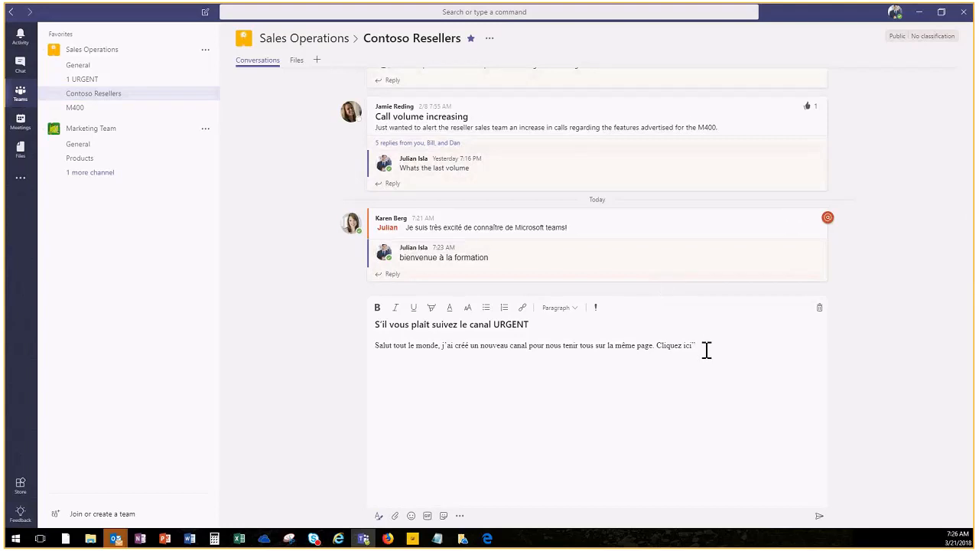
{"action": "left_click_drag", "start_coordinate": [695, 345], "coordinate": [684, 346]}
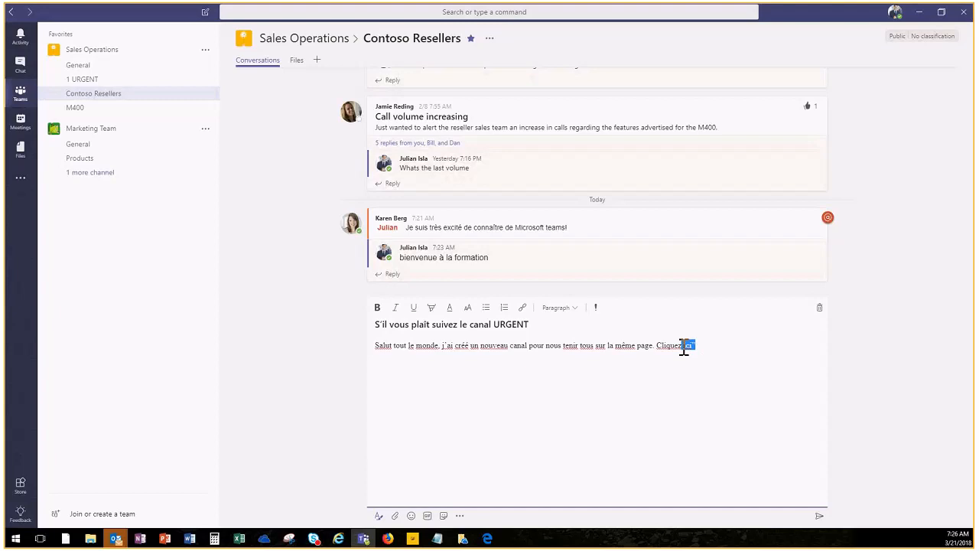
{"action": "left_click", "coordinate": [523, 310]}
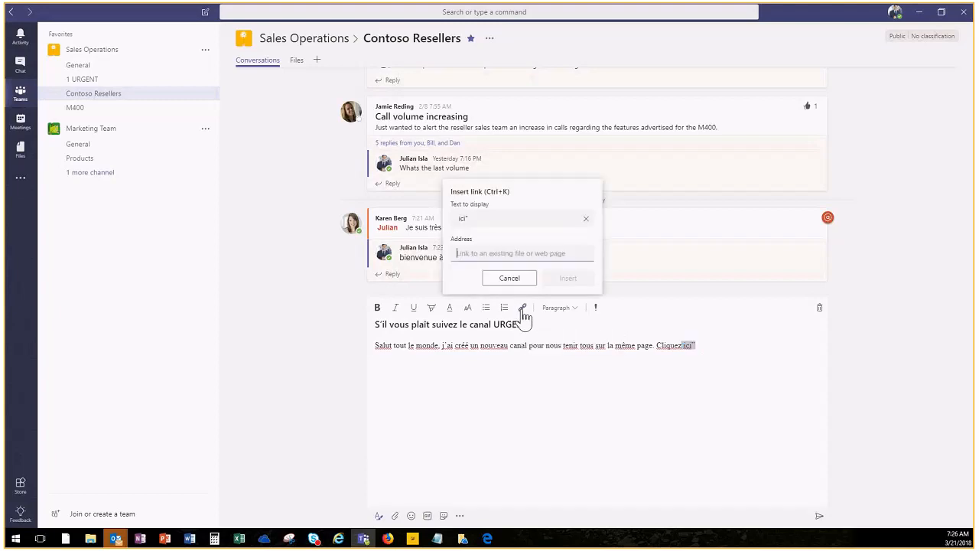
{"action": "right_click", "coordinate": [513, 253]}
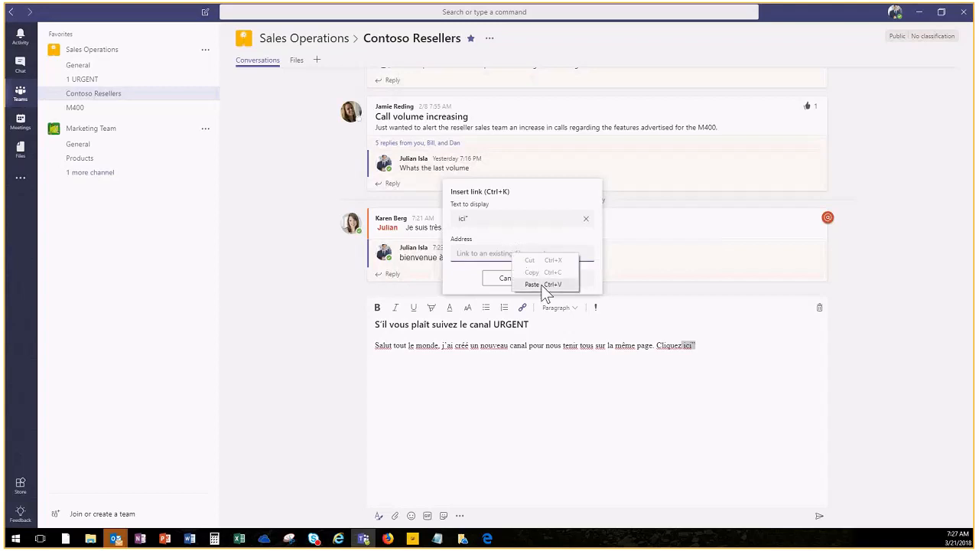
{"action": "left_click", "coordinate": [540, 282]}
{"action": "left_click", "coordinate": [570, 280]}
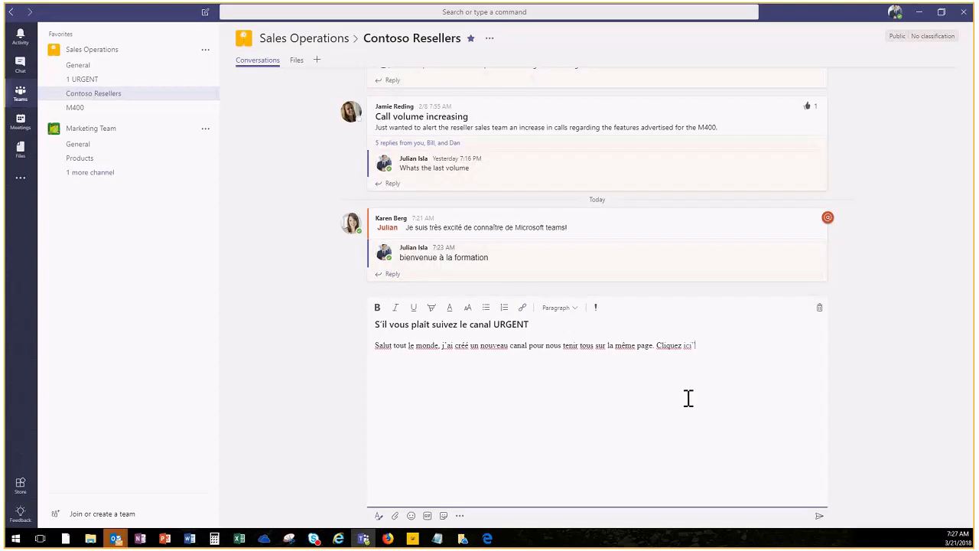
Mark the conversation draft in Contoso Resellers as important
{"action": "key", "text": "alt+Tab"}
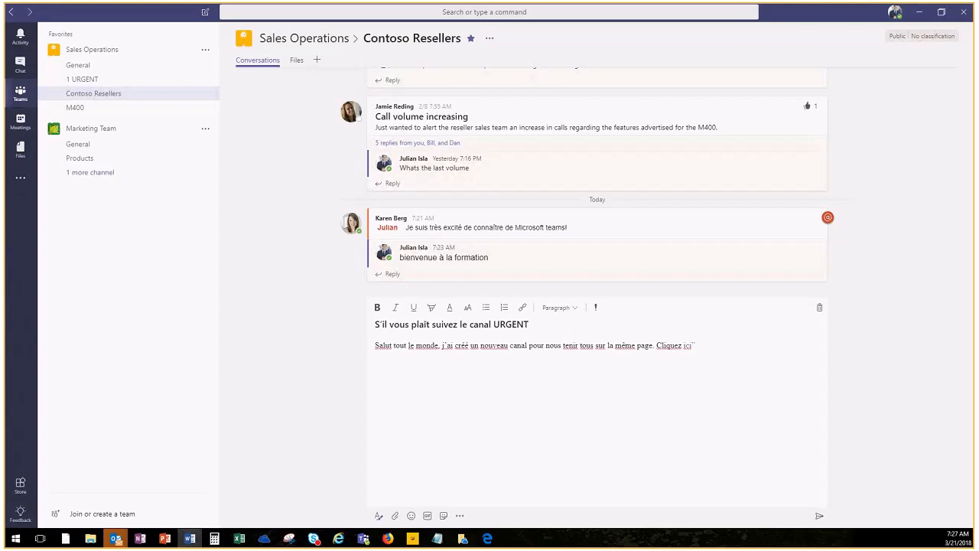
{"action": "left_click", "coordinate": [692, 417]}
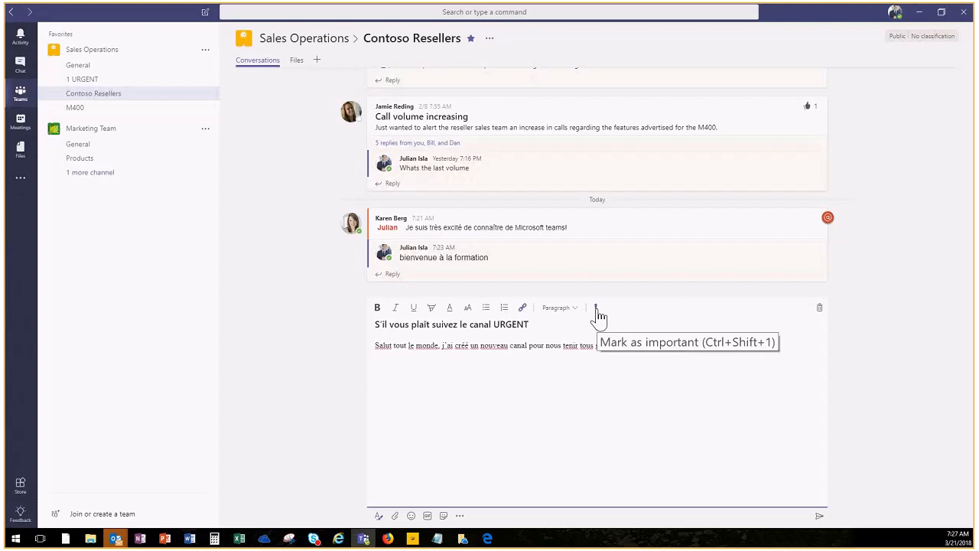
{"action": "key", "text": "alt+Tab"}
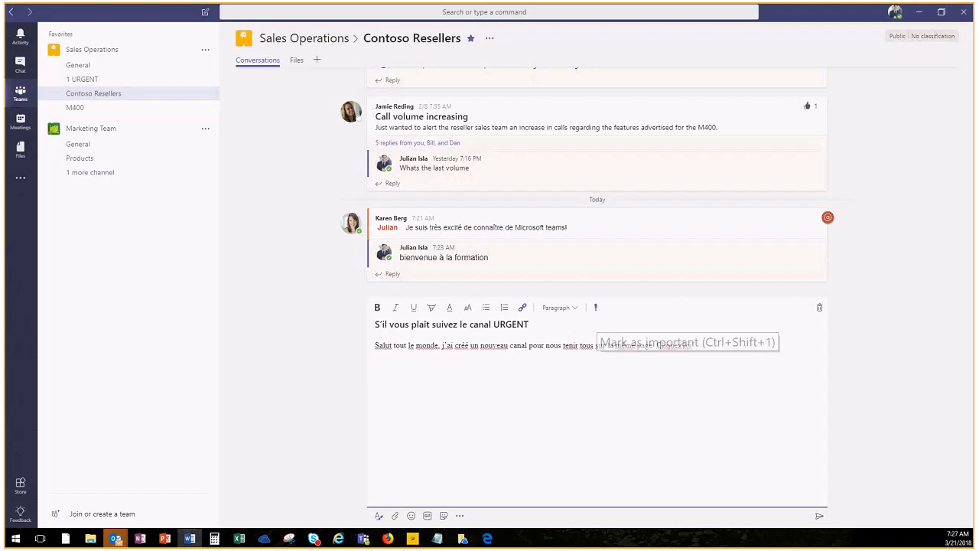
{"action": "left_click", "coordinate": [595, 308]}
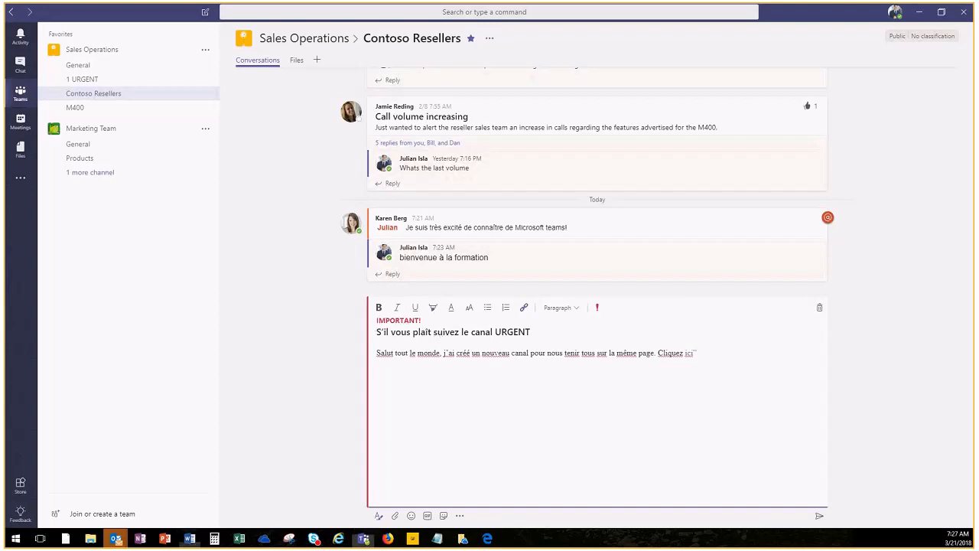
{"action": "key", "text": "alt+Tab"}
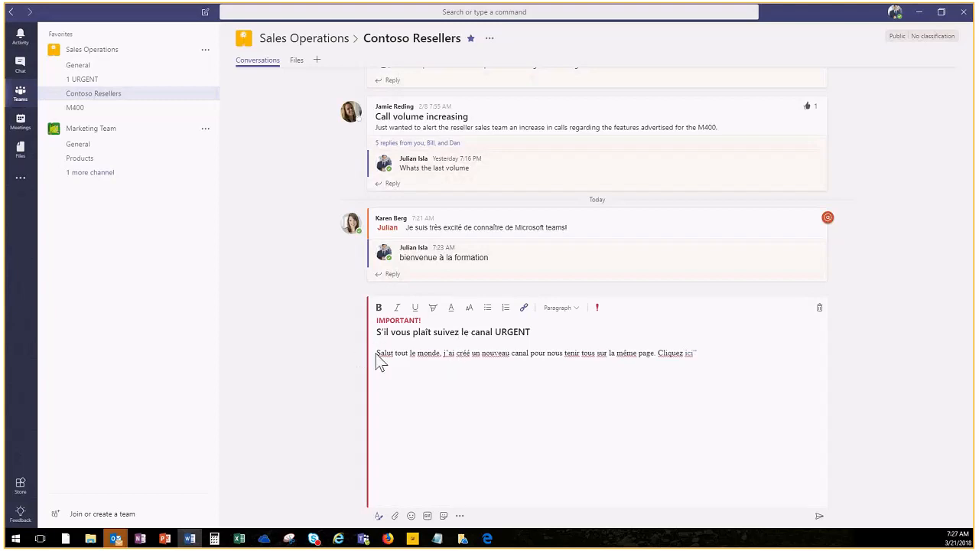
Highlight "Salut tout le monde," in red-orange in the message body
{"action": "left_click_drag", "start_coordinate": [377, 353], "coordinate": [443, 357]}
{"action": "left_click", "coordinate": [433, 307]}
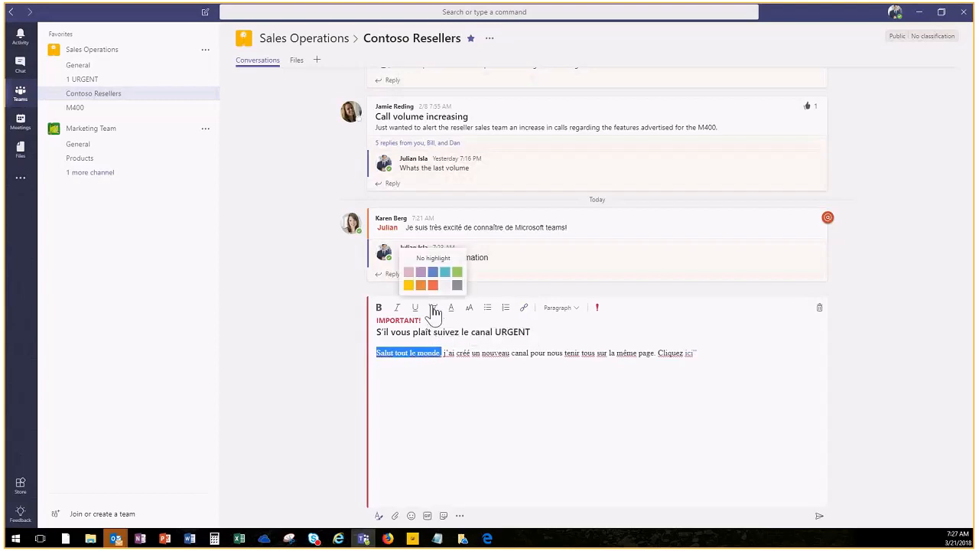
{"action": "left_click", "coordinate": [444, 284]}
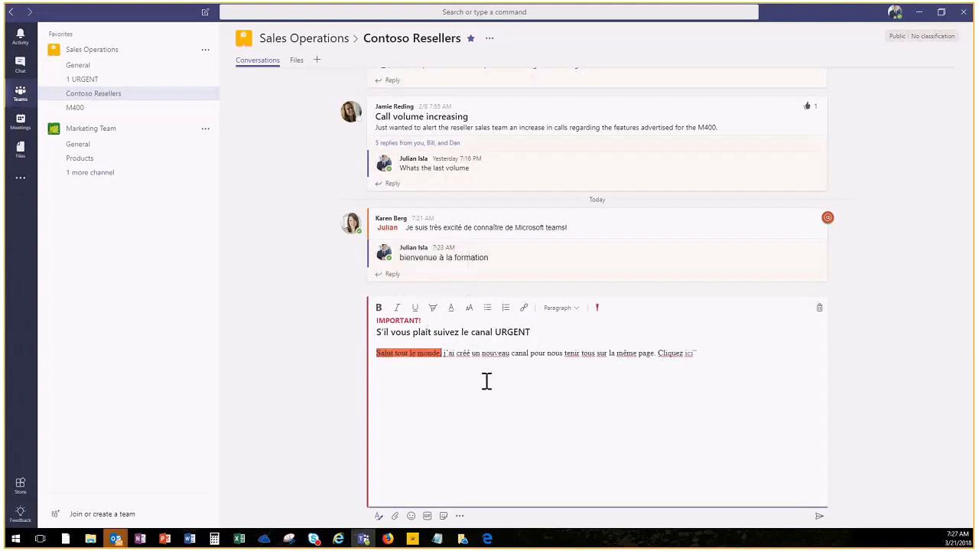
{"action": "left_click_drag", "start_coordinate": [461, 355], "coordinate": [507, 354]}
{"action": "left_click", "coordinate": [451, 309]}
{"action": "left_click", "coordinate": [558, 390]}
Italicize "tenir tous sur la même" in the message body
{"action": "left_click_drag", "start_coordinate": [572, 353], "coordinate": [638, 353]}
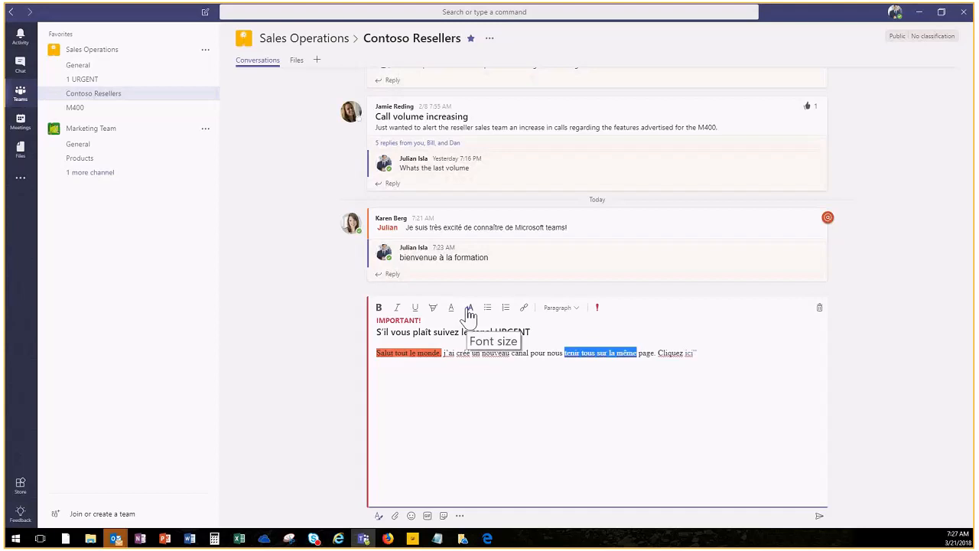
{"action": "left_click", "coordinate": [399, 313]}
{"action": "left_click", "coordinate": [570, 416]}
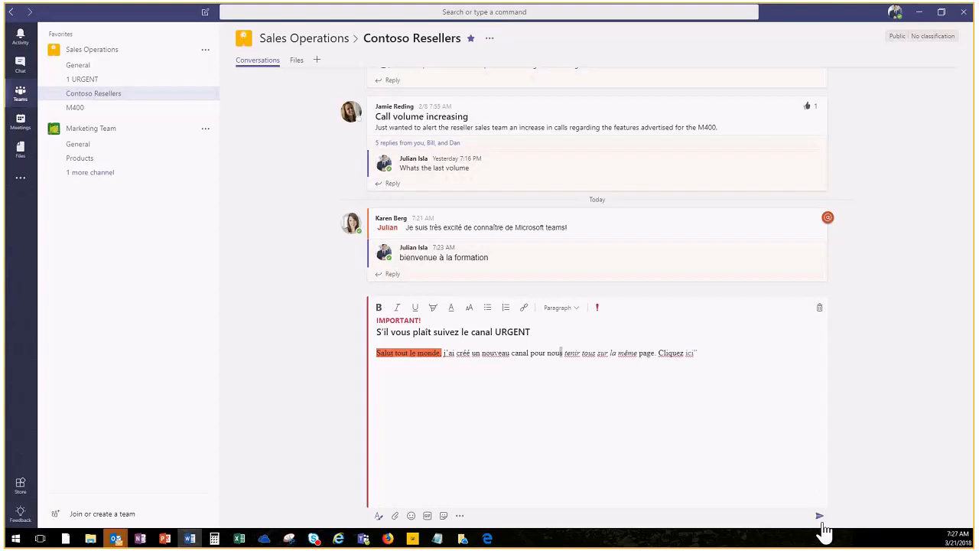
{"action": "left_click", "coordinate": [738, 437]}
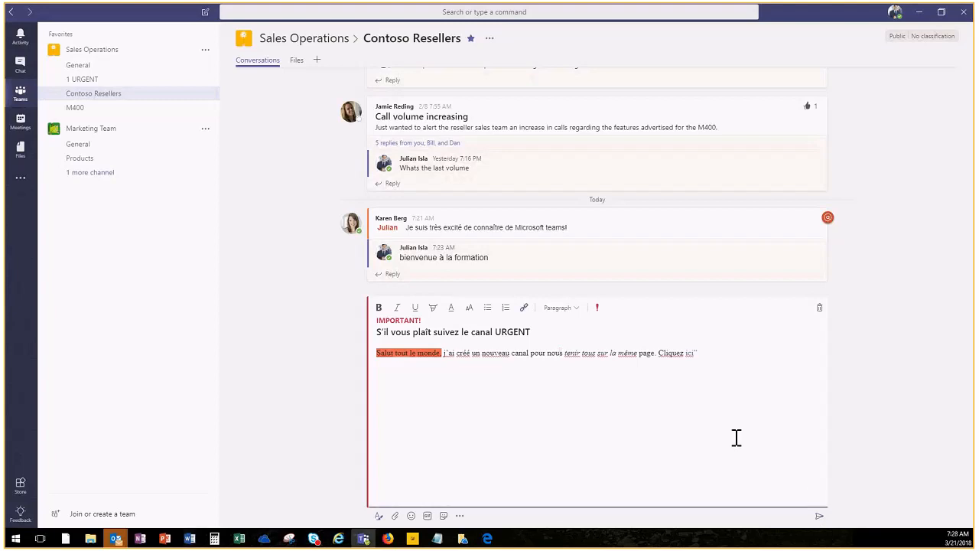
{"action": "key", "text": "alt+Tab"}
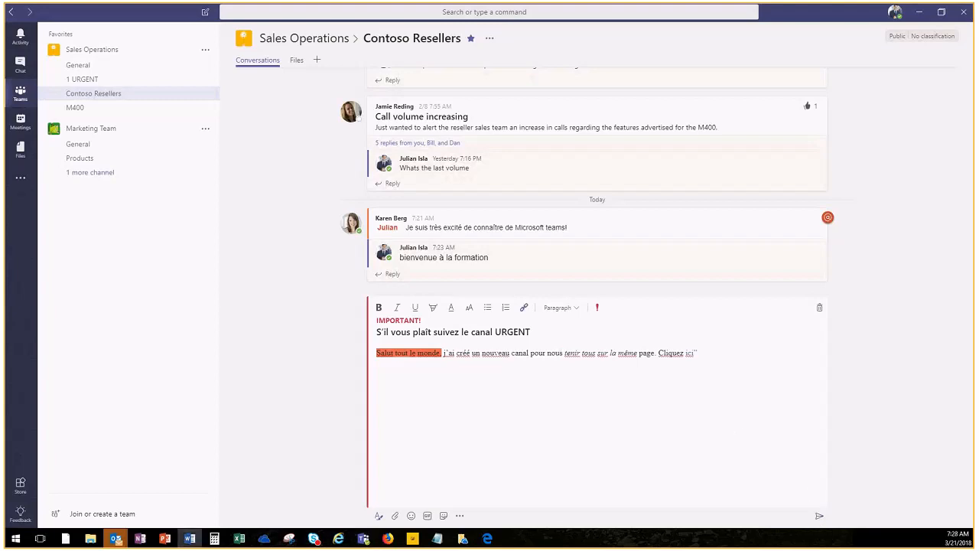
{"action": "left_click", "coordinate": [380, 361]}
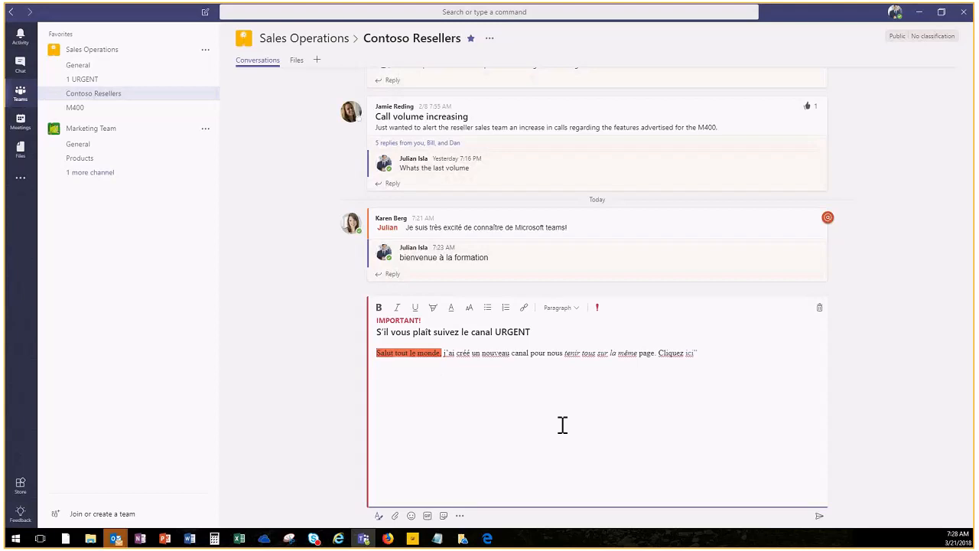
{"action": "type", "text": "@"}
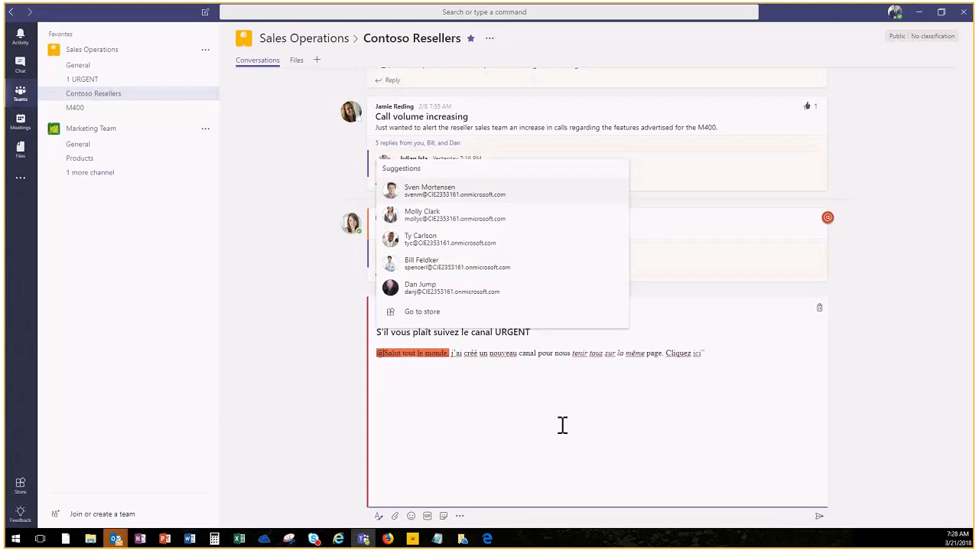
{"action": "type", "text": "k"}
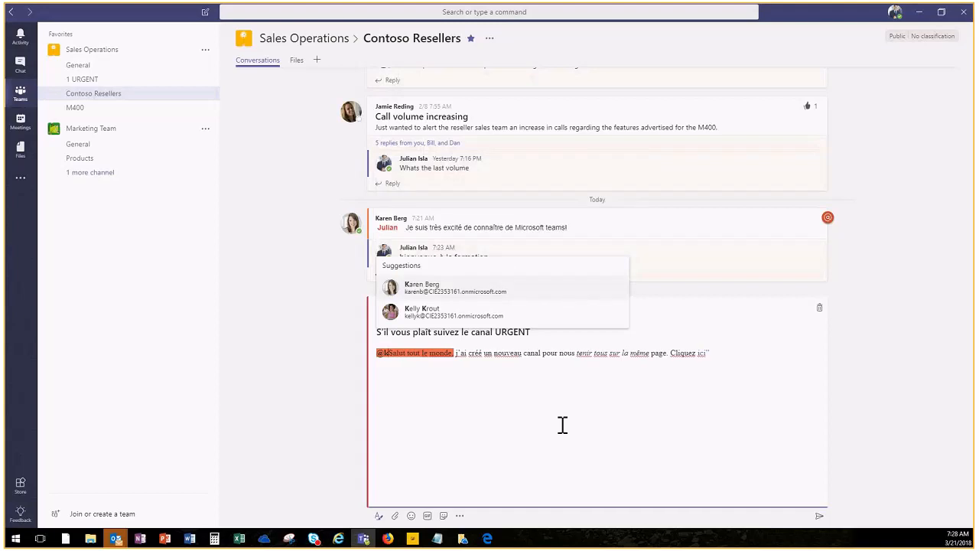
{"action": "left_click", "coordinate": [457, 290]}
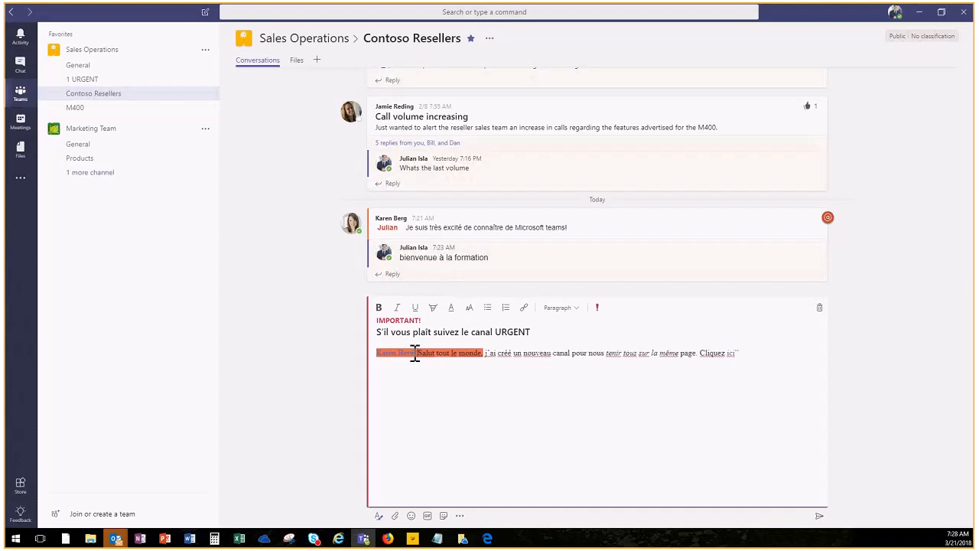
Remove the highlight from the mention and greeting at the start of the message body
{"action": "left_click_drag", "start_coordinate": [490, 352], "coordinate": [361, 352]}
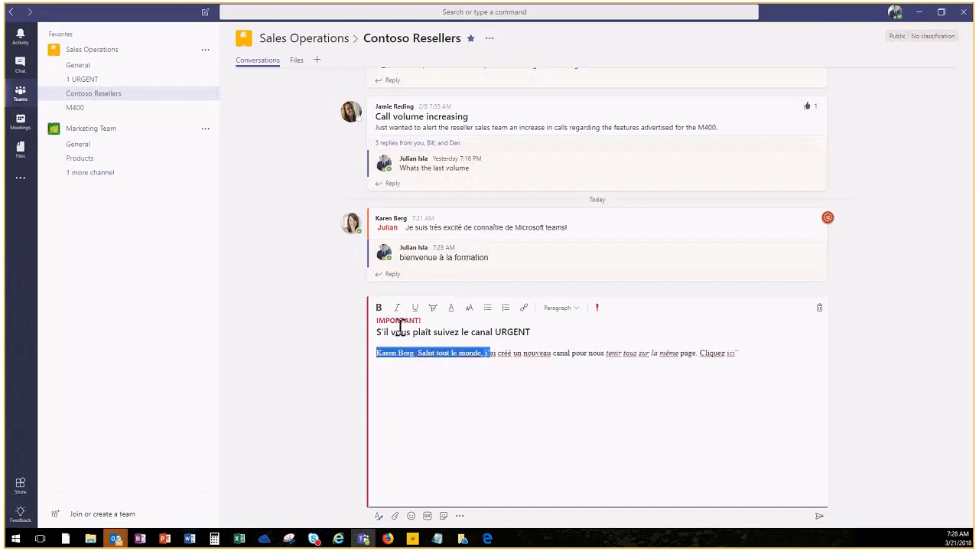
{"action": "left_click", "coordinate": [436, 309]}
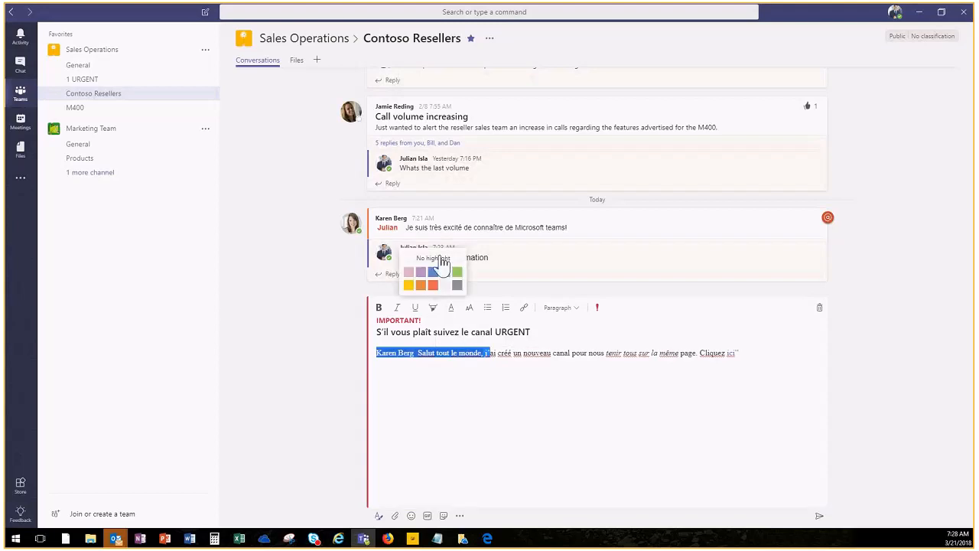
{"action": "left_click", "coordinate": [435, 259]}
Delete the colleague's mention in front of "Salut tout le monde"
{"action": "left_click", "coordinate": [417, 354]}
{"action": "left_click_drag", "start_coordinate": [417, 354], "coordinate": [359, 351]}
{"action": "left_click", "coordinate": [420, 354]}
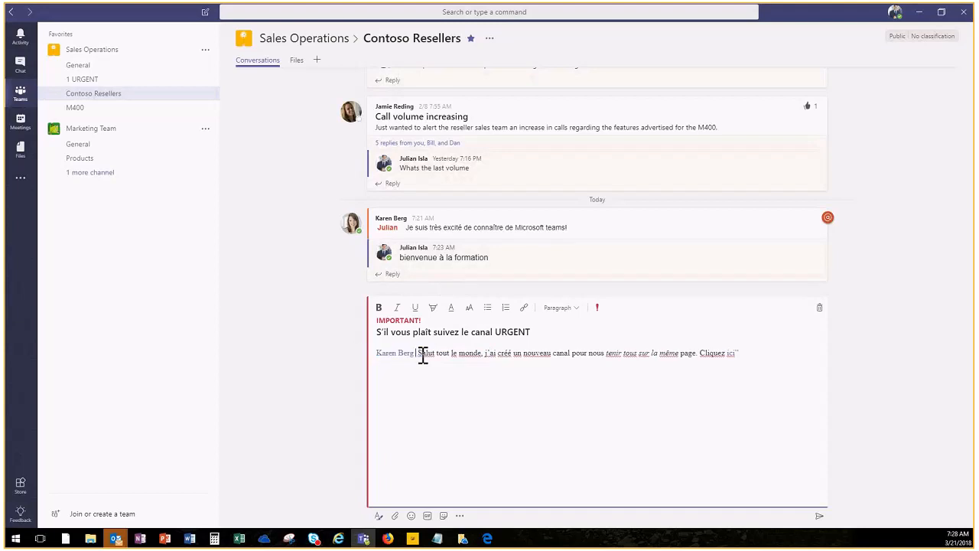
{"action": "key", "text": "BackSpace"}
{"action": "key", "text": "BackSpace"}
{"action": "key", "text": "BackSpace"}
{"action": "key", "text": "BackSpace"}
{"action": "key", "text": "BackSpace"}
{"action": "key", "text": "BackSpace"}
{"action": "key", "text": "BackSpace"}
{"action": "key", "text": "BackSpace"}
{"action": "key", "text": "BackSpace"}
{"action": "key", "text": "BackSpace"}
{"action": "key", "text": "BackSpace"}
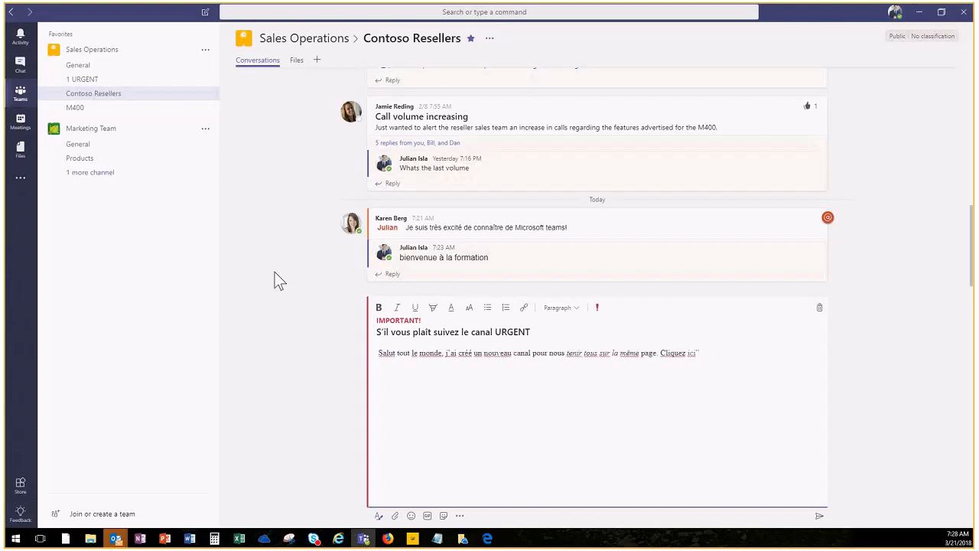
Mention the same colleague and the Contoso Resellers channel at the start of the message body
{"action": "type", "text": "@"}
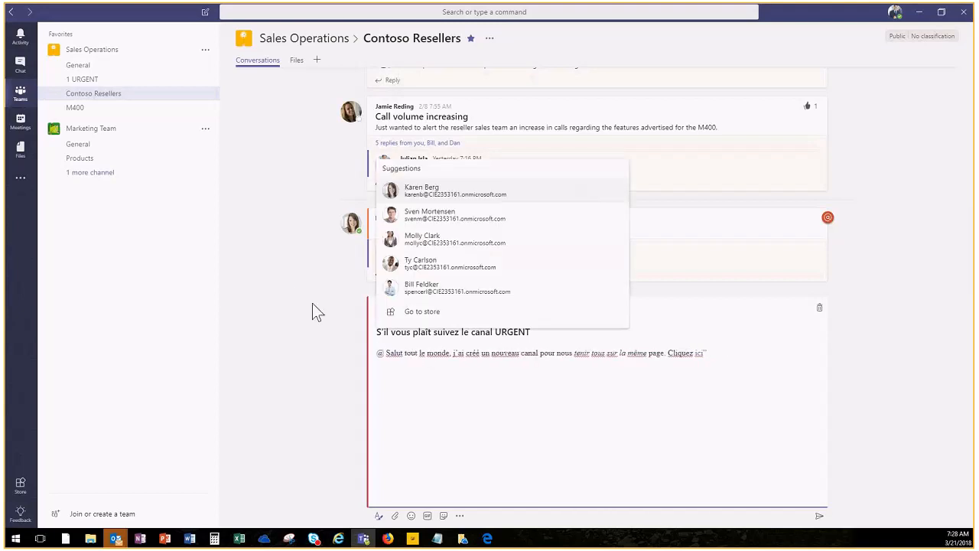
{"action": "left_click", "coordinate": [454, 195]}
{"action": "type", "text": "@"}
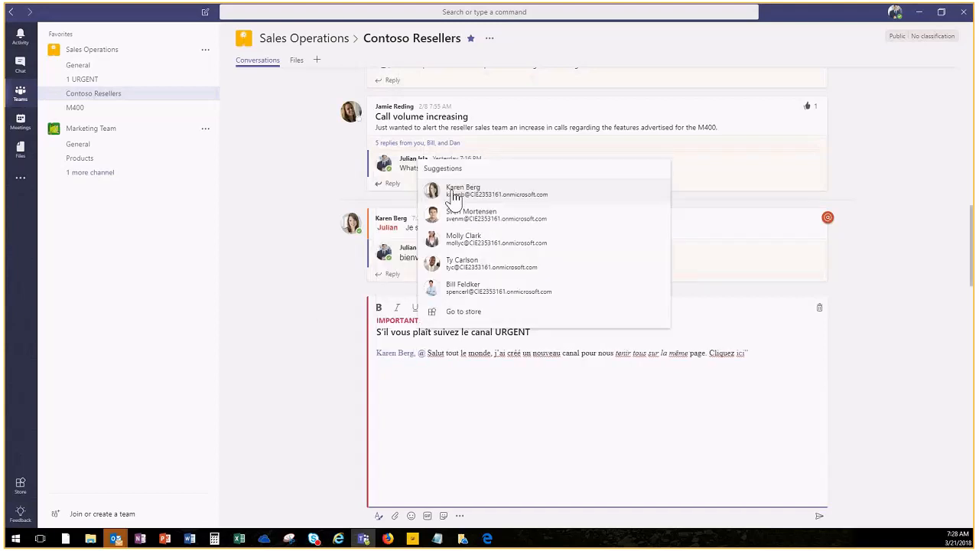
{"action": "type", "text": "con"}
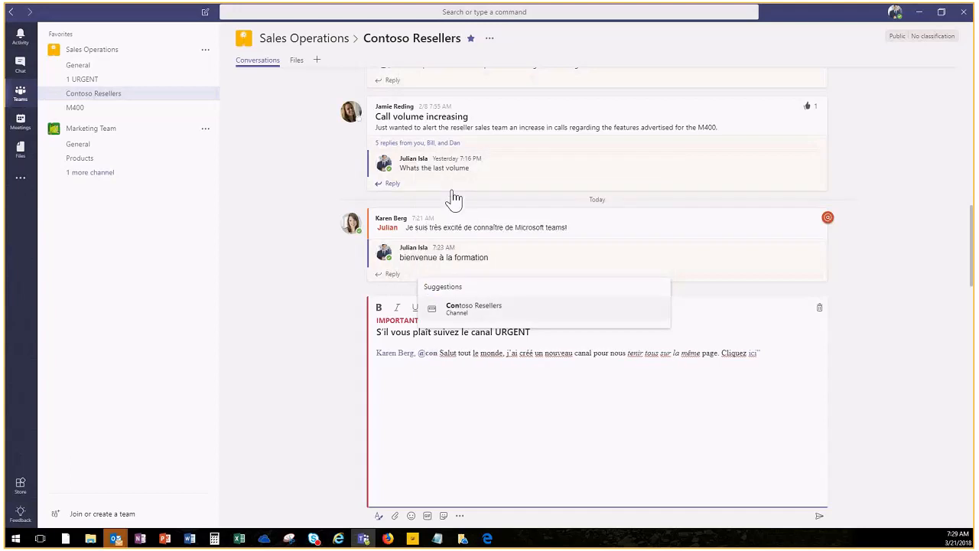
{"action": "left_click", "coordinate": [490, 312]}
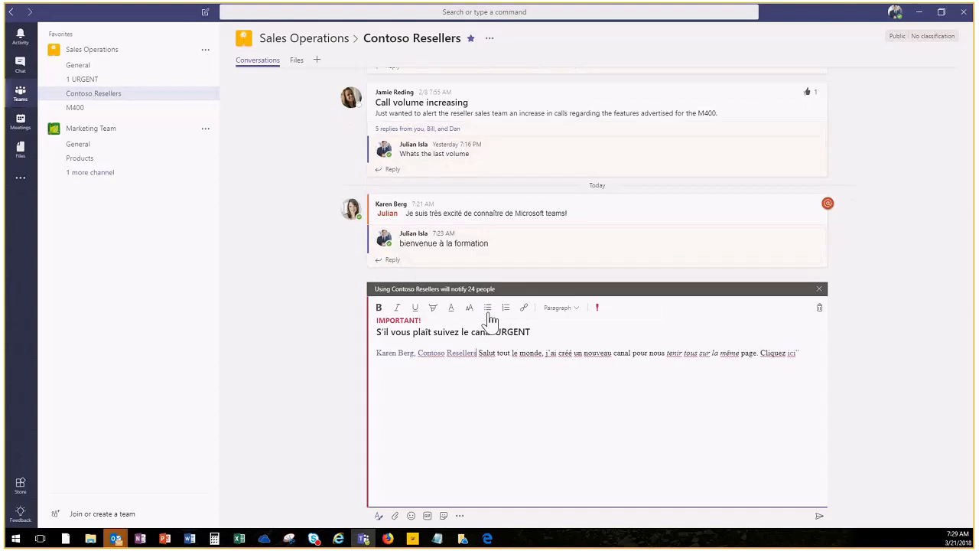
Mention the Sales Operations team after Contoso Resellers, add a comma before "Salut tout le monde", and send the announcement
{"action": "type", "text": ", @"}
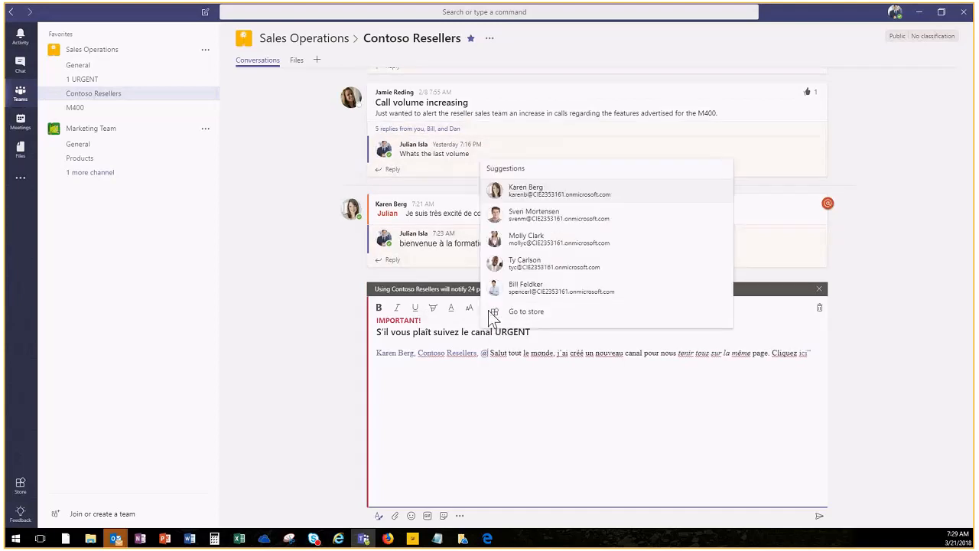
{"action": "type", "text": "s"}
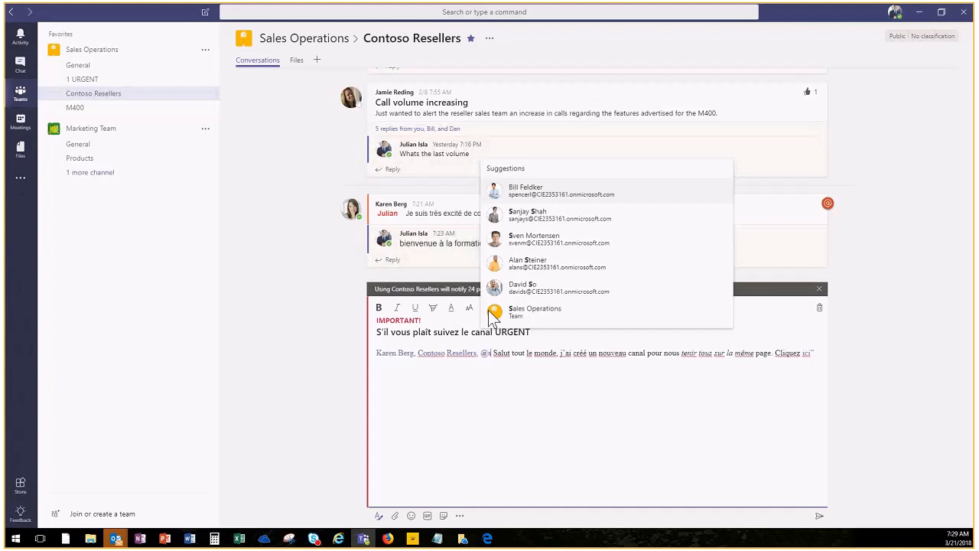
{"action": "type", "text": "a"}
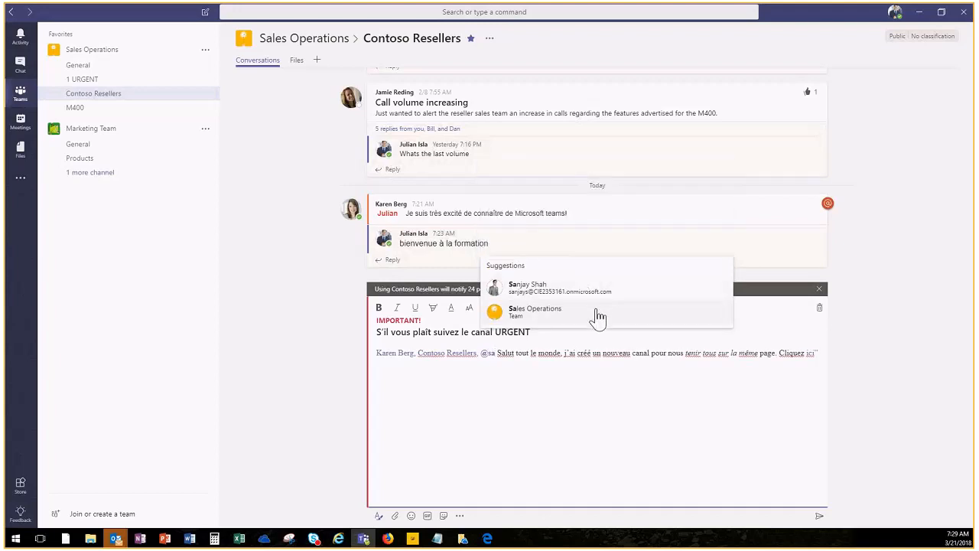
{"action": "left_click", "coordinate": [552, 312]}
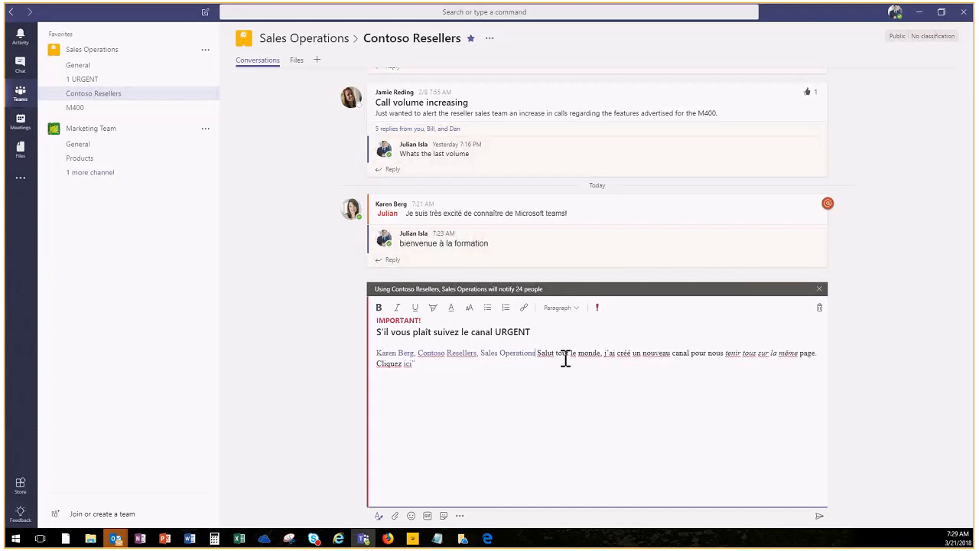
{"action": "type", "text": ","}
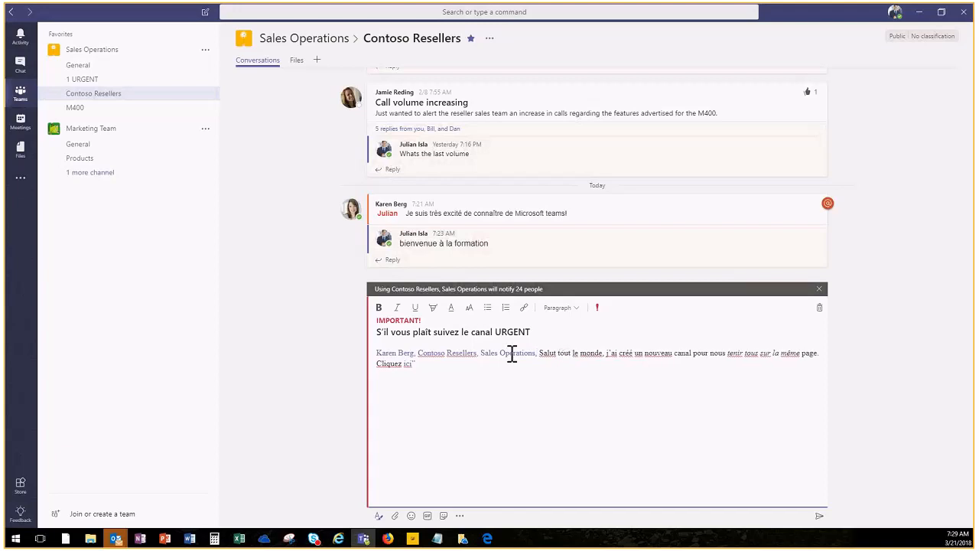
{"action": "key", "text": "alt+Tab"}
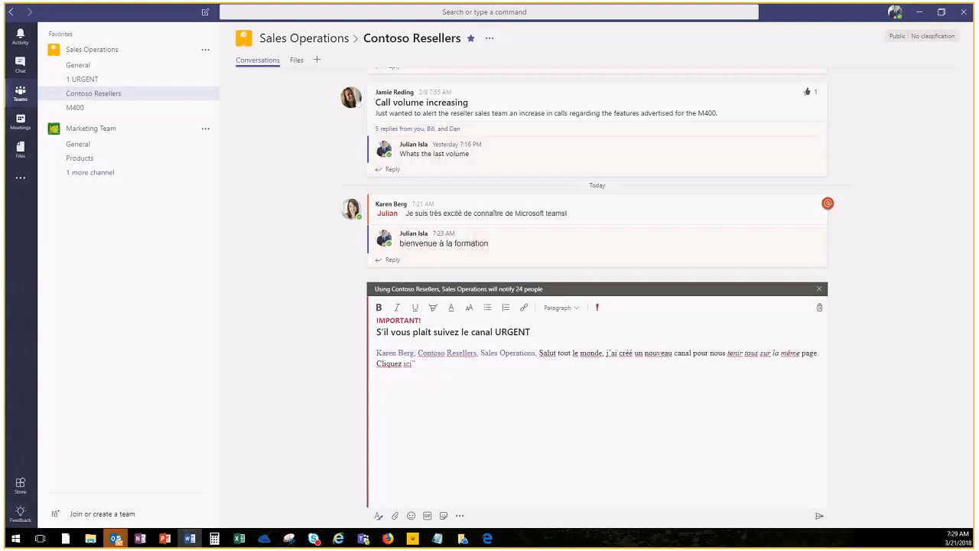
{"action": "left_click", "coordinate": [819, 519]}
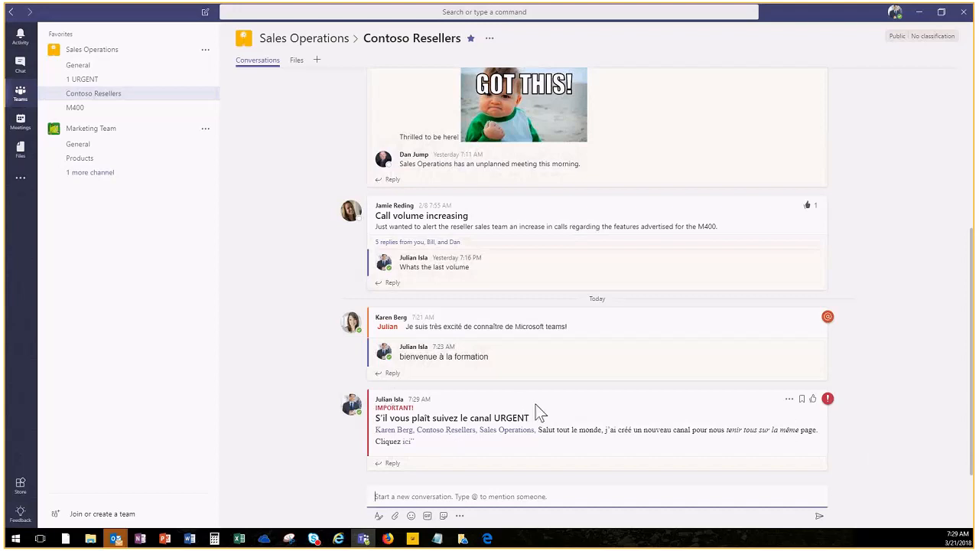
Review the channel's earlier conversations and the reactions on the newly posted announcement
{"action": "key", "text": "alt+Tab"}
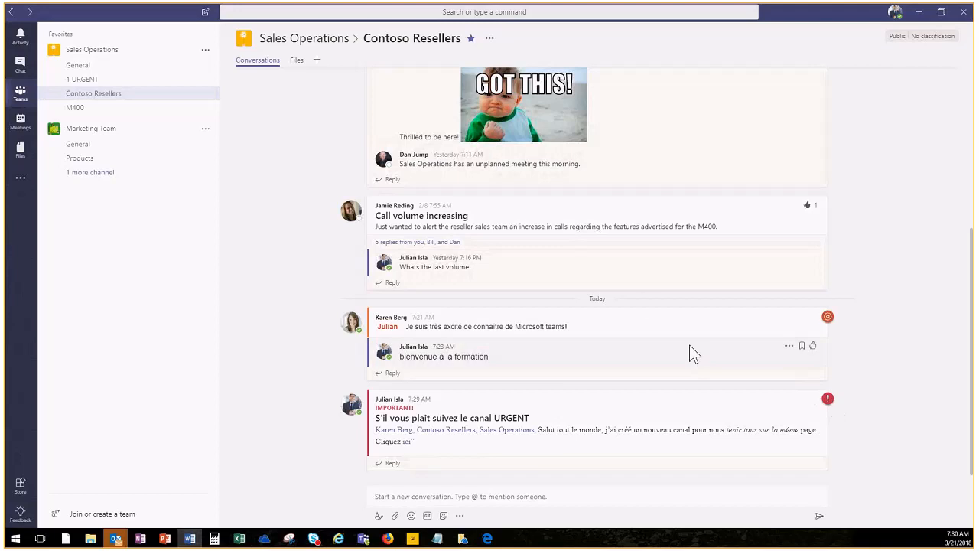
{"action": "scroll", "coordinate": [679, 315], "scroll_direction": "up", "scroll_amount": 3}
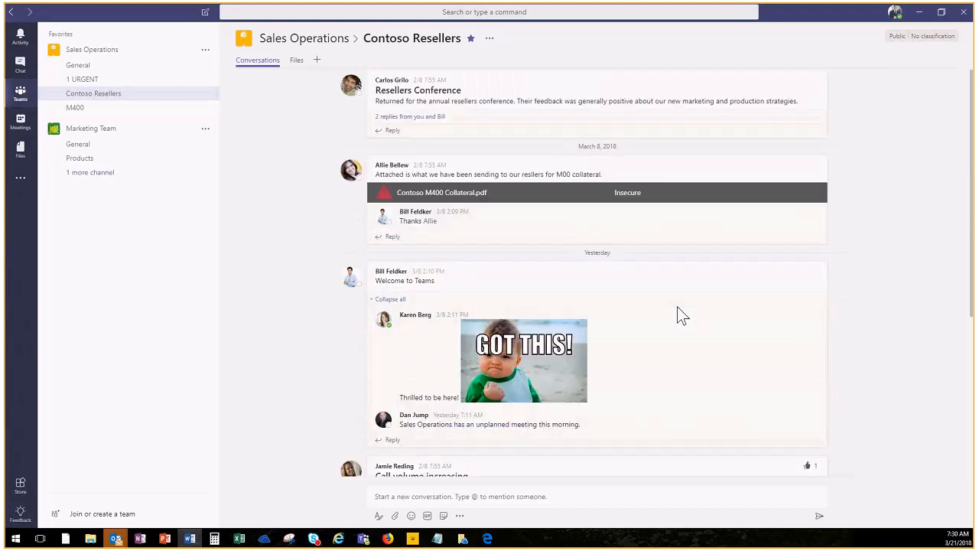
{"action": "scroll", "coordinate": [679, 336], "scroll_direction": "down", "scroll_amount": 4}
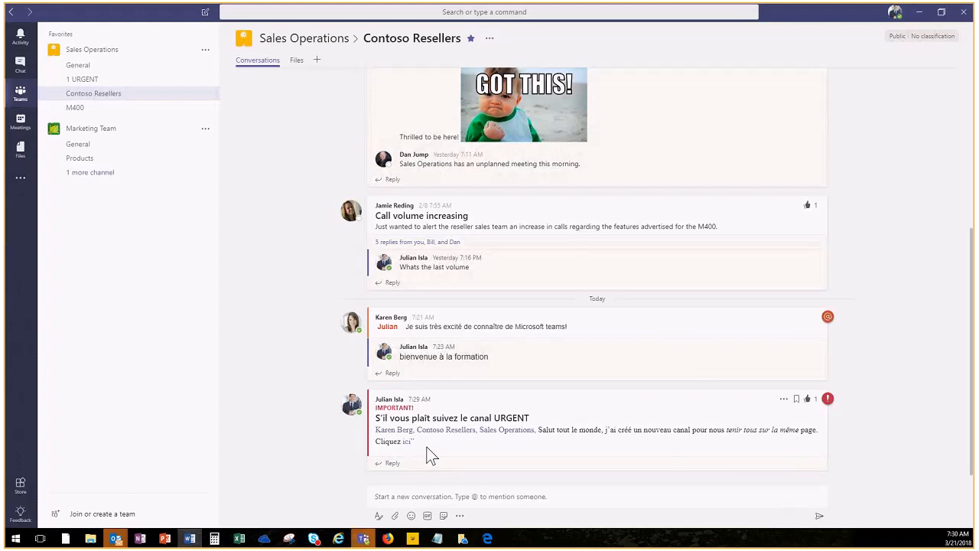
{"action": "left_click", "coordinate": [808, 400]}
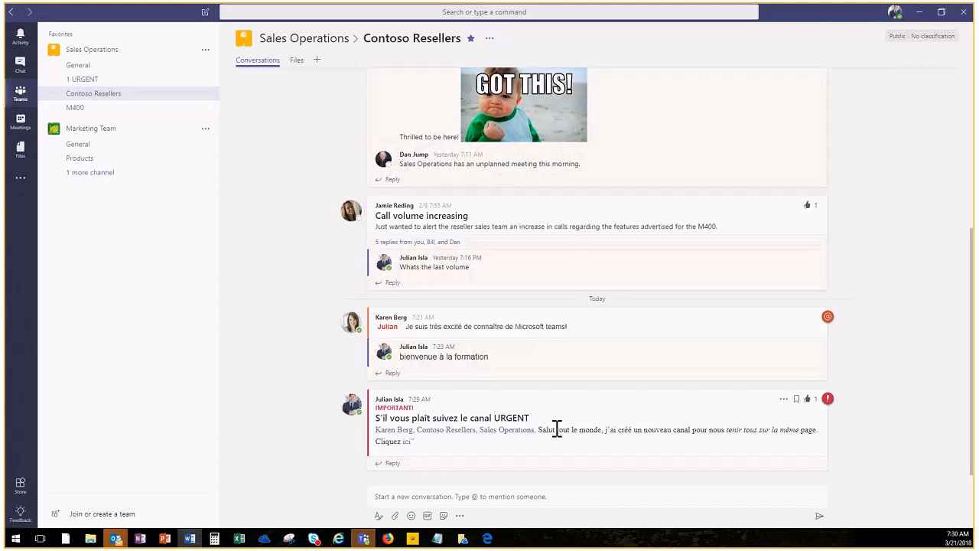
Open the posted "S'il vous plaît suivez le canal URGENT" announcement for editing
{"action": "left_click", "coordinate": [784, 399]}
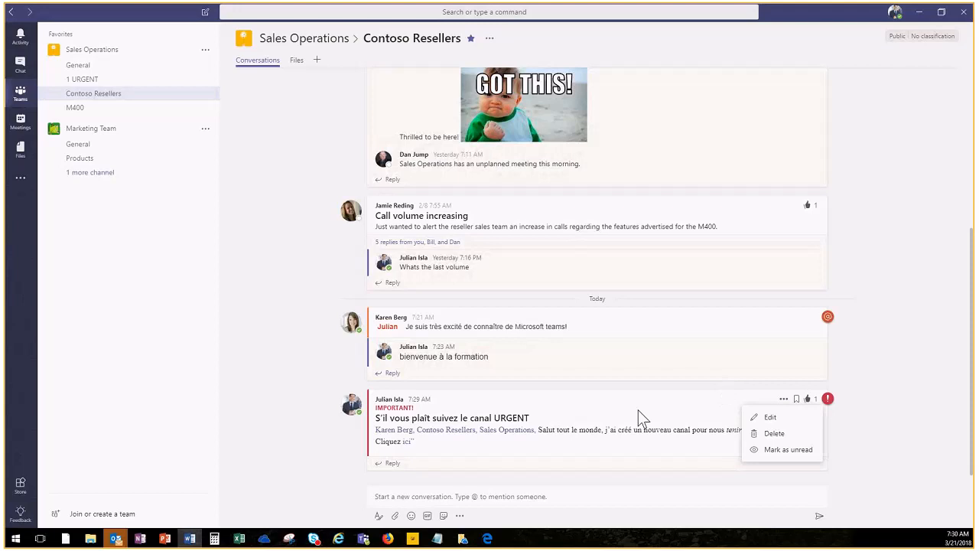
{"action": "left_click", "coordinate": [783, 398]}
{"action": "left_click", "coordinate": [784, 399]}
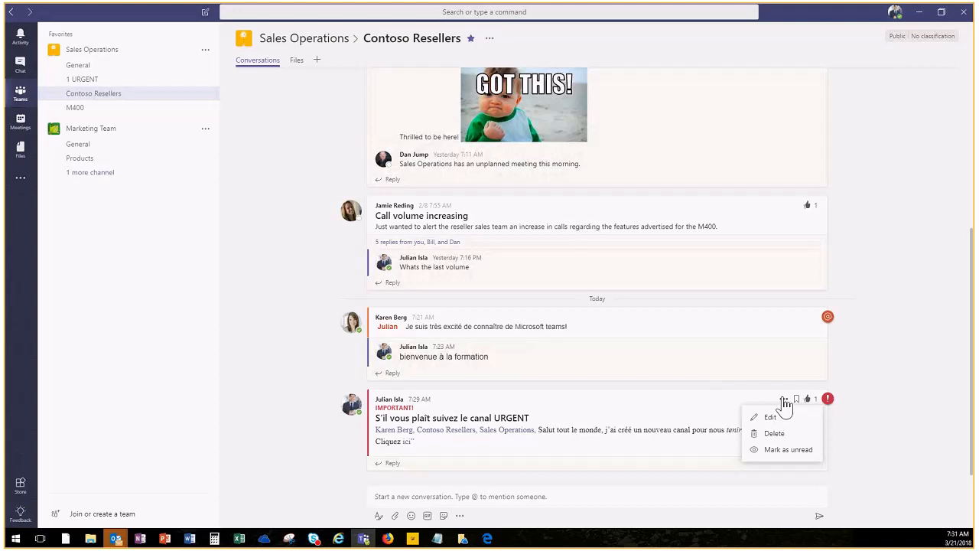
{"action": "key", "text": "alt+Tab"}
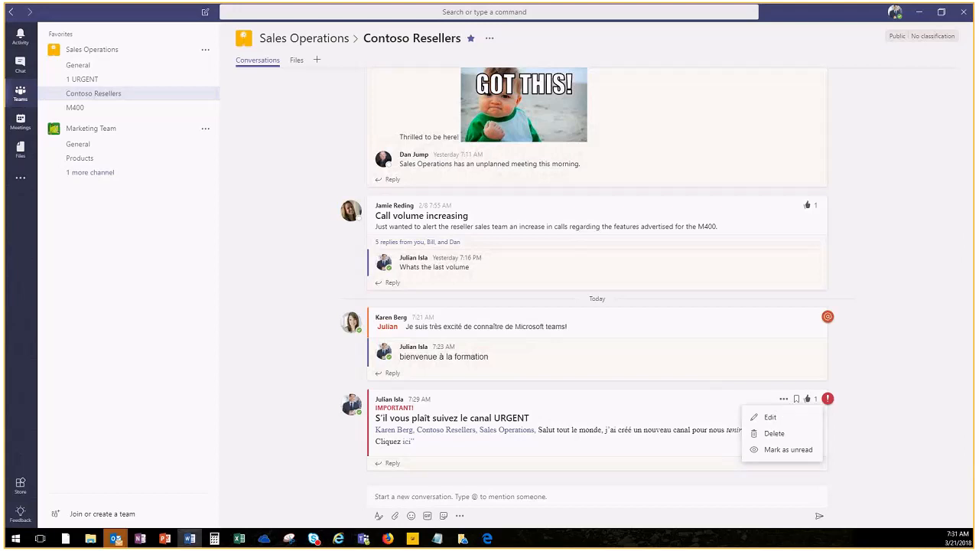
{"action": "left_click", "coordinate": [777, 419]}
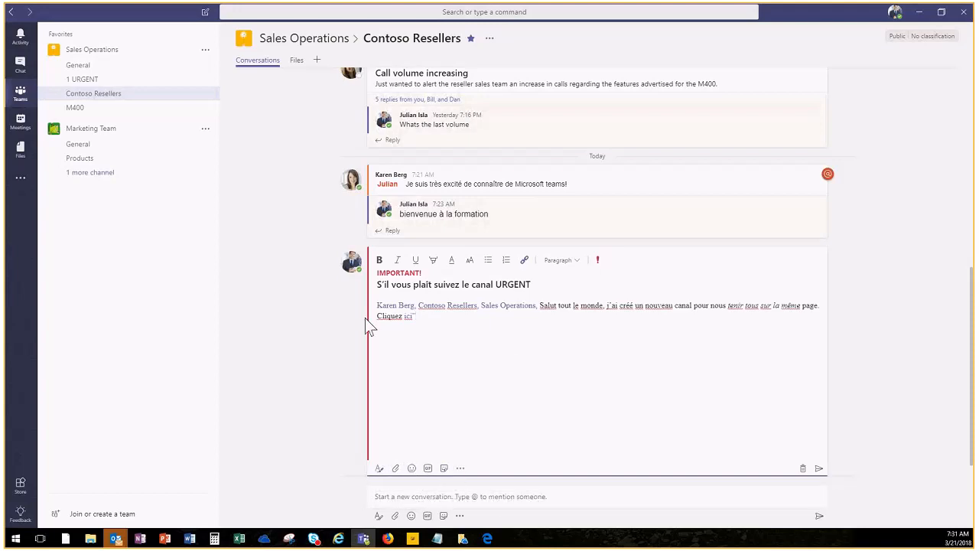
Add a smiley emoji after "Cliquez ici" in the announcement and insert the Giphy GIF of the cartoon family below it
{"action": "left_click", "coordinate": [411, 469]}
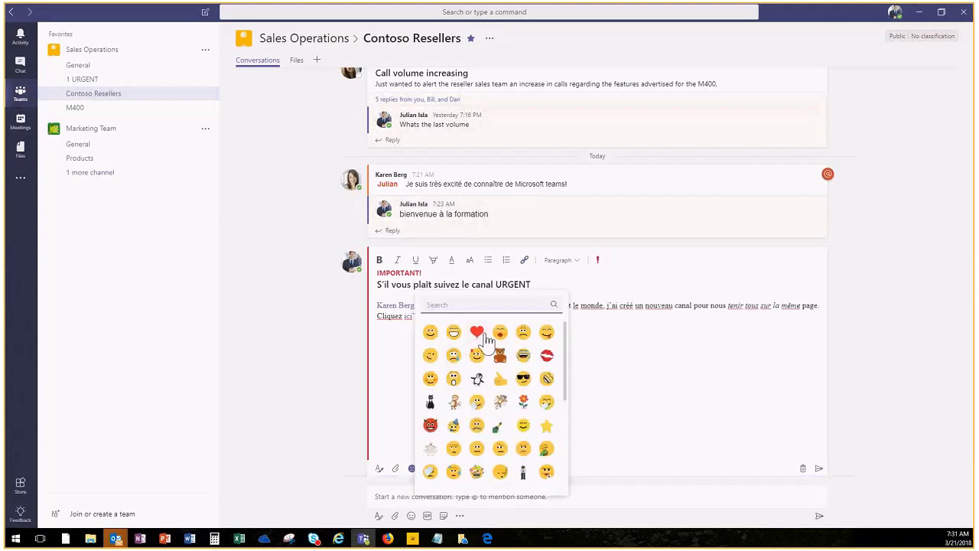
{"action": "left_click", "coordinate": [477, 356]}
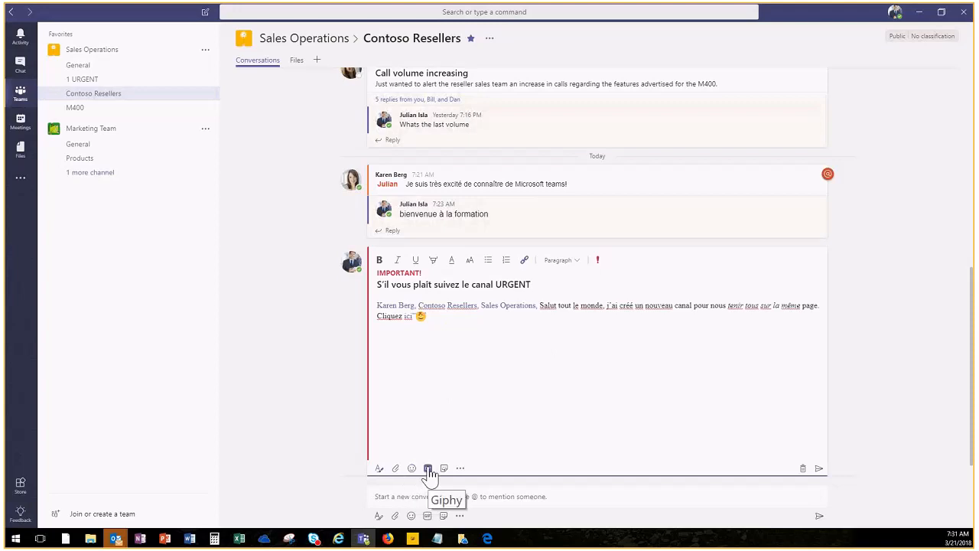
{"action": "left_click", "coordinate": [427, 469]}
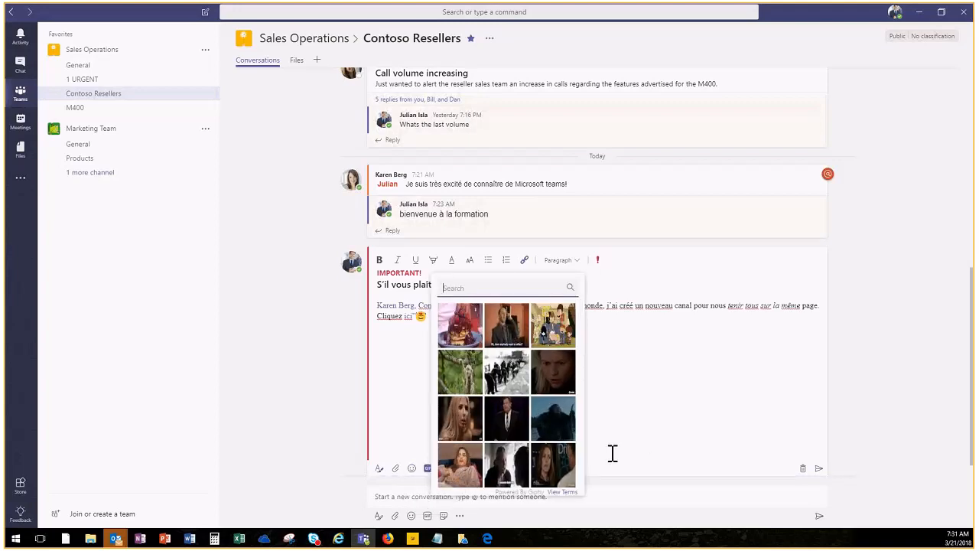
{"action": "left_click", "coordinate": [551, 330]}
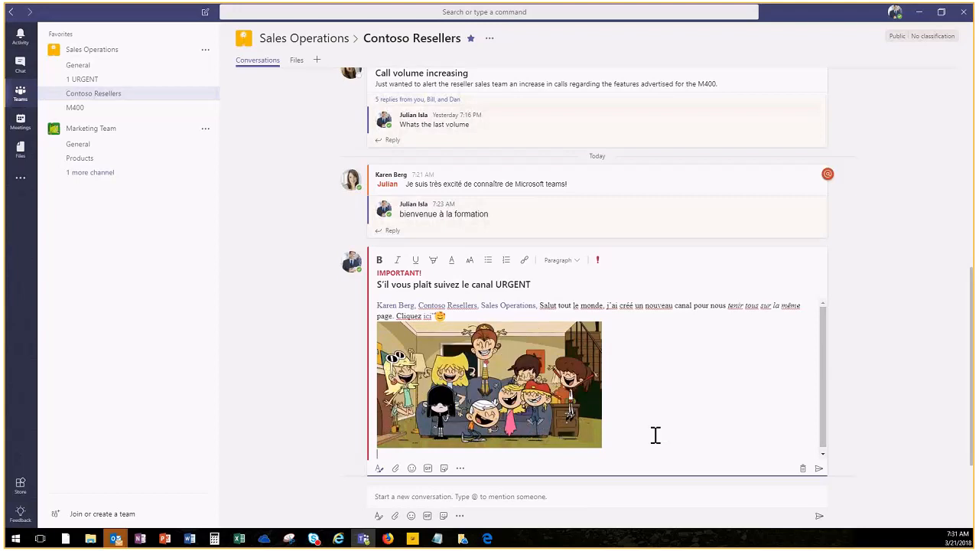
Insert the popular "OH YEAH!" sticker captioned "Teams - c'est bon!" into the announcement and post the edited message
{"action": "left_click", "coordinate": [443, 469]}
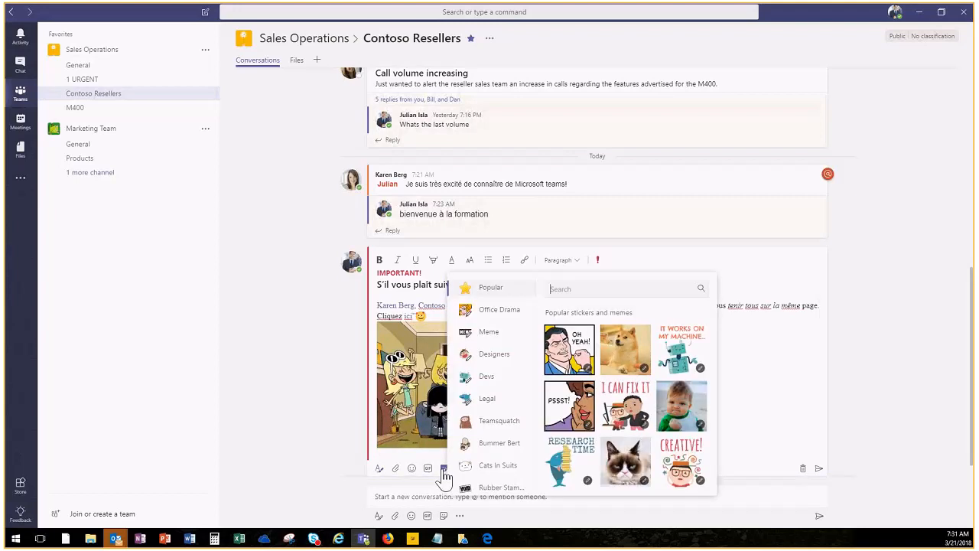
{"action": "left_click", "coordinate": [570, 357]}
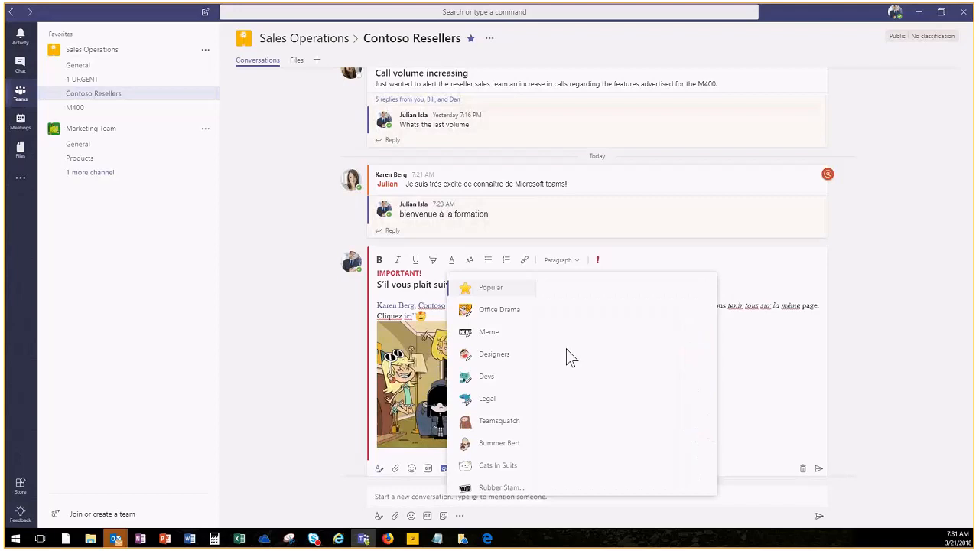
{"action": "left_click_drag", "start_coordinate": [589, 398], "coordinate": [545, 398]}
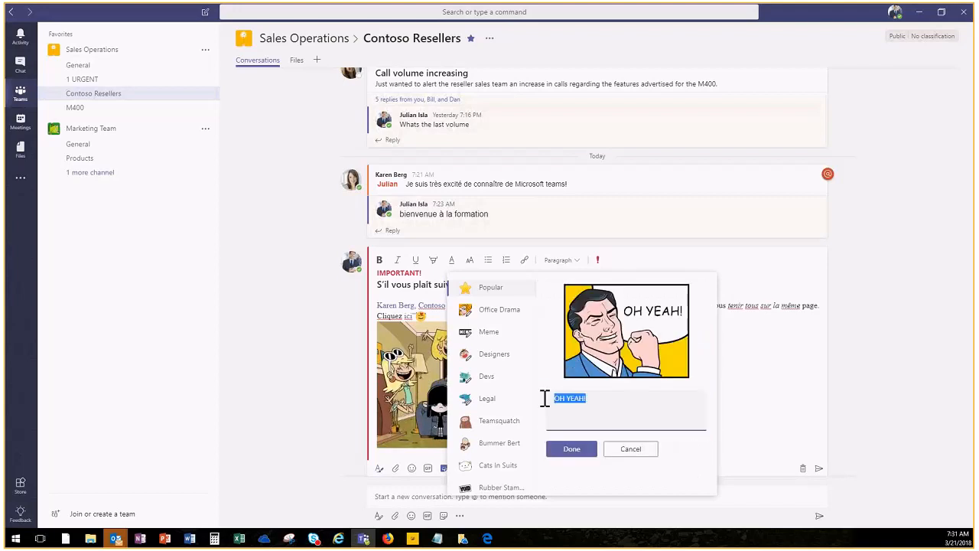
{"action": "type", "text": "Teams "}
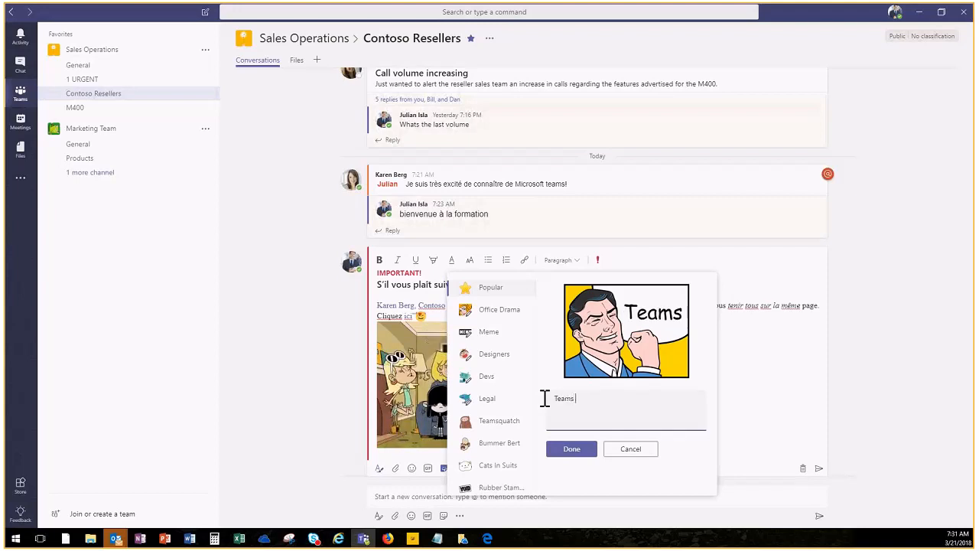
{"action": "type", "text": "- c'est"}
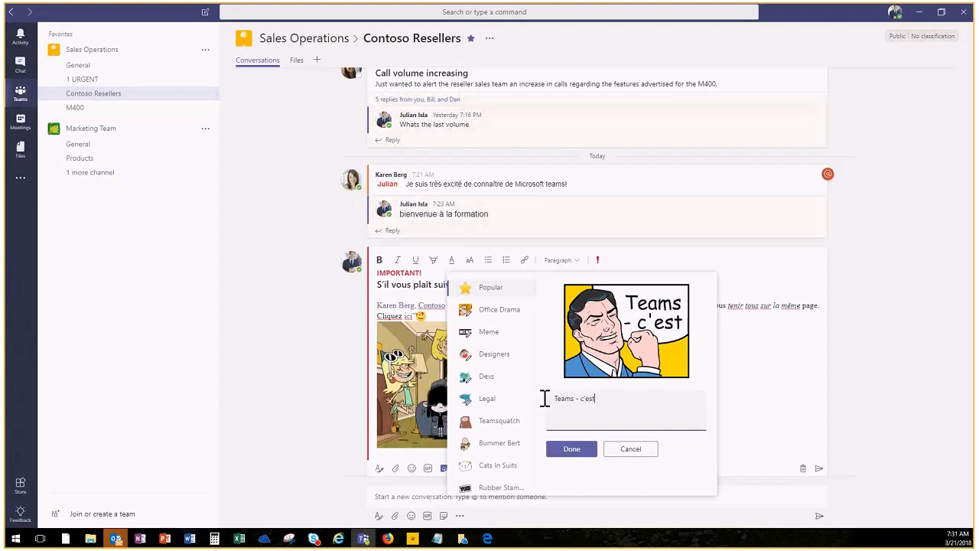
{"action": "type", "text": " bon!"}
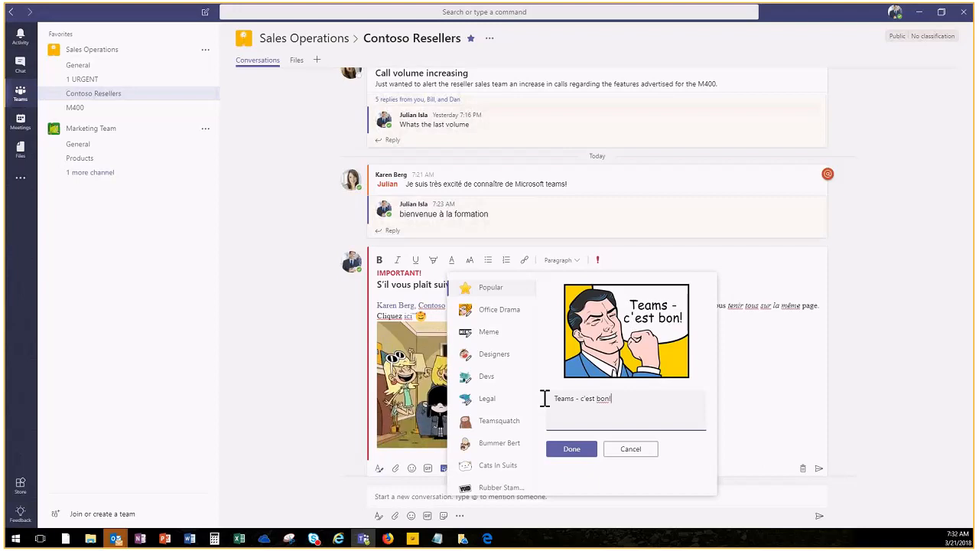
{"action": "key", "text": "Return"}
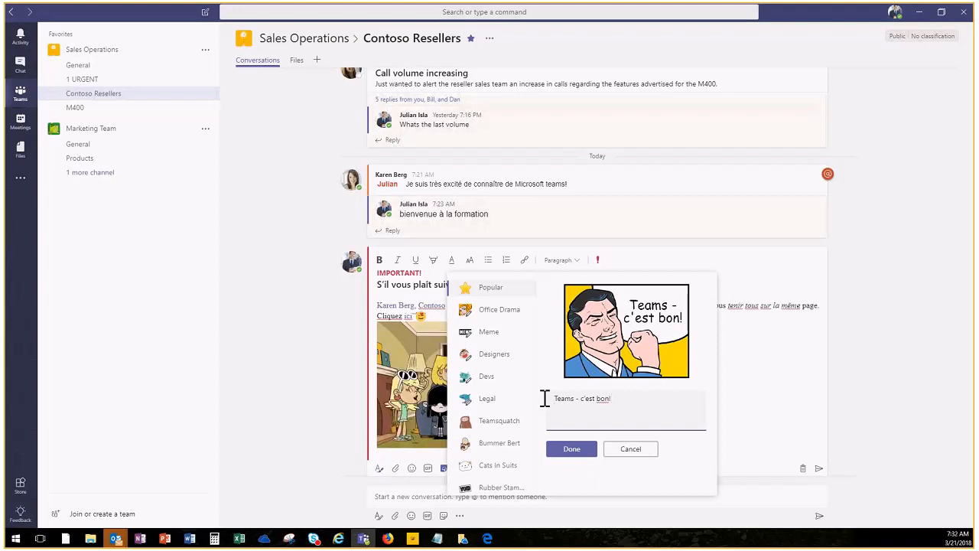
{"action": "left_click", "coordinate": [572, 449]}
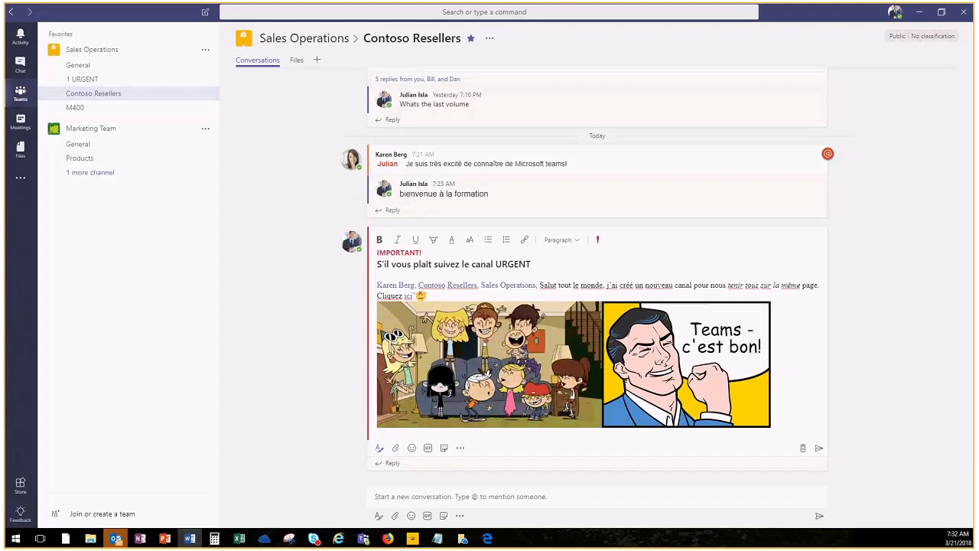
{"action": "left_click", "coordinate": [818, 450]}
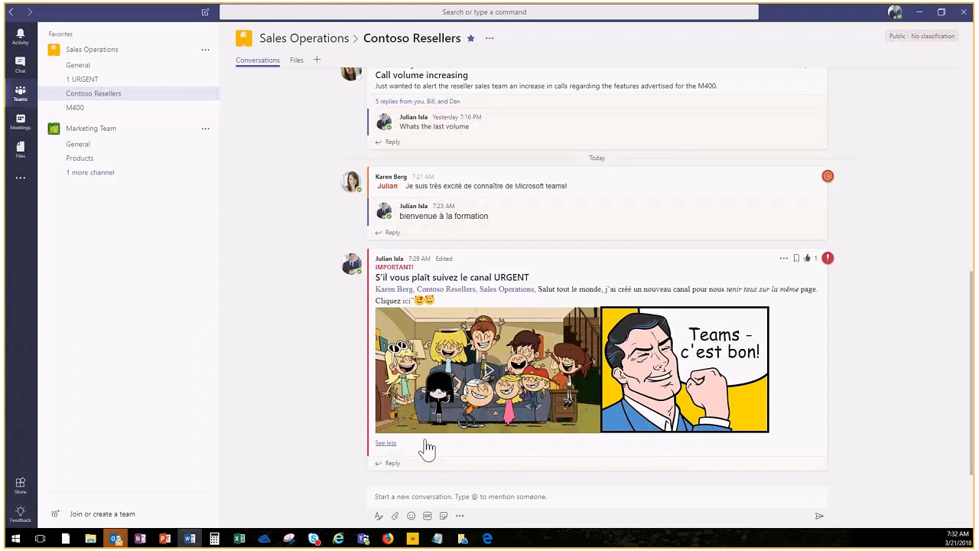
Examine the edited announcement in its collapsed and expanded views within the Contoso Resellers conversation
{"action": "left_click", "coordinate": [385, 444]}
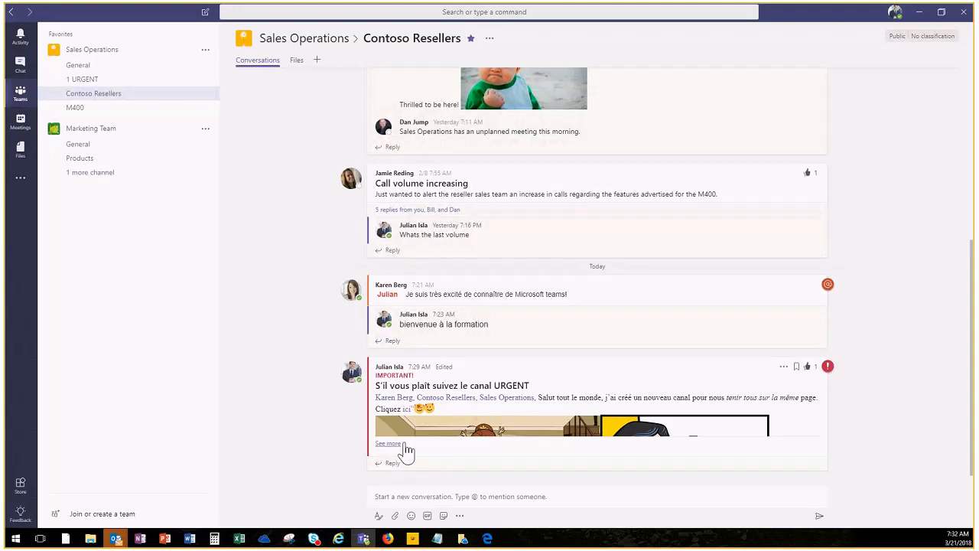
{"action": "left_click", "coordinate": [388, 444]}
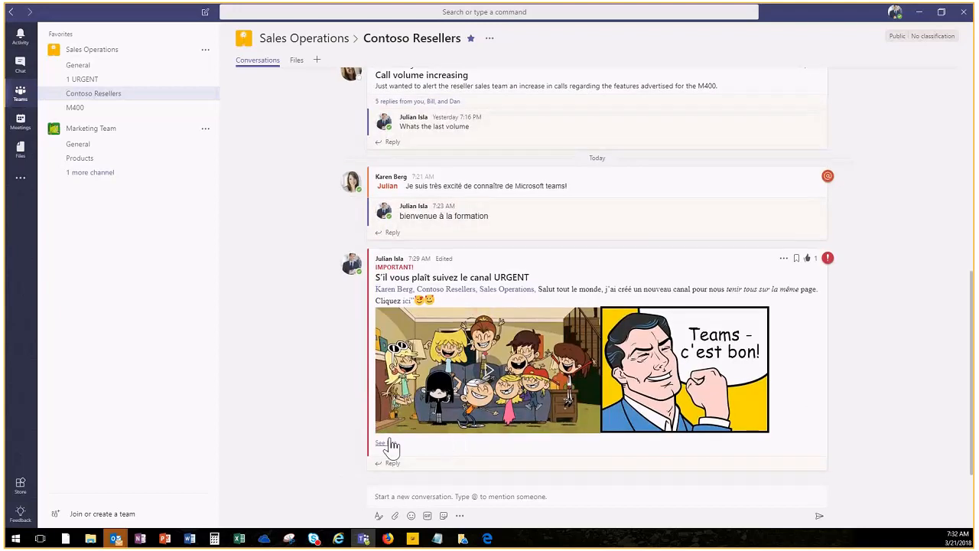
{"action": "left_click", "coordinate": [387, 444]}
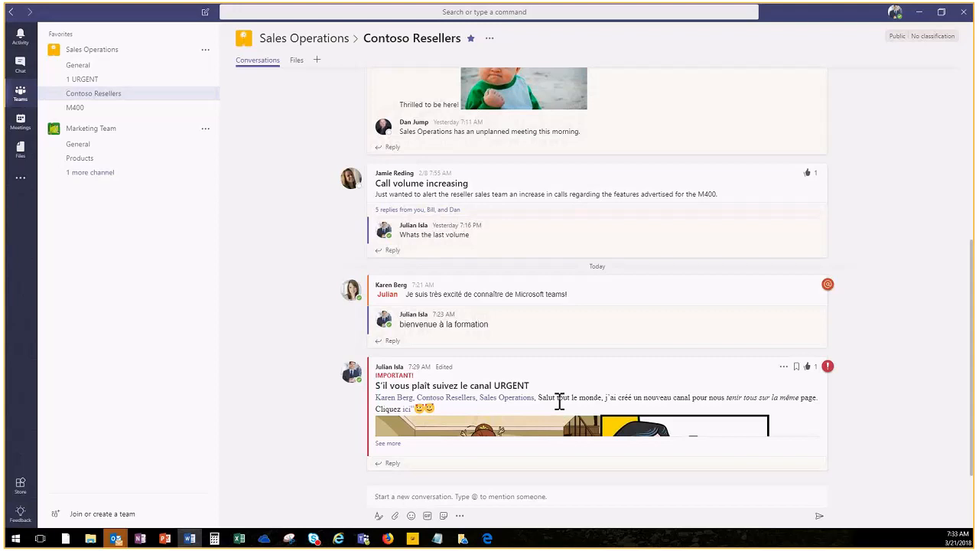
{"action": "left_click", "coordinate": [388, 444]}
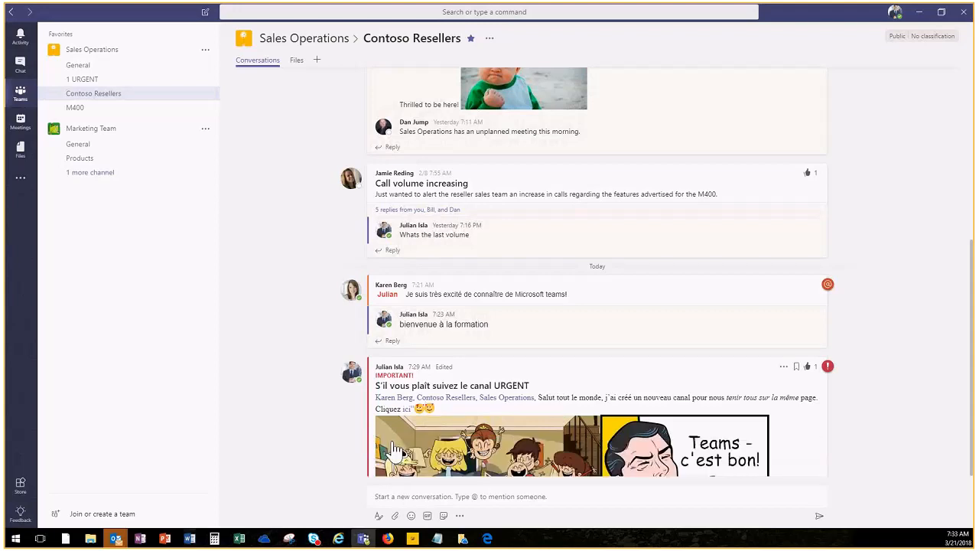
{"action": "scroll", "coordinate": [499, 451], "scroll_direction": "down", "scroll_amount": 1}
{"action": "scroll", "coordinate": [504, 455], "scroll_direction": "down", "scroll_amount": 1}
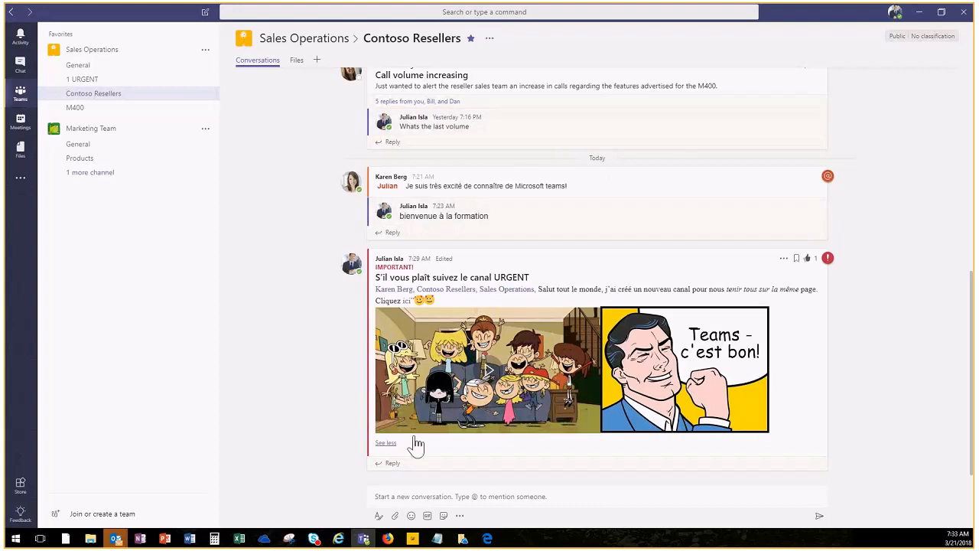
{"action": "left_click", "coordinate": [387, 443]}
{"action": "scroll", "coordinate": [345, 345], "scroll_direction": "up", "scroll_amount": 5}
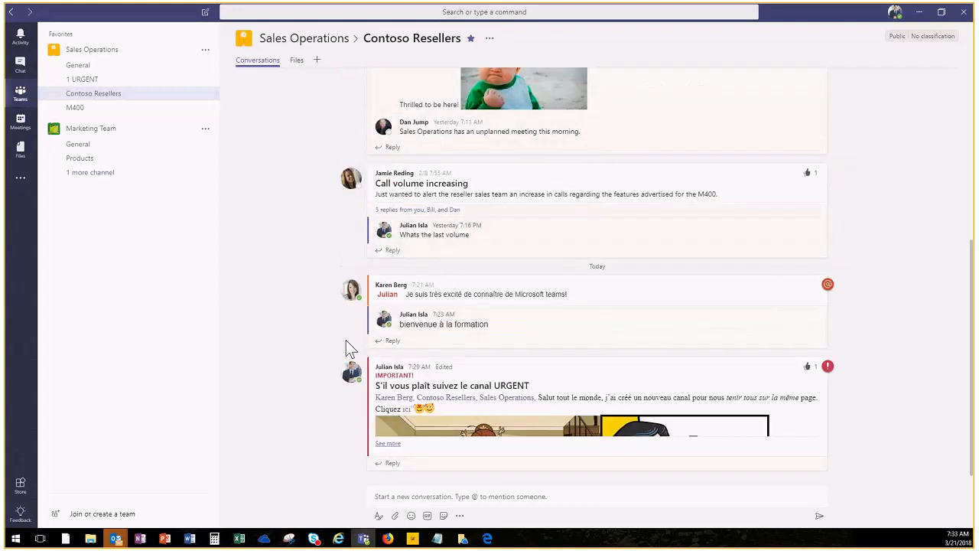
{"action": "scroll", "coordinate": [345, 345], "scroll_direction": "down", "scroll_amount": 5}
Start a formatted conversation in the Marketing Team's Products channel that mentions the first suggested colleague, followed by a comma
{"action": "left_click", "coordinate": [82, 165]}
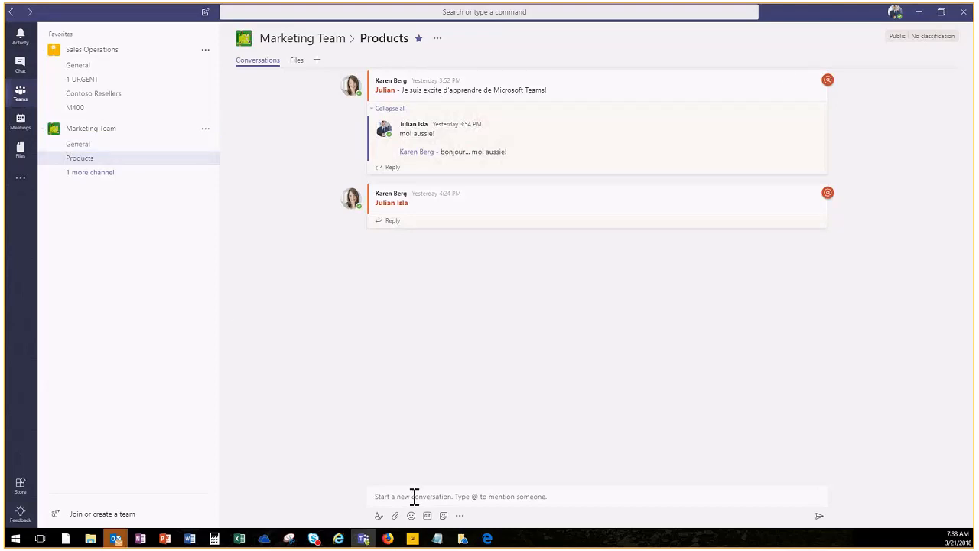
{"action": "left_click", "coordinate": [377, 516]}
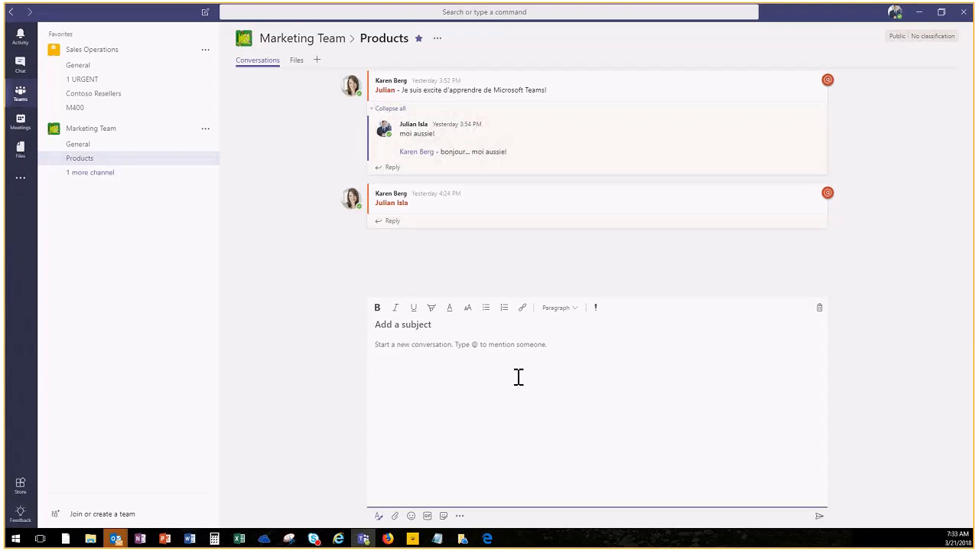
{"action": "type", "text": "@"}
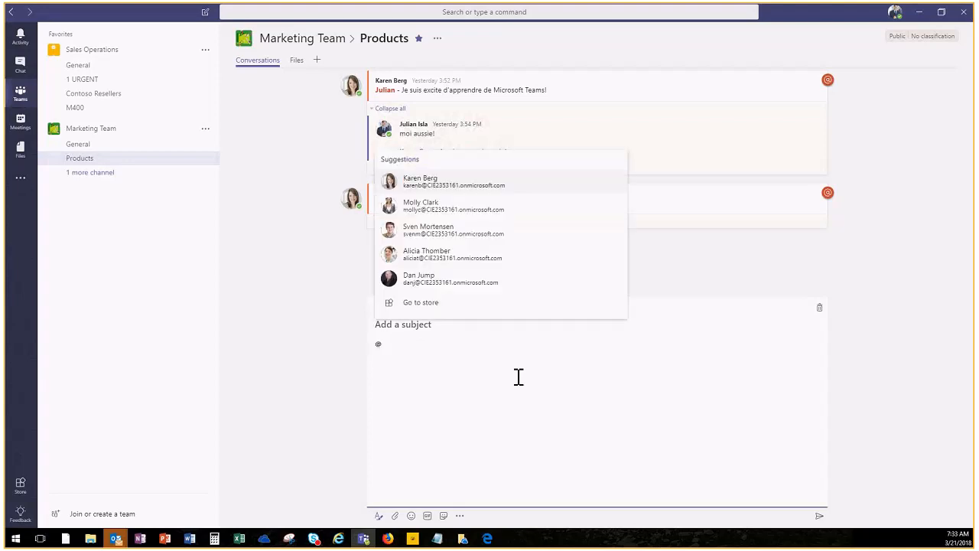
{"action": "key", "text": "Return"}
{"action": "type", "text": ","}
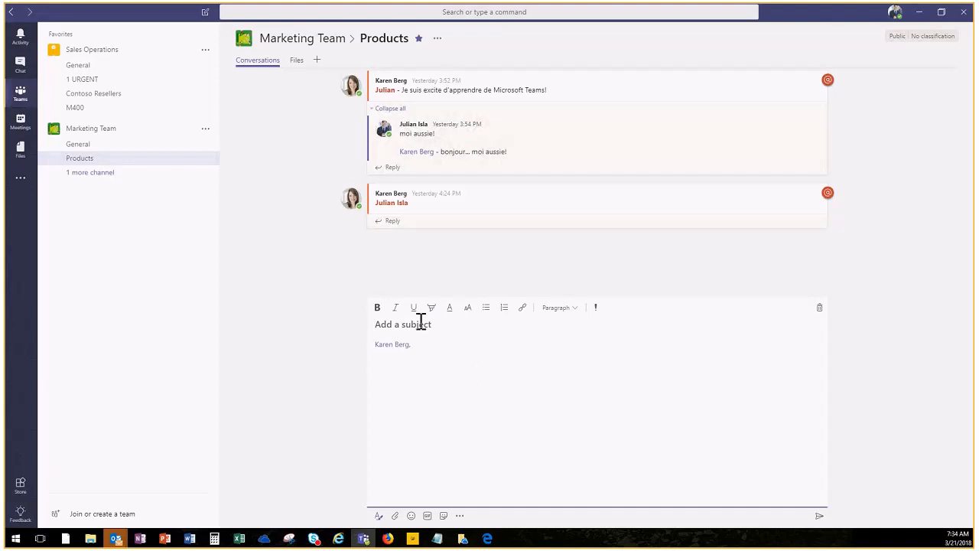
Give the new conversation the subject "Budget!" and add the message text "Veuillez approuver le budget" after the mention
{"action": "left_click", "coordinate": [420, 321]}
{"action": "type", "text": "Budget!"}
{"action": "key", "text": "alt+Tab"}
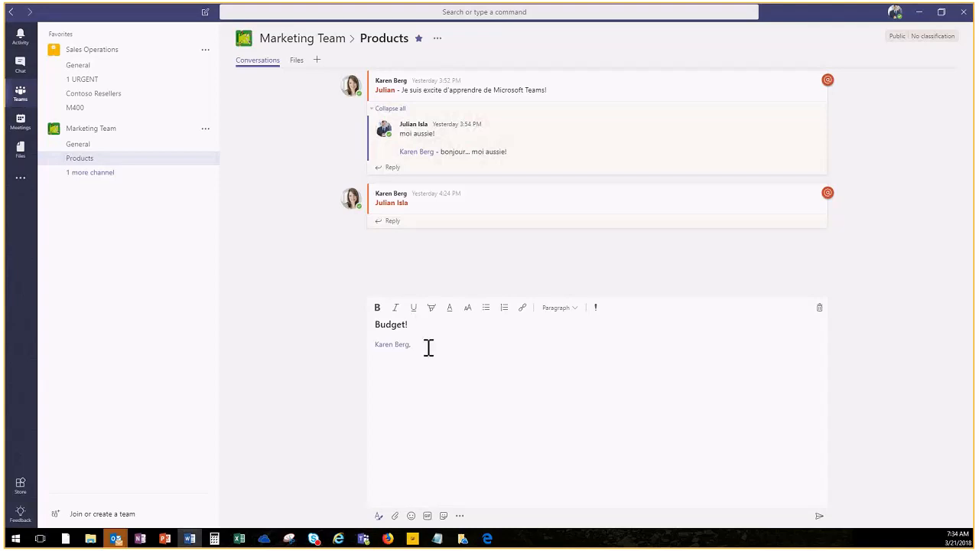
{"action": "left_click", "coordinate": [429, 346]}
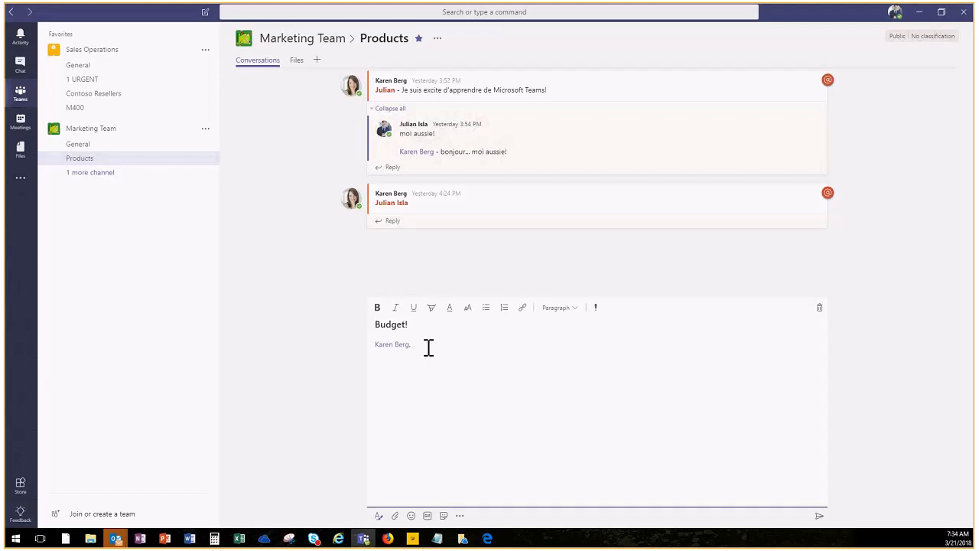
{"action": "type", "text": "Veuillez approuver le budget"}
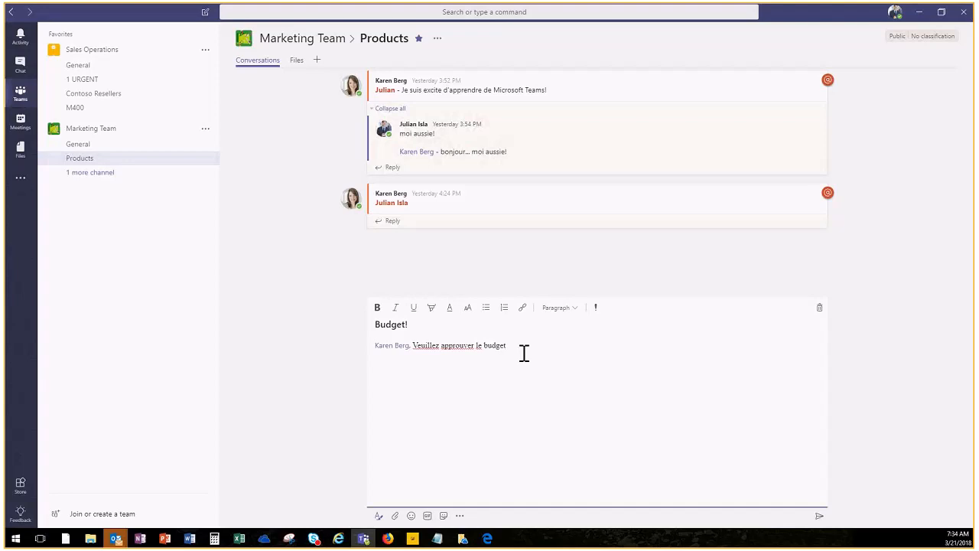
{"action": "key", "text": "alt+Tab"}
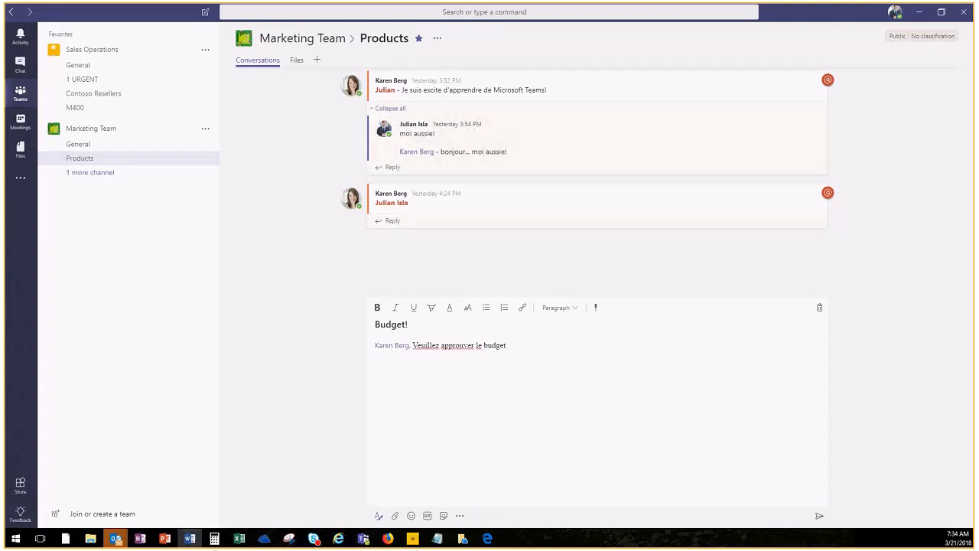
{"action": "left_click", "coordinate": [577, 384]}
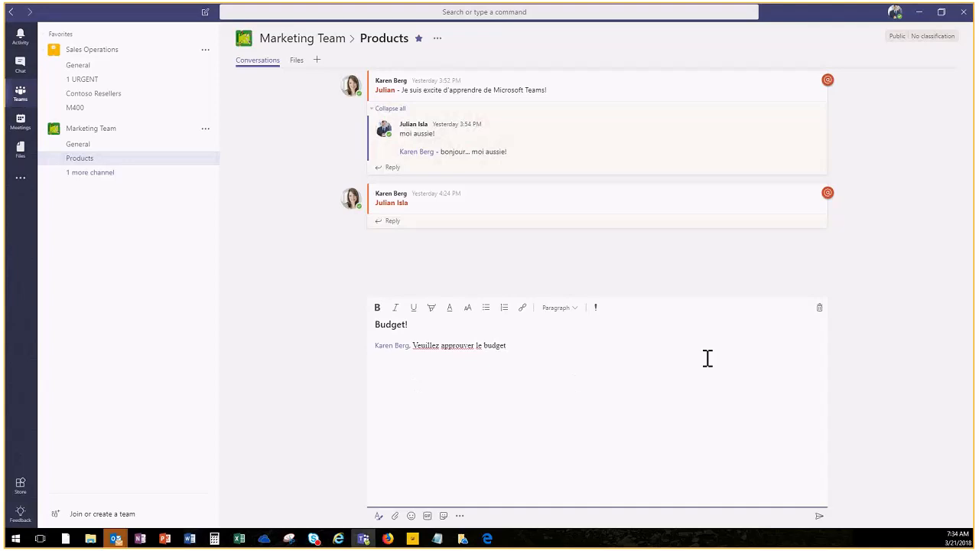
Attach the file Project Budget.xlsx from the computer to the "Budget!" message
{"action": "left_click", "coordinate": [396, 517]}
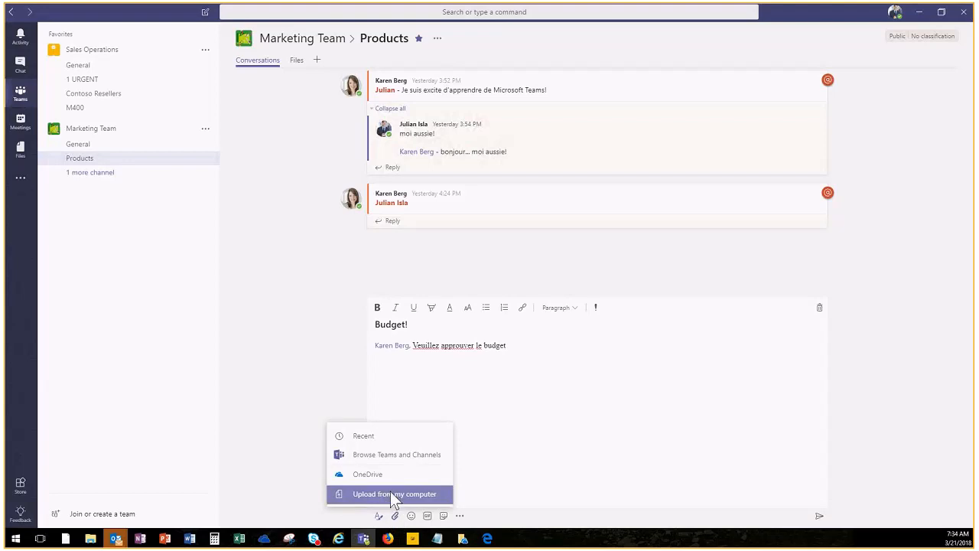
{"action": "left_click", "coordinate": [394, 494]}
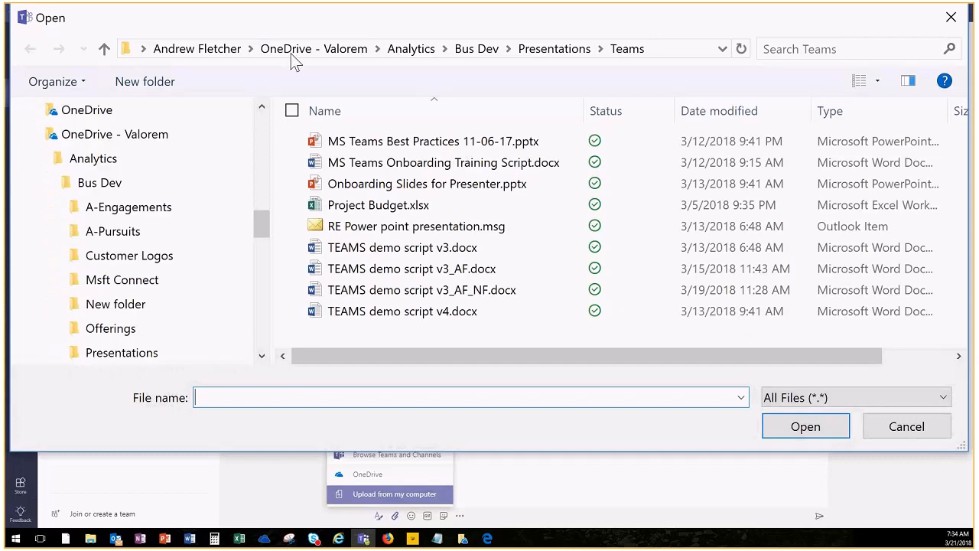
{"action": "left_click", "coordinate": [393, 212]}
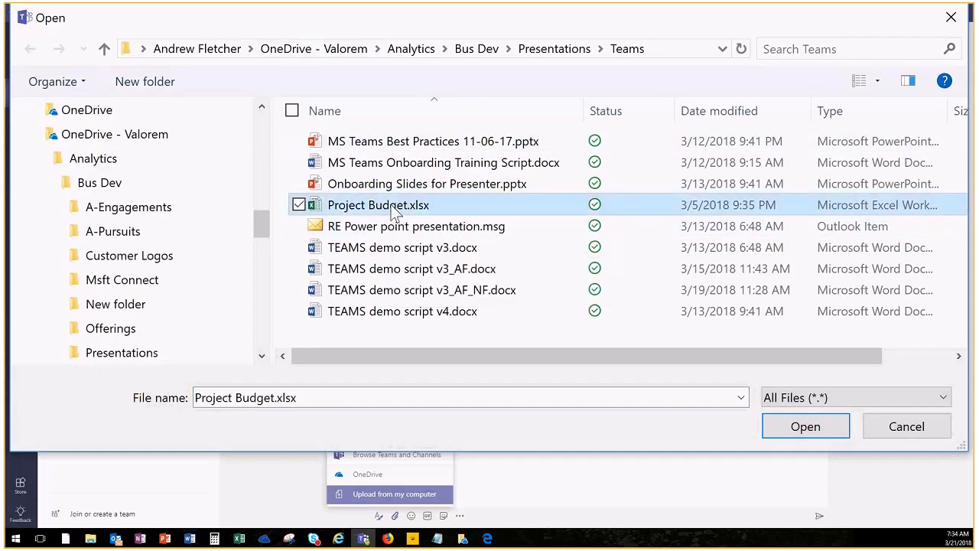
{"action": "left_click", "coordinate": [816, 426]}
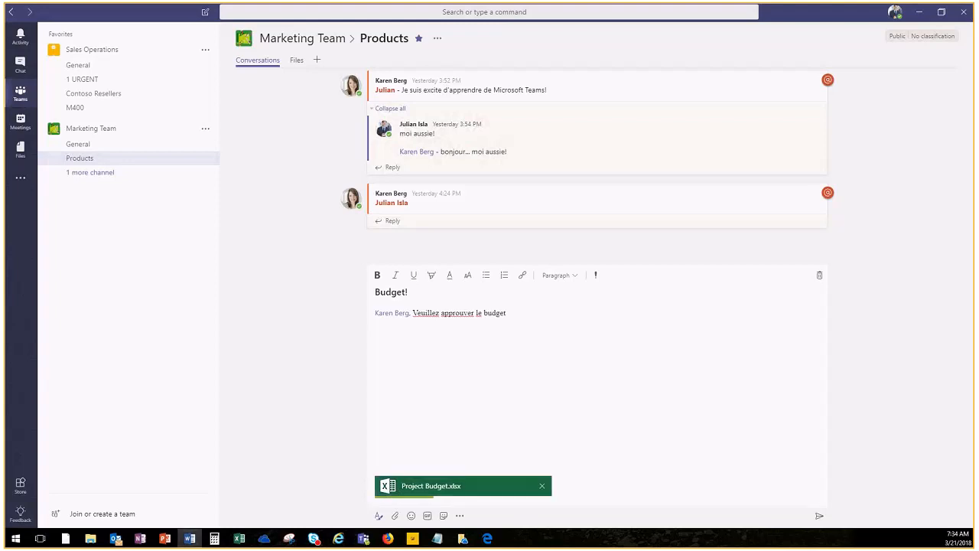
Add "!!" to the end of the budget message and post it to the Products channel
{"action": "left_click", "coordinate": [509, 315]}
{"action": "type", "text": "!!"}
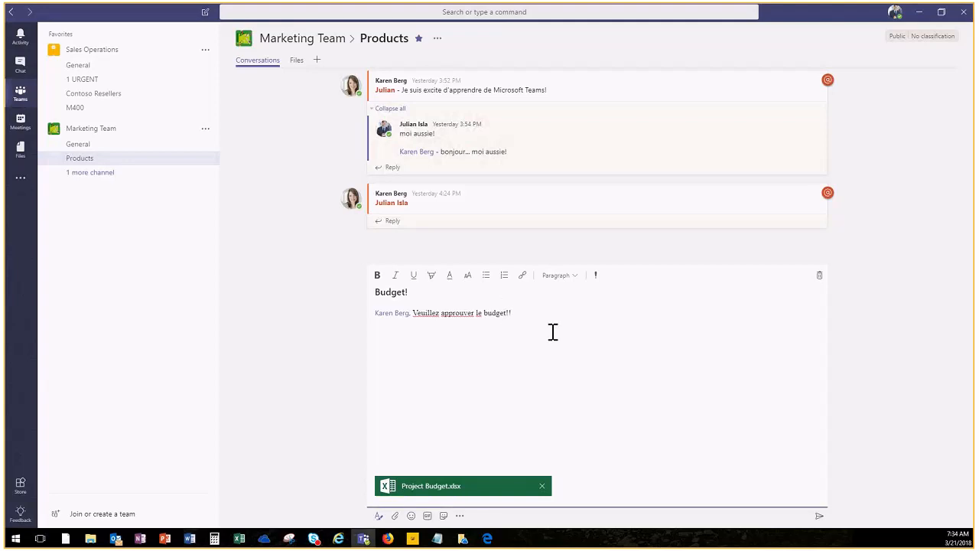
{"action": "left_click", "coordinate": [819, 517]}
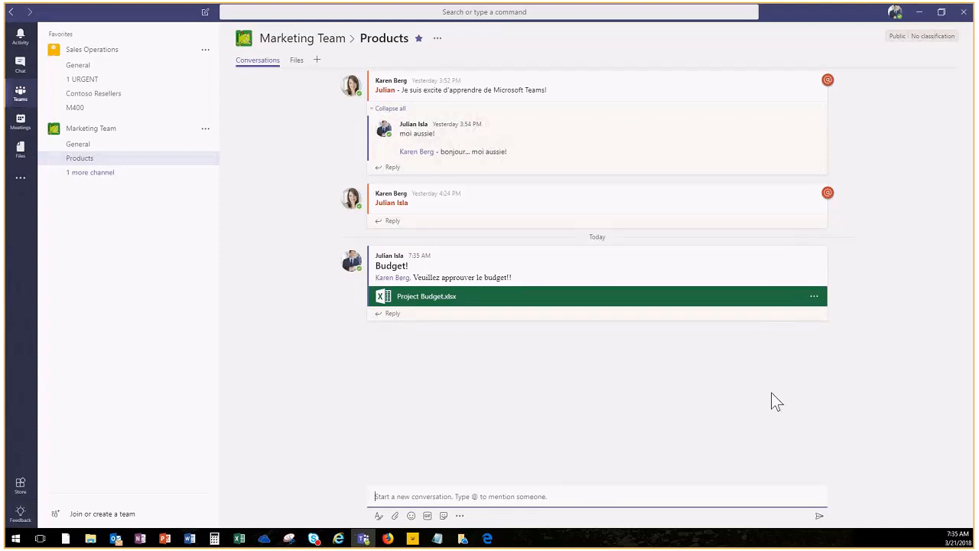
{"action": "key", "text": "alt+Tab"}
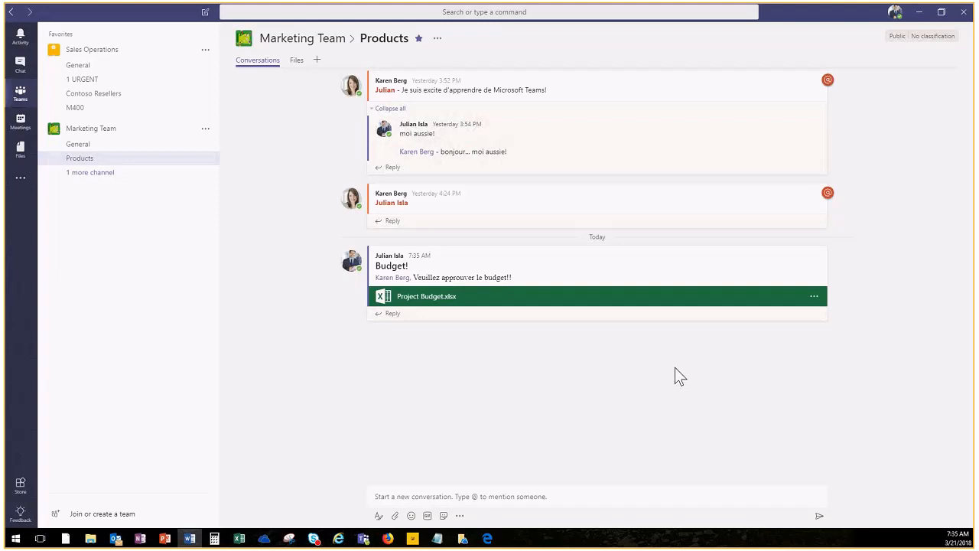
Examine the options available for the Products channel and for the attached Project Budget.xlsx file
{"action": "left_click", "coordinate": [439, 42]}
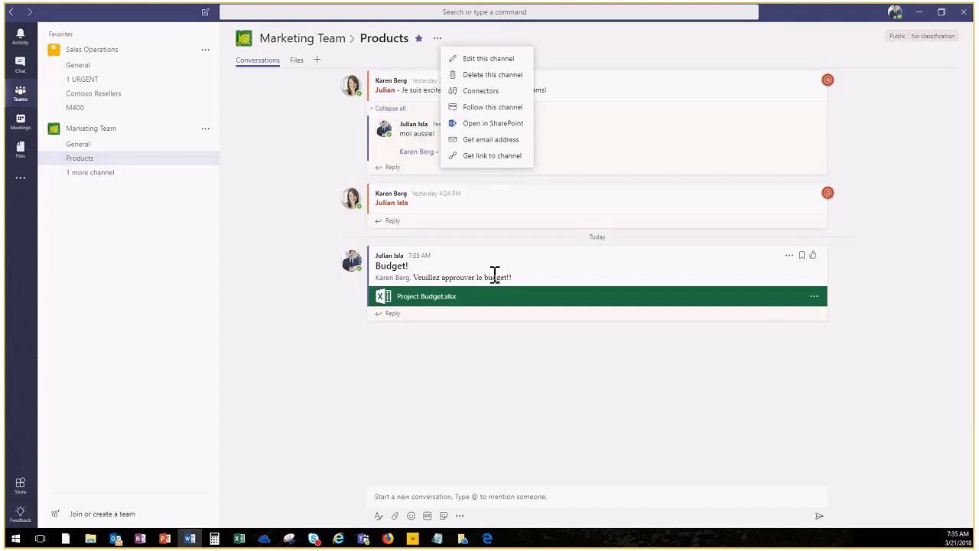
{"action": "left_click", "coordinate": [485, 31]}
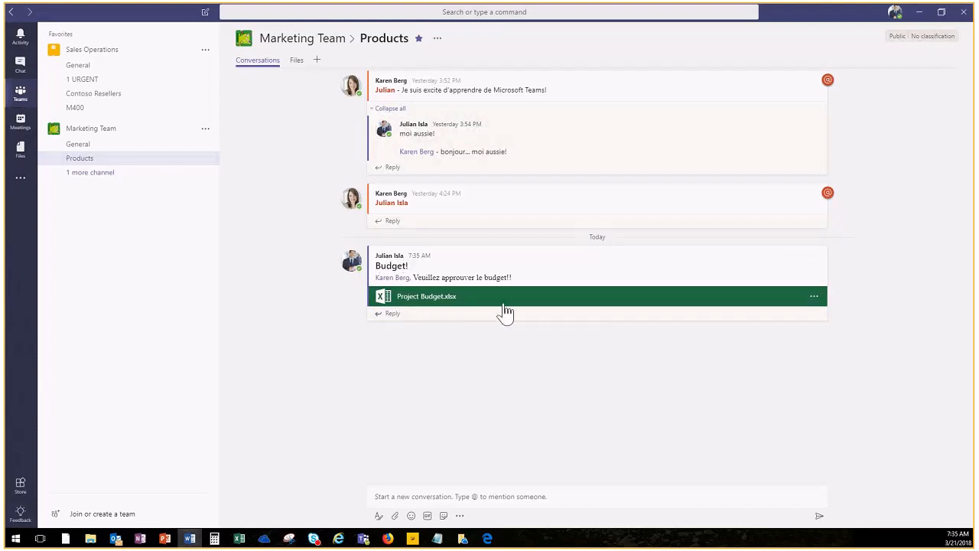
{"action": "left_click", "coordinate": [813, 297]}
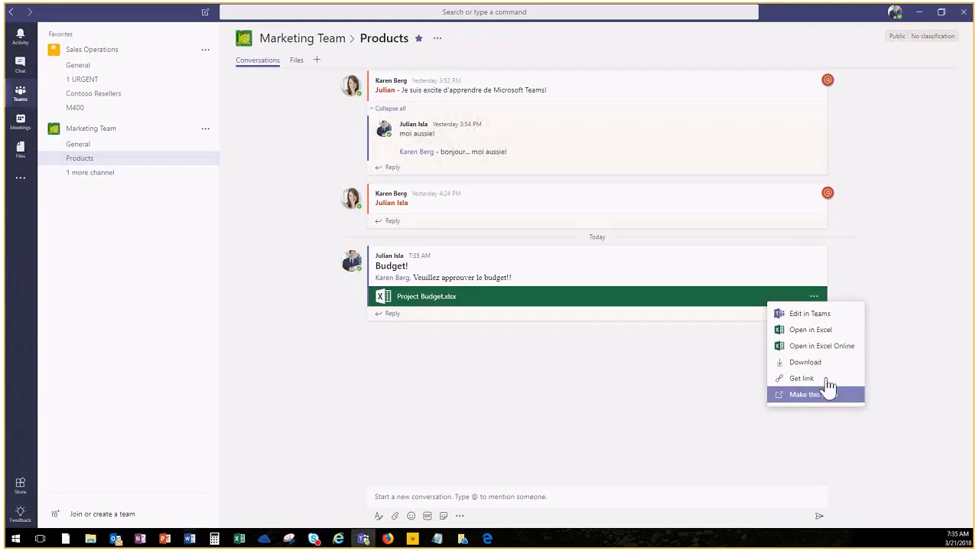
{"action": "left_click", "coordinate": [891, 273]}
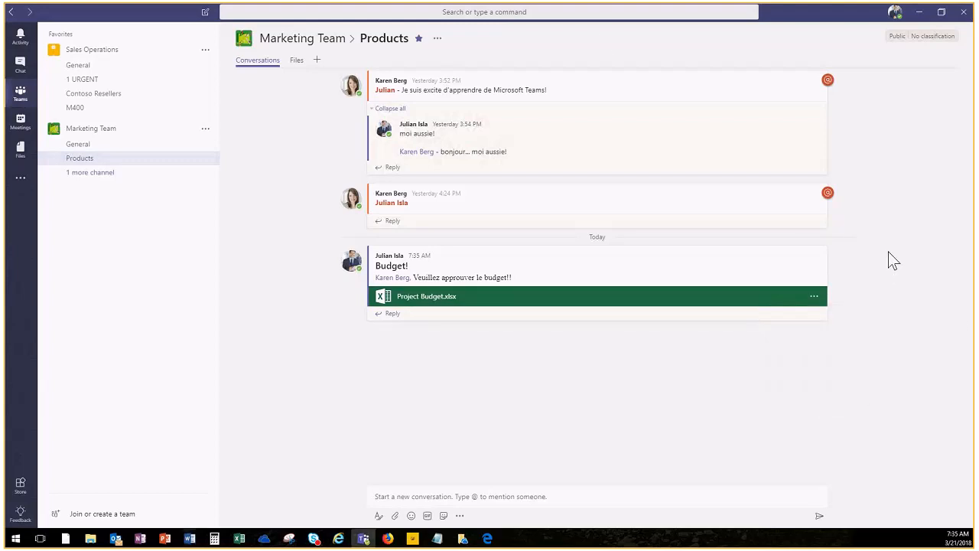
{"action": "left_click", "coordinate": [438, 39]}
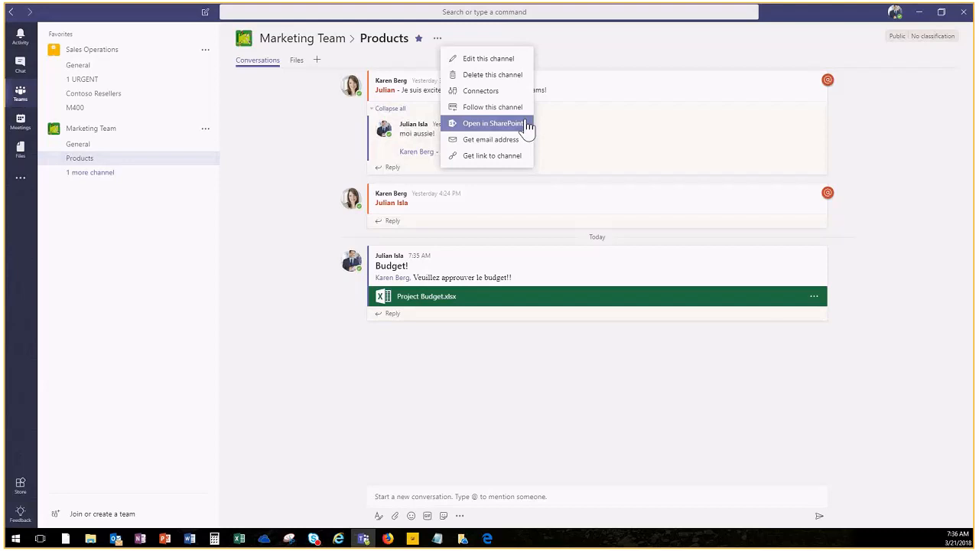
{"action": "key", "text": "alt+Tab"}
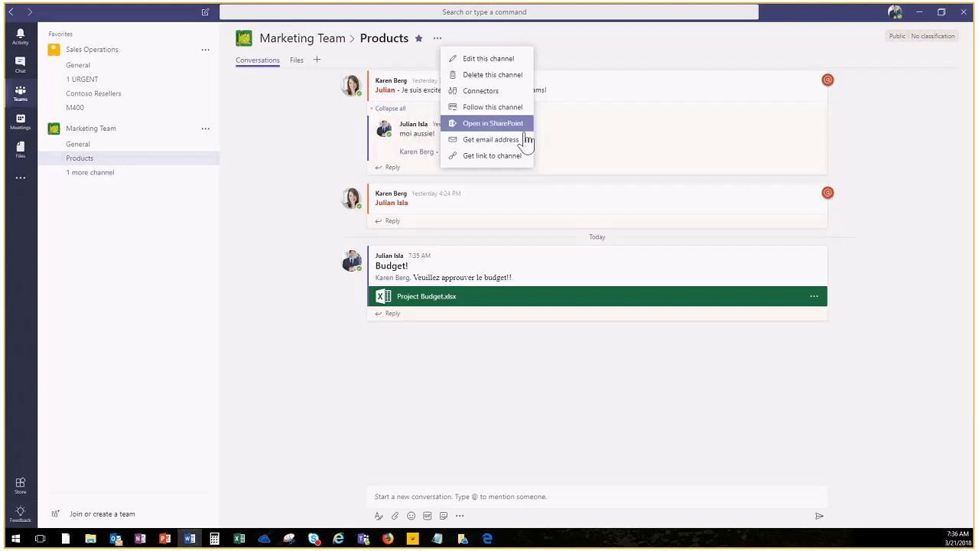
{"action": "left_click", "coordinate": [632, 394]}
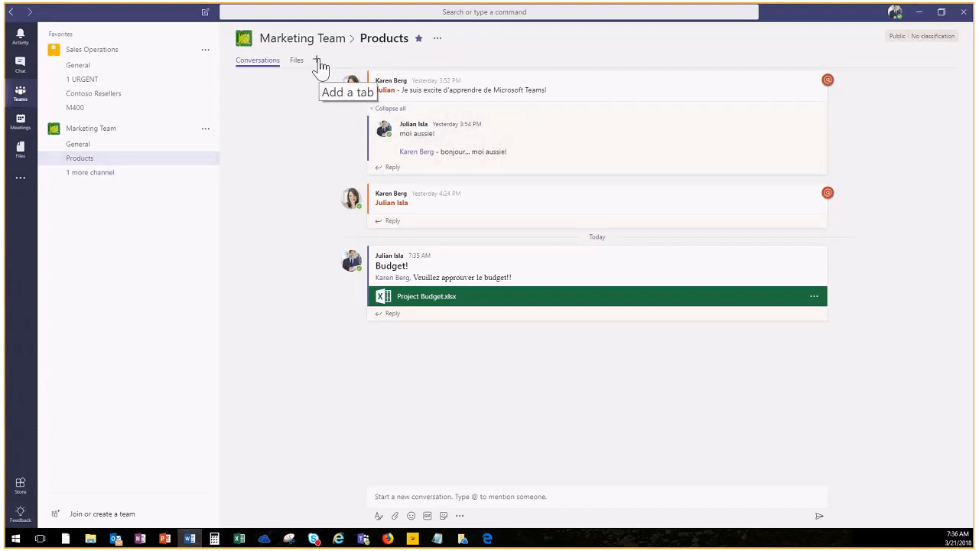
View the Sales Operations General channel, return to the Marketing Team's Products channel and look at the apps offered as tabs
{"action": "left_click", "coordinate": [93, 69]}
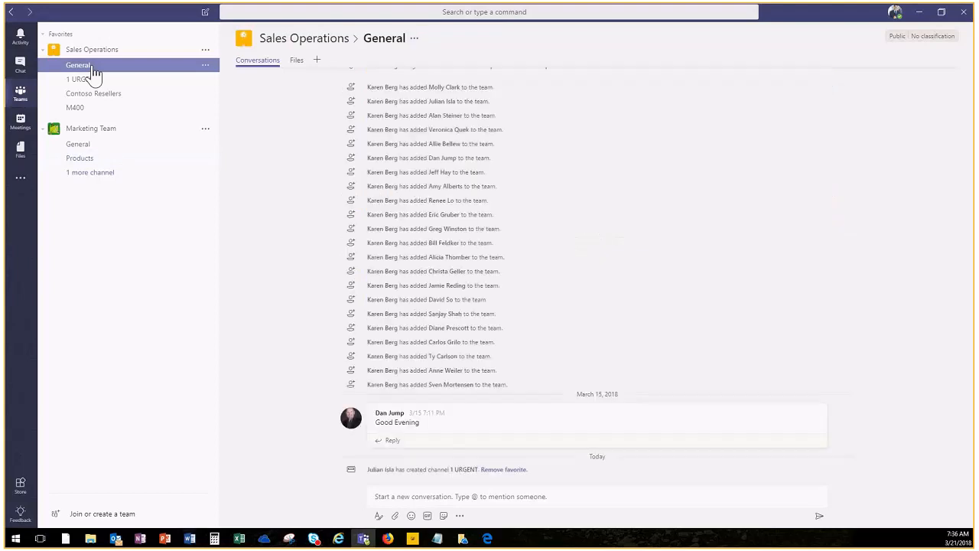
{"action": "left_click", "coordinate": [98, 131]}
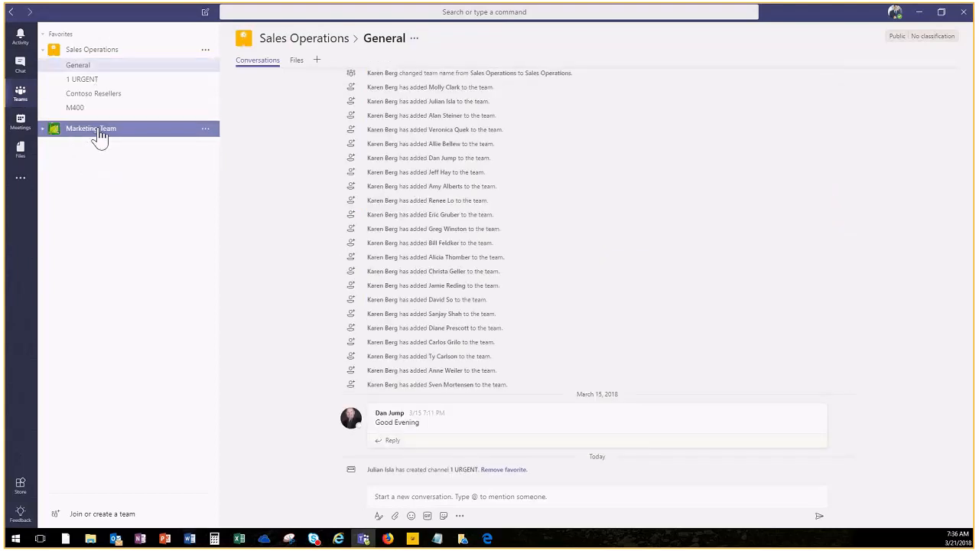
{"action": "left_click", "coordinate": [99, 133]}
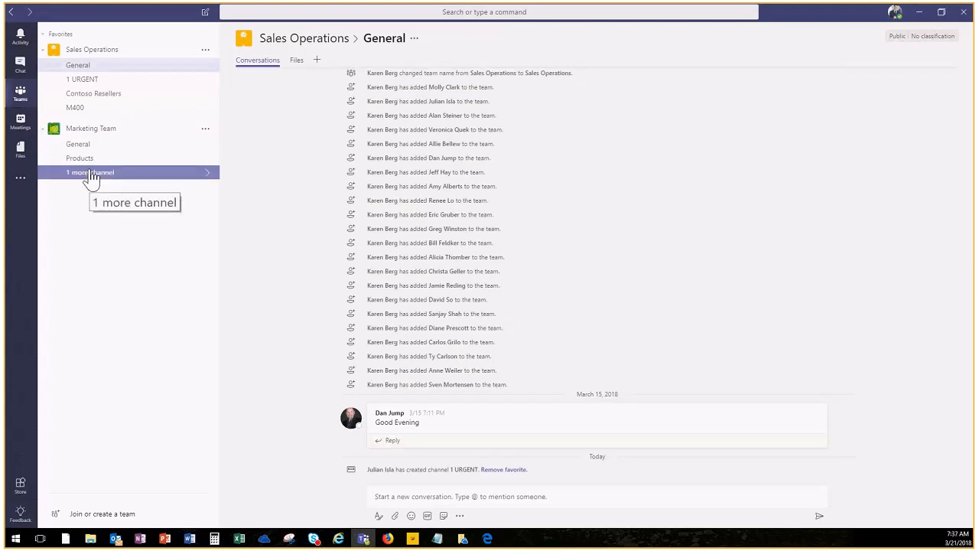
{"action": "left_click", "coordinate": [90, 161]}
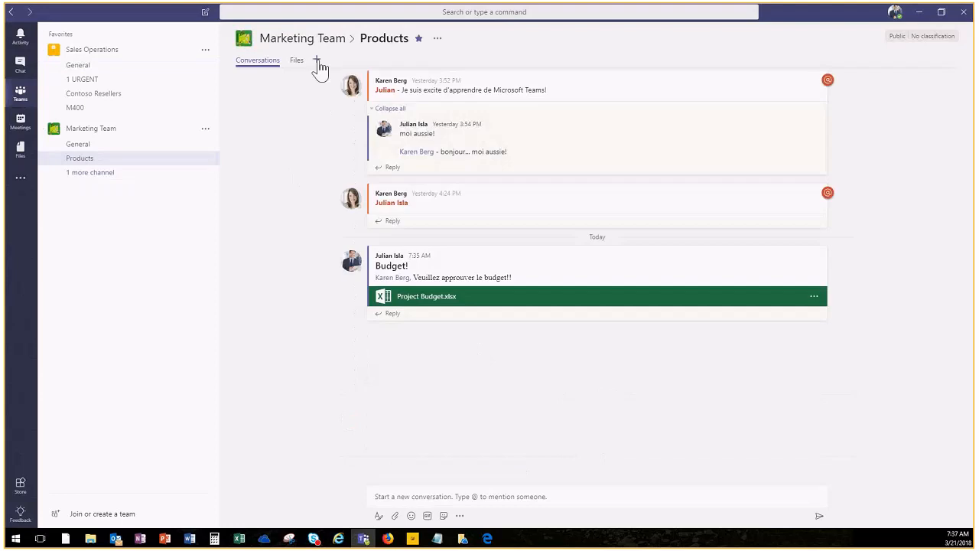
{"action": "left_click", "coordinate": [318, 62]}
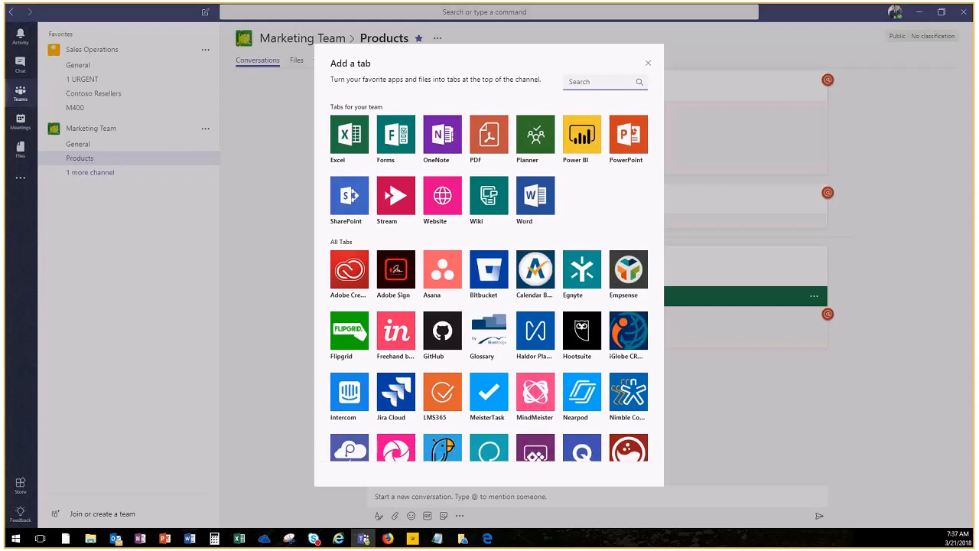
{"action": "left_click", "coordinate": [237, 354]}
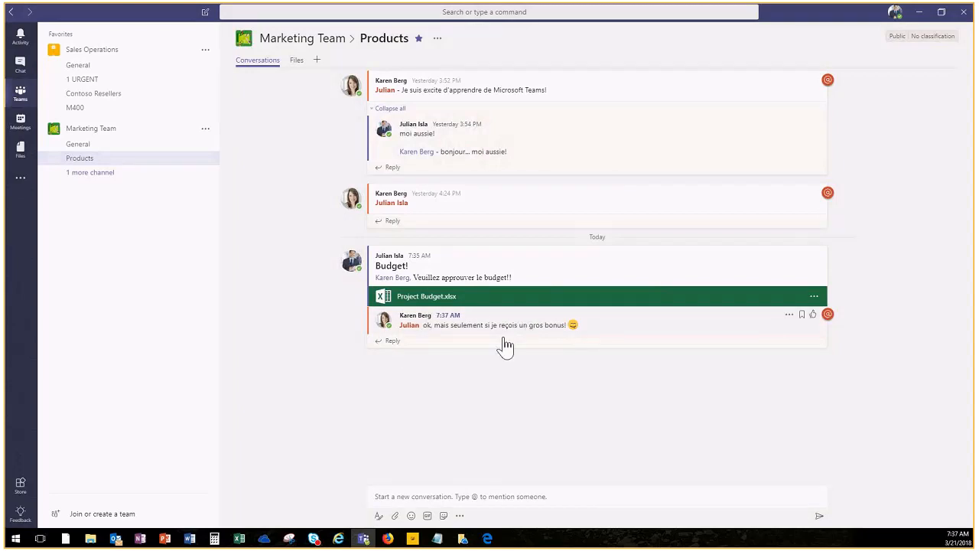
Reply "absolutment!" to the colleague's answer in the "Budget!" conversation
{"action": "left_click", "coordinate": [393, 344]}
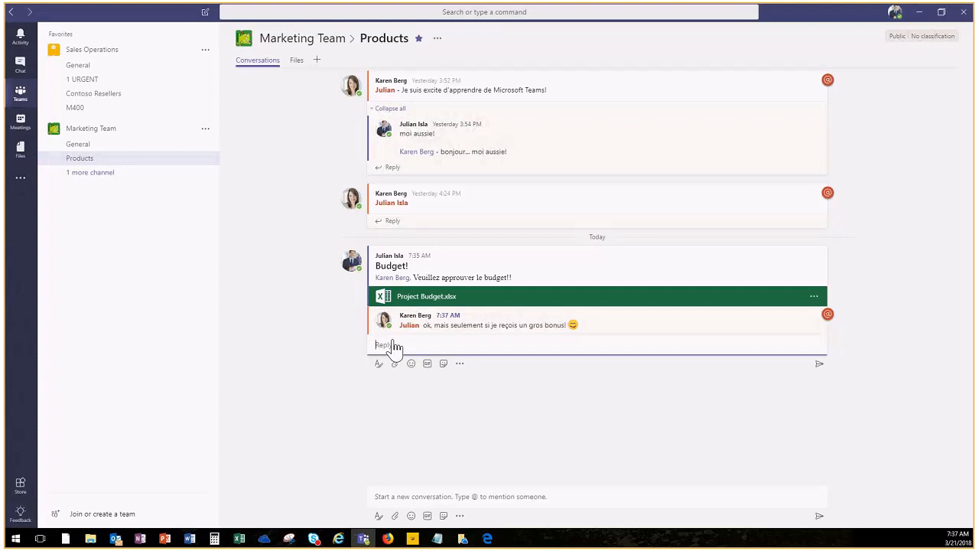
{"action": "type", "text": "absolu"}
{"action": "type", "text": "ment!"}
{"action": "key", "text": "Return"}
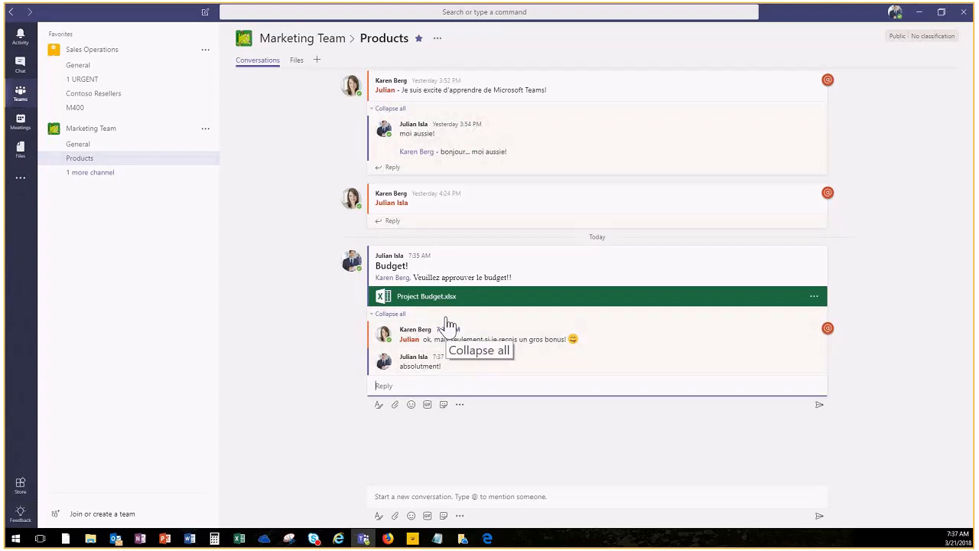
Open the most recent Products mention from the activity feed
{"action": "key", "text": "alt+Tab"}
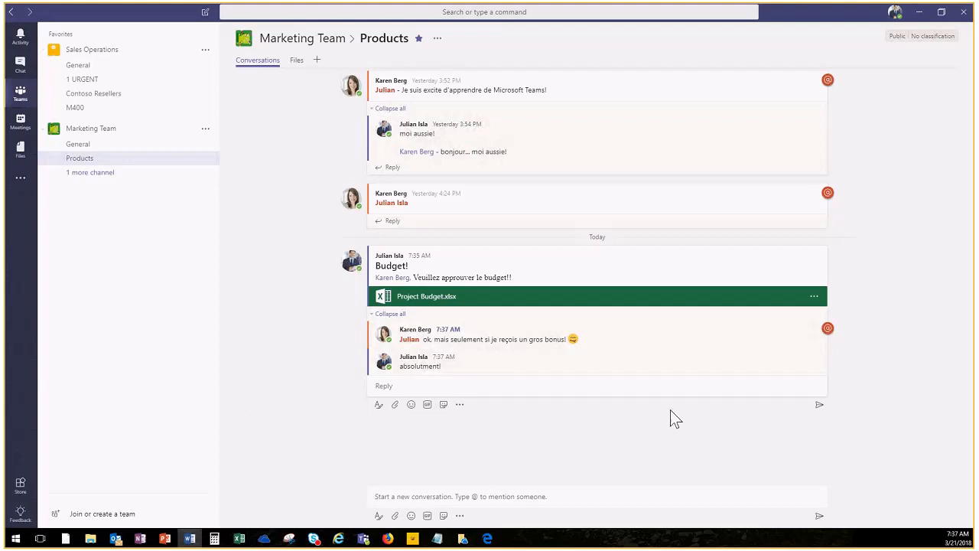
{"action": "left_click", "coordinate": [21, 37]}
{"action": "left_click", "coordinate": [100, 64]}
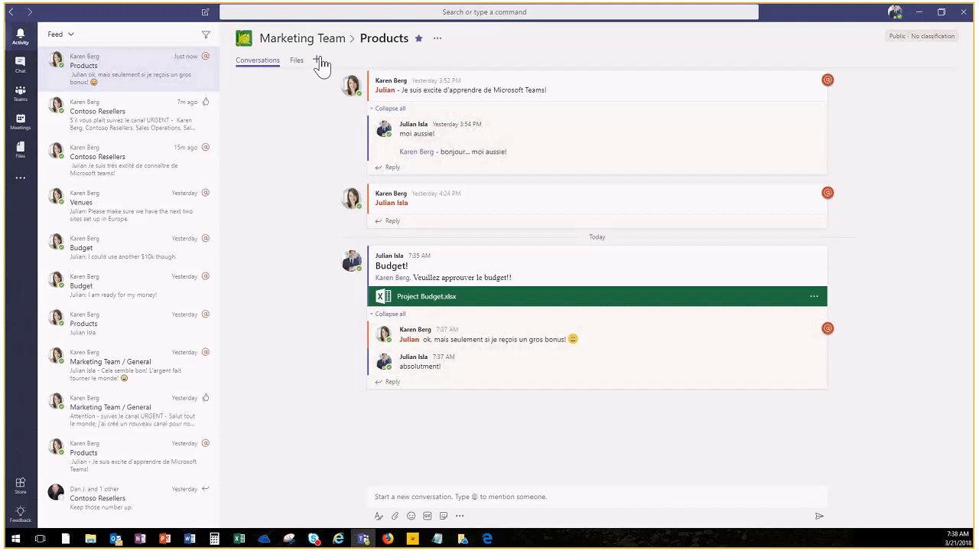
Examine the team and third-party apps that can be added as tabs to the Products channel
{"action": "left_click", "coordinate": [318, 61]}
{"action": "scroll", "coordinate": [552, 175], "scroll_direction": "down", "scroll_amount": 2}
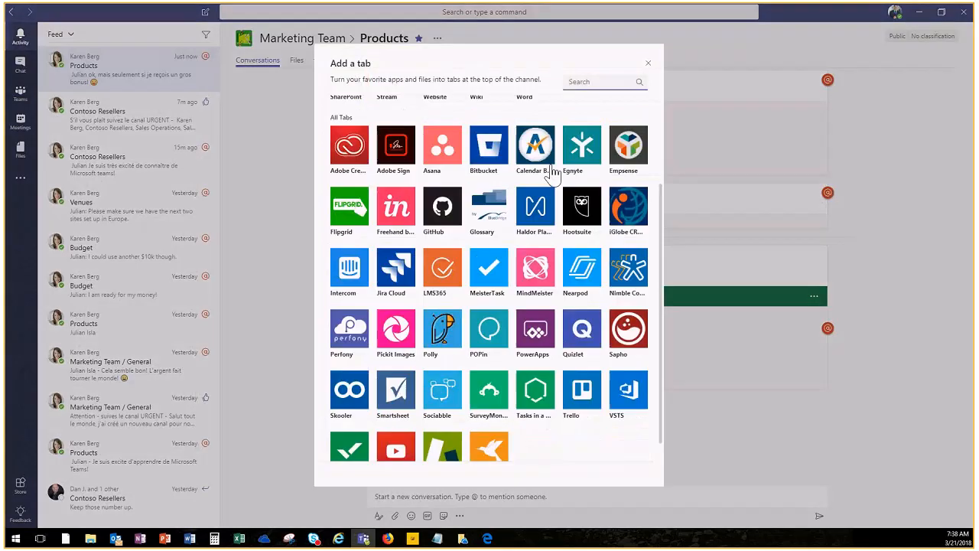
{"action": "scroll", "coordinate": [552, 175], "scroll_direction": "up", "scroll_amount": 2}
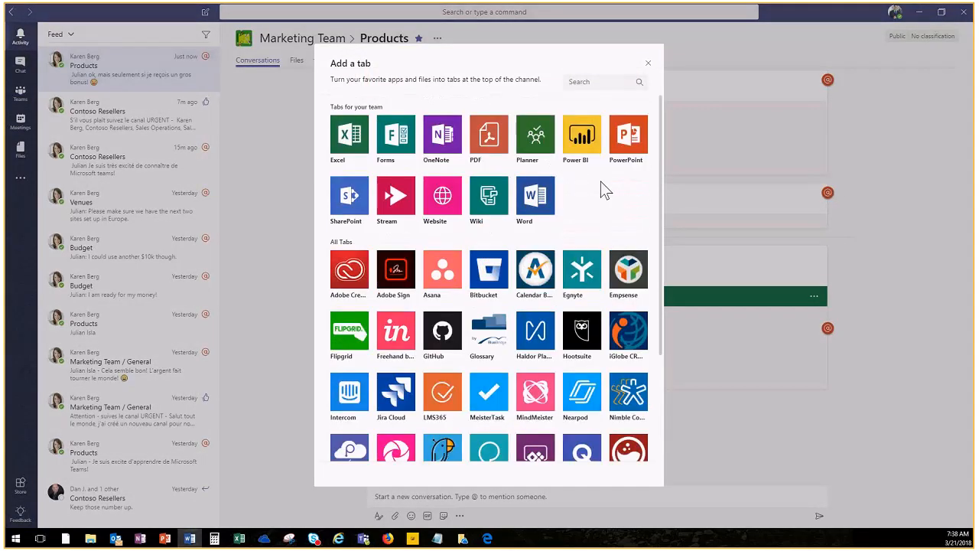
Add a Planner tab to the Products channel with a new plan named "Liste de tâches de projet"
{"action": "scroll", "coordinate": [592, 174], "scroll_direction": "down", "scroll_amount": 3}
{"action": "scroll", "coordinate": [590, 184], "scroll_direction": "up", "scroll_amount": 3}
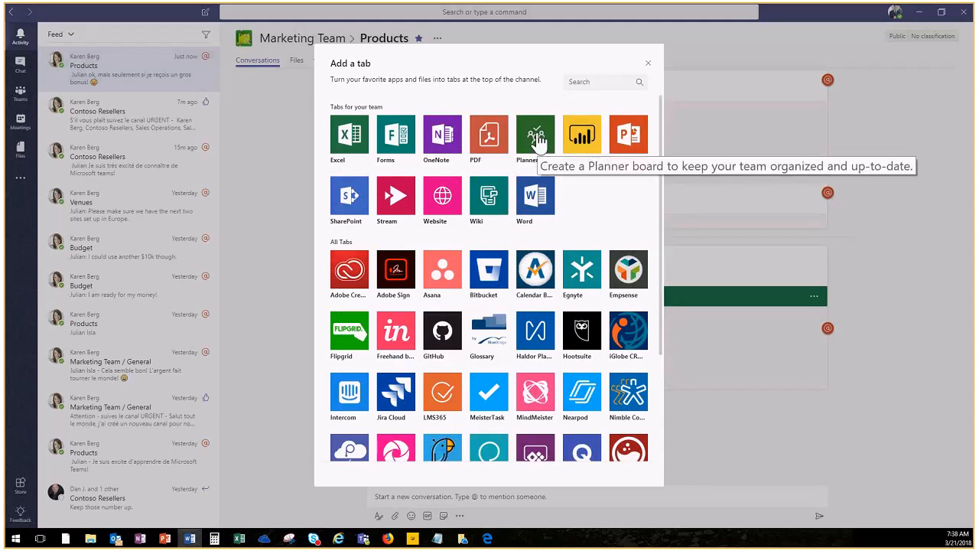
{"action": "scroll", "coordinate": [533, 361], "scroll_direction": "down", "scroll_amount": 3}
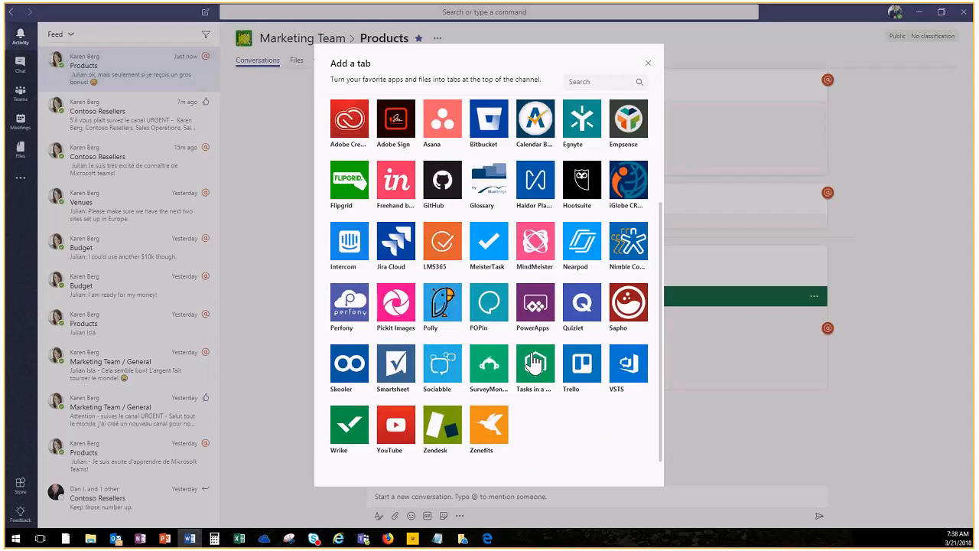
{"action": "scroll", "coordinate": [533, 364], "scroll_direction": "up", "scroll_amount": 3}
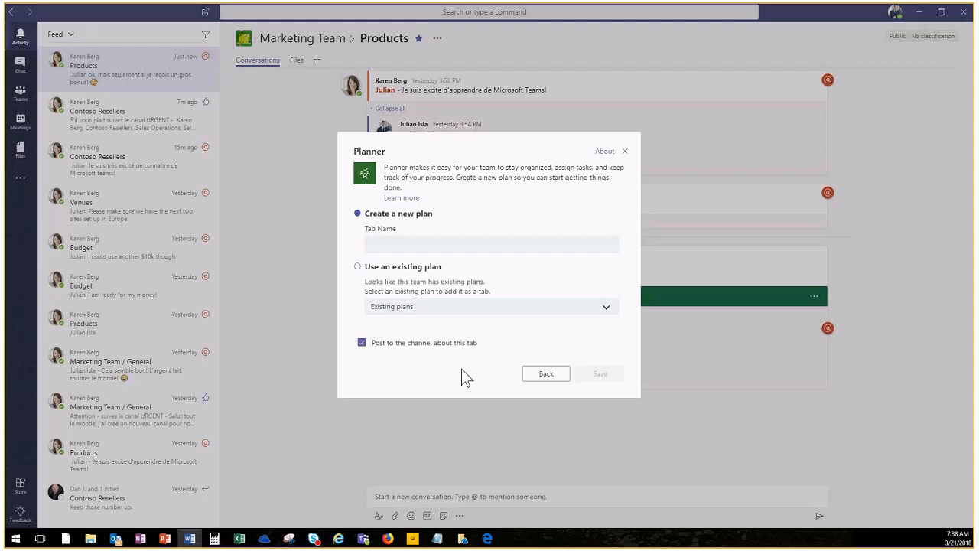
{"action": "left_click", "coordinate": [388, 243]}
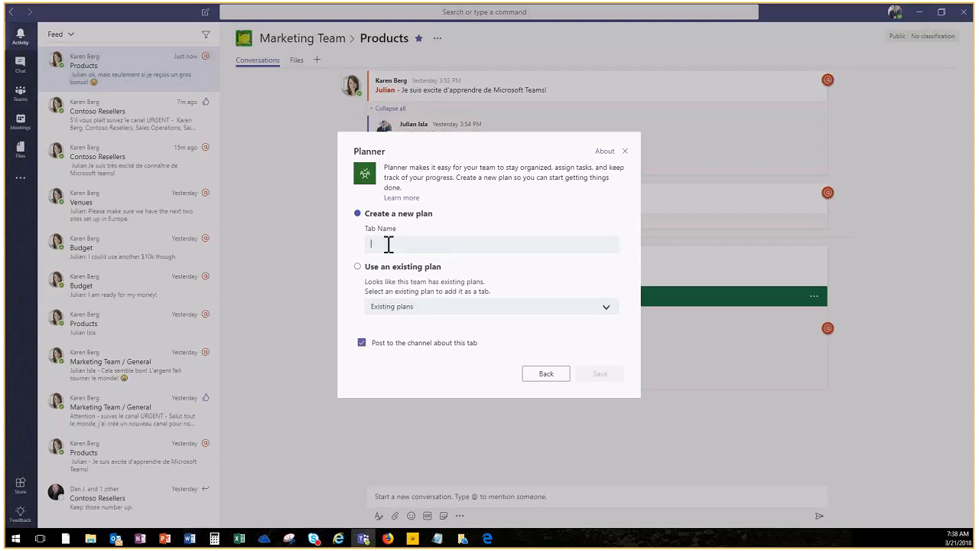
{"action": "type", "text": "Liste de tâches de projet"}
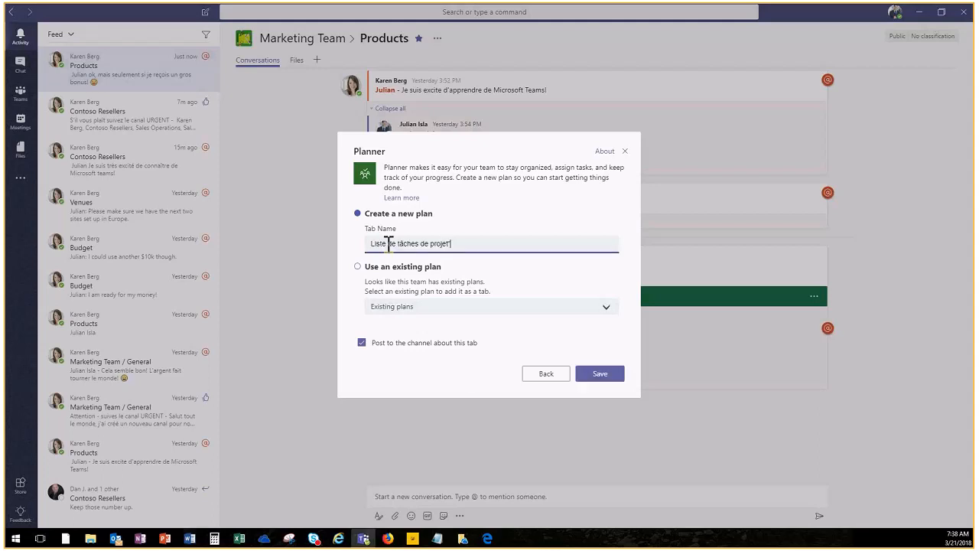
{"action": "left_click", "coordinate": [601, 374]}
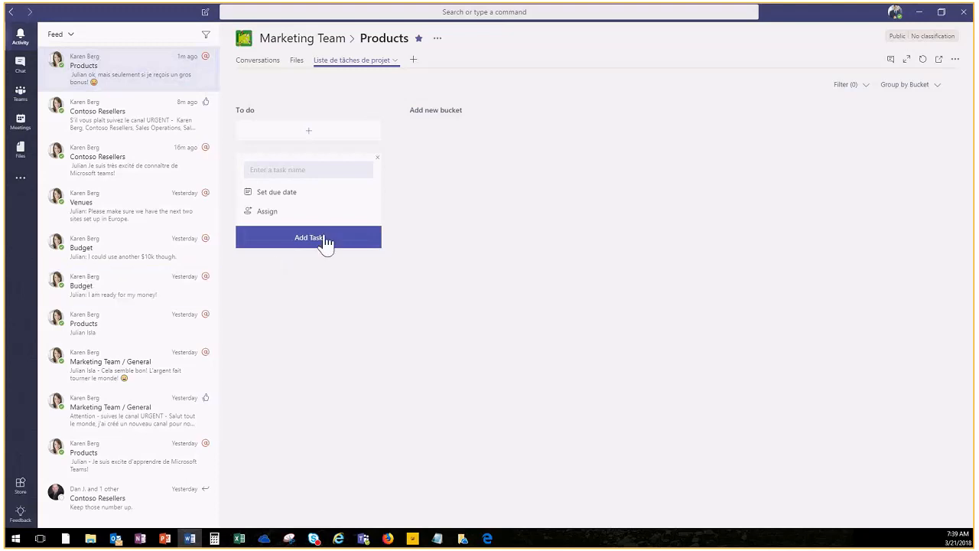
Add the task "Approbation du Budget projet" to the To do bucket, assigned to the colleague who approves the budget
{"action": "left_click", "coordinate": [287, 170]}
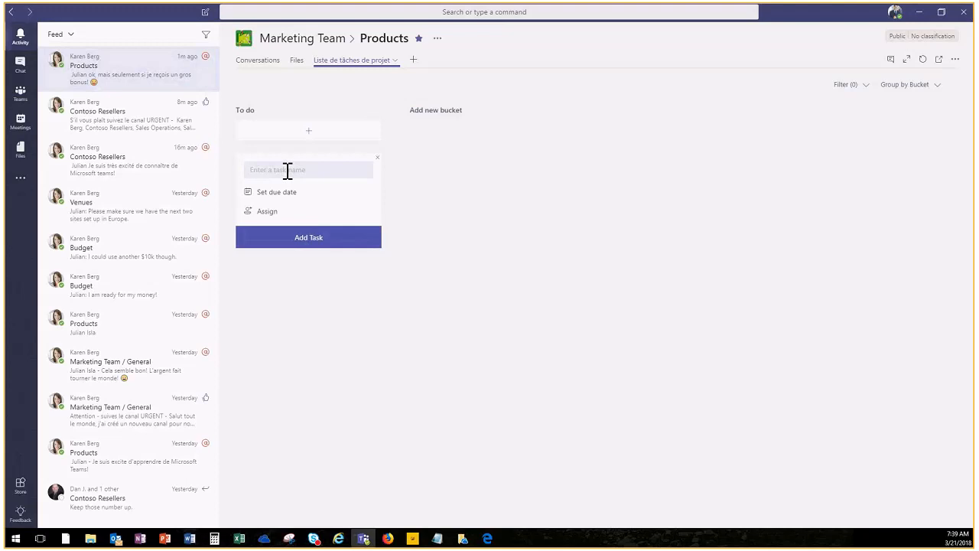
{"action": "type", "text": "Approbation du Budget projet"}
{"action": "left_click", "coordinate": [273, 214]}
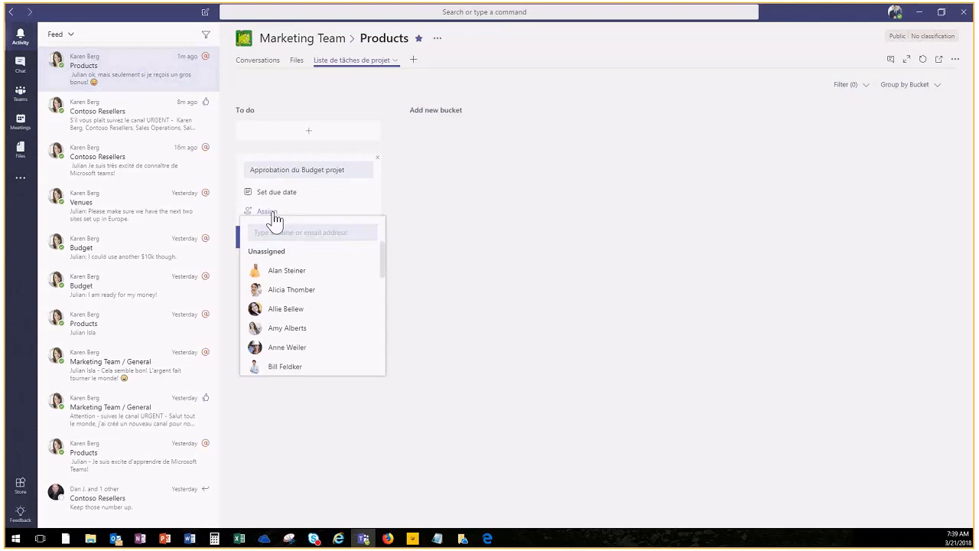
{"action": "type", "text": "ka"}
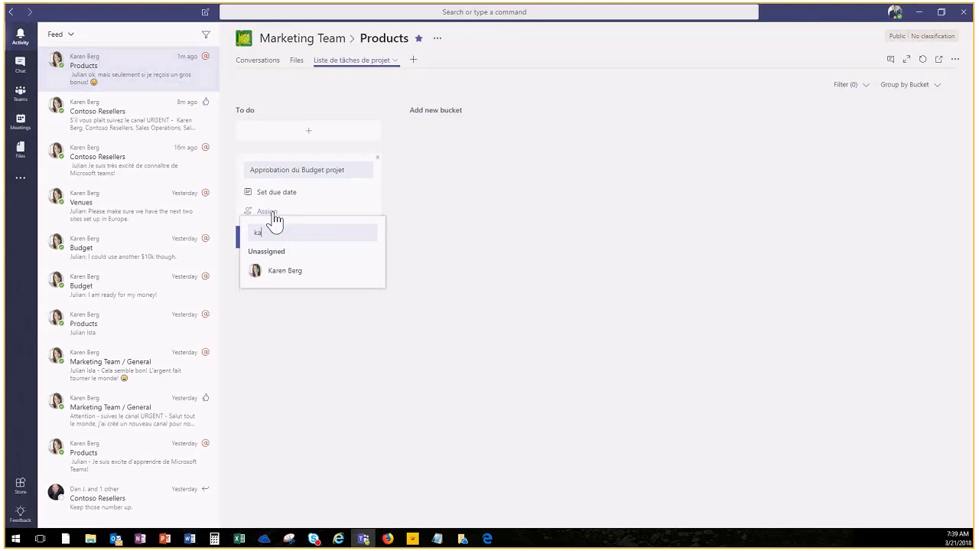
{"action": "left_click", "coordinate": [282, 271]}
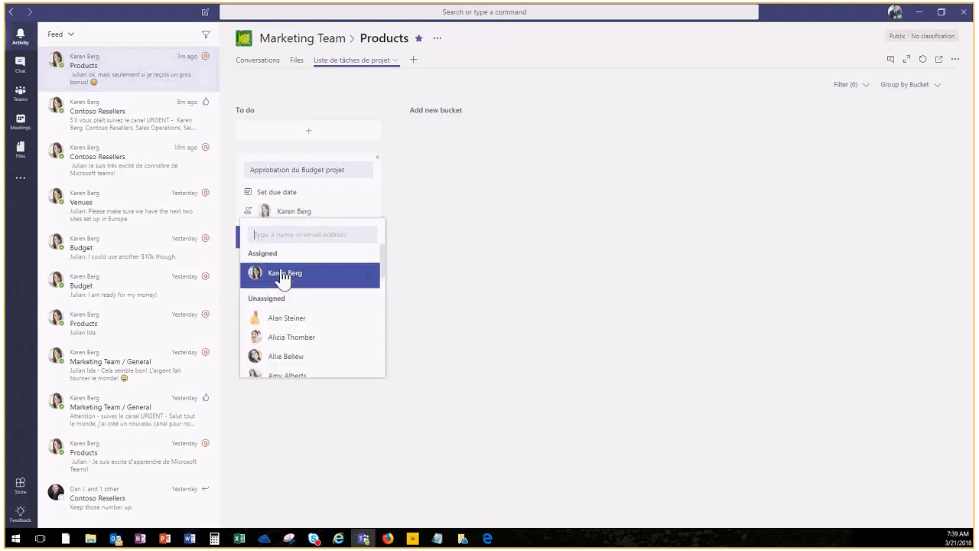
{"action": "left_click", "coordinate": [342, 216]}
{"action": "left_click", "coordinate": [313, 243]}
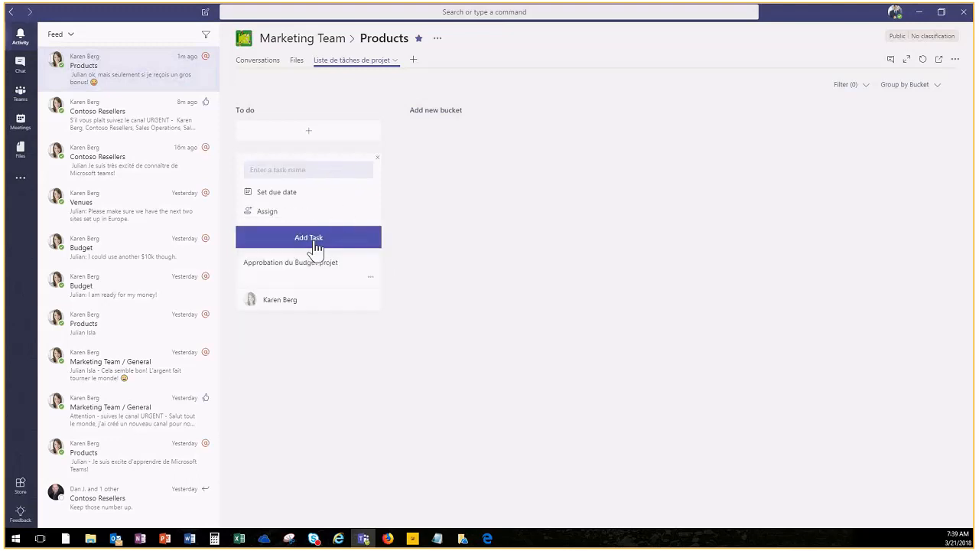
{"action": "left_click", "coordinate": [320, 242]}
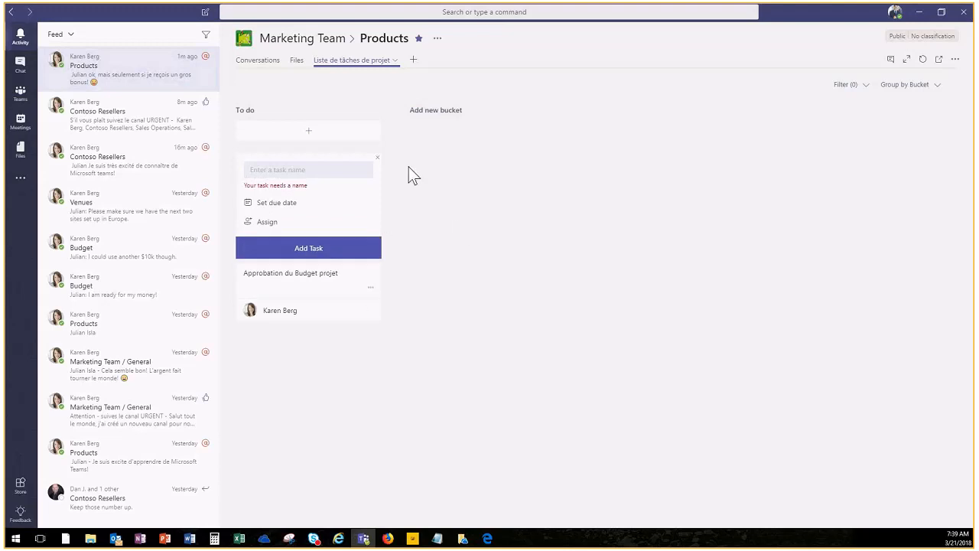
{"action": "left_click", "coordinate": [376, 158]}
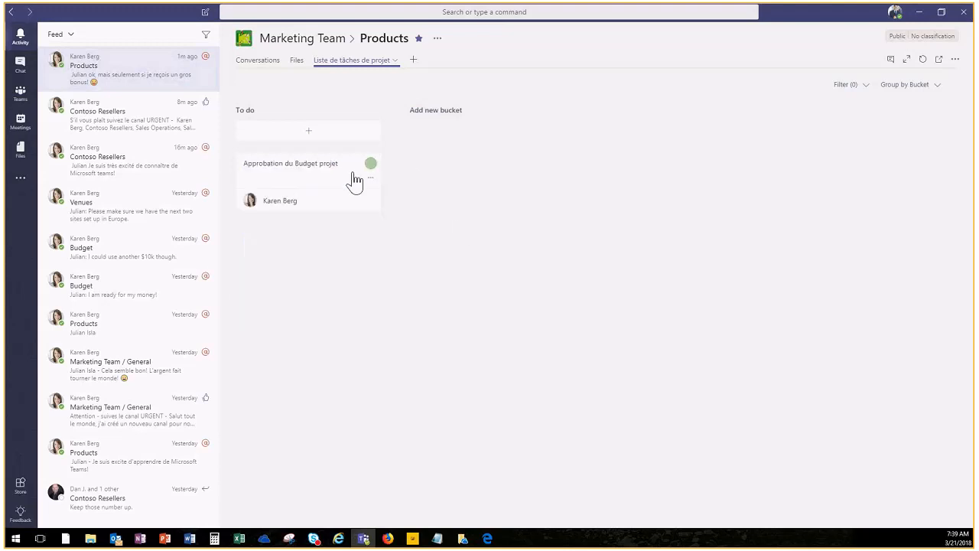
Create a bucket named "En Progress" and move the "Approbation du Budget projet" task into it
{"action": "key", "text": "alt+Tab"}
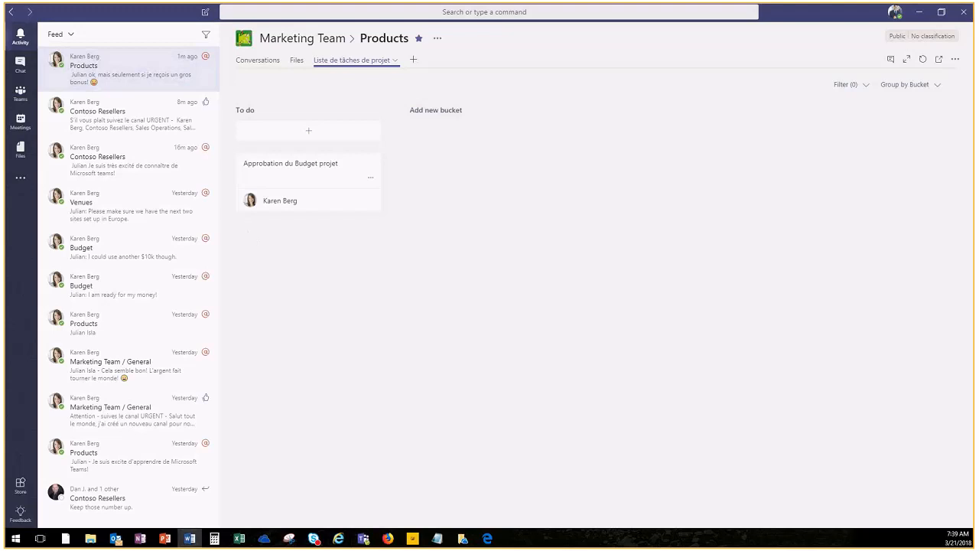
{"action": "left_click", "coordinate": [430, 109]}
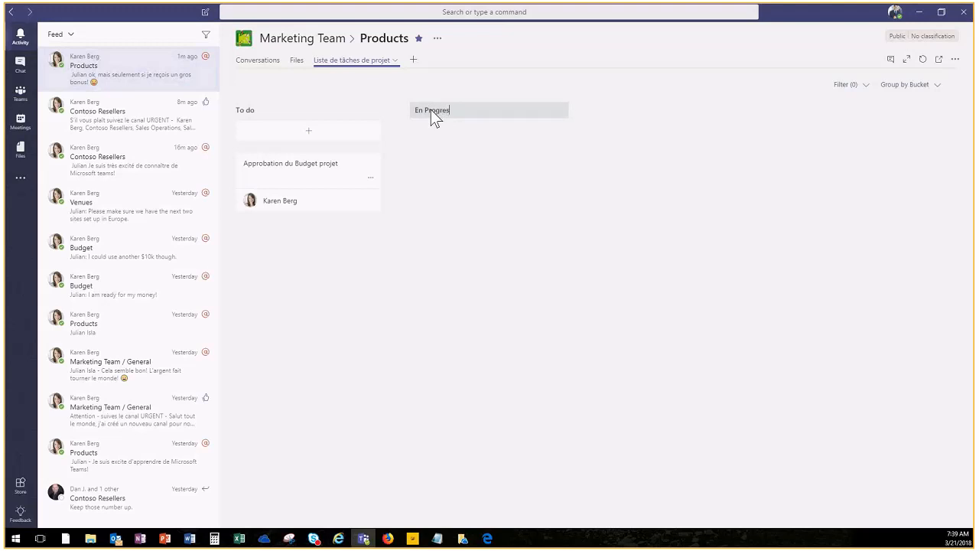
{"action": "key", "text": "Return"}
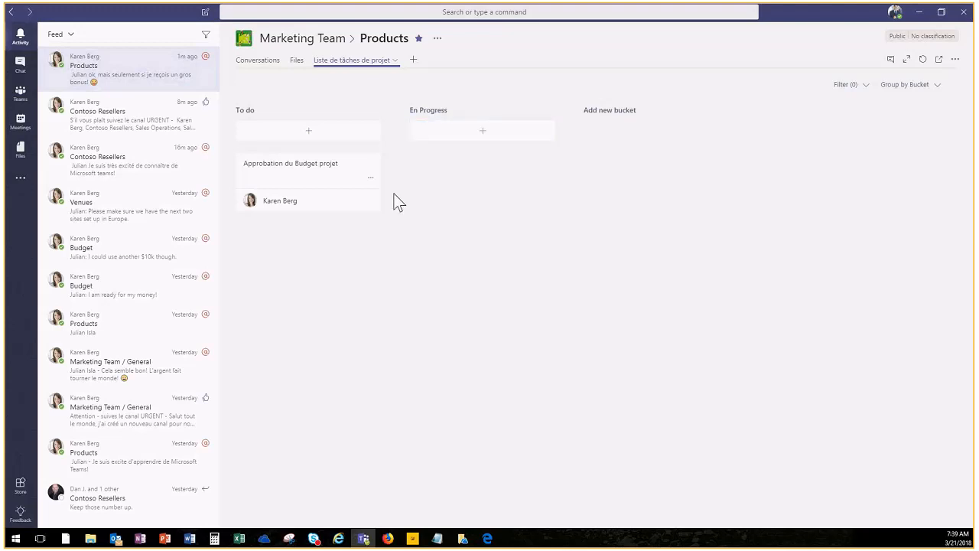
{"action": "left_click_drag", "start_coordinate": [277, 204], "coordinate": [453, 142]}
{"action": "left_click_drag", "start_coordinate": [273, 209], "coordinate": [471, 224]}
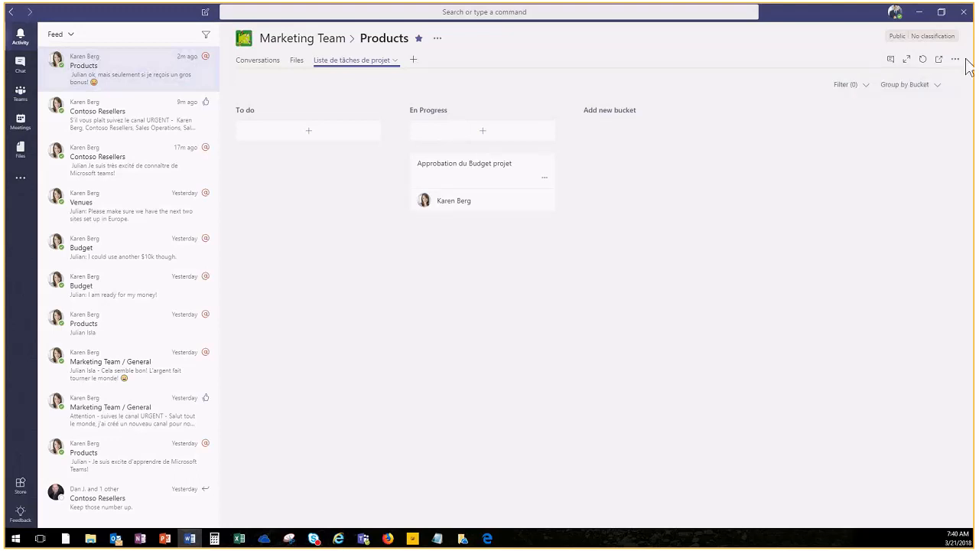
Show the conversation beside the "Liste de tâches de projet" plan and start a reply that mentions the Products channel
{"action": "left_click", "coordinate": [890, 61]}
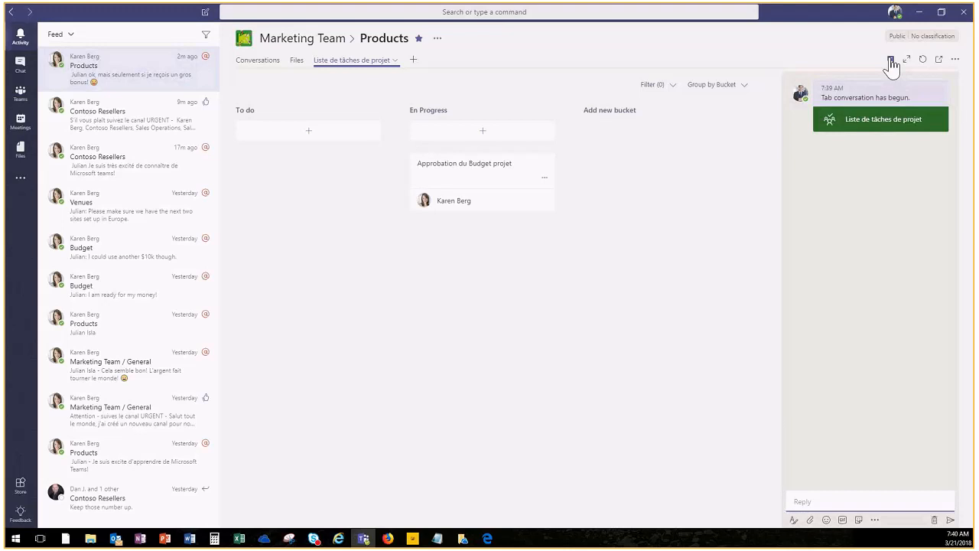
{"action": "key", "text": "alt+Tab"}
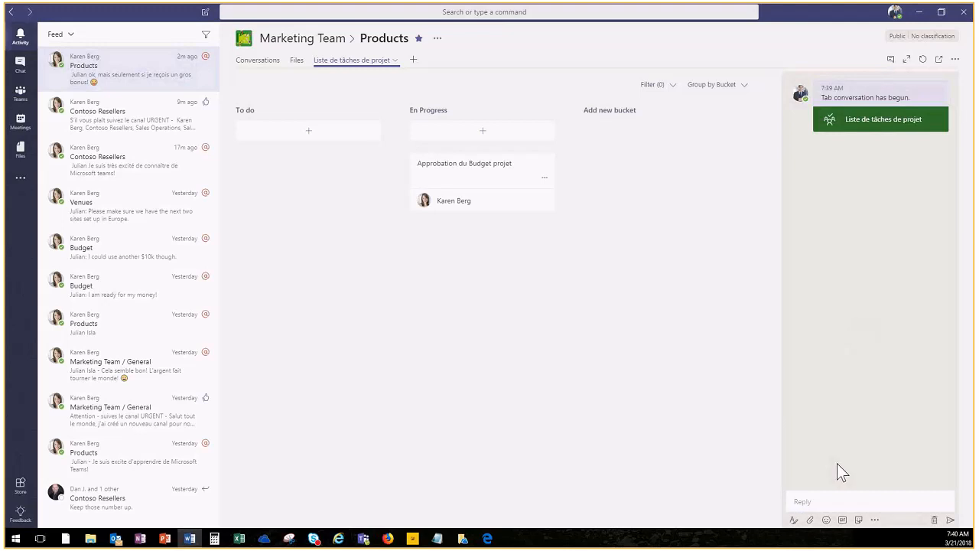
{"action": "left_click", "coordinate": [821, 502]}
{"action": "left_click", "coordinate": [821, 502]}
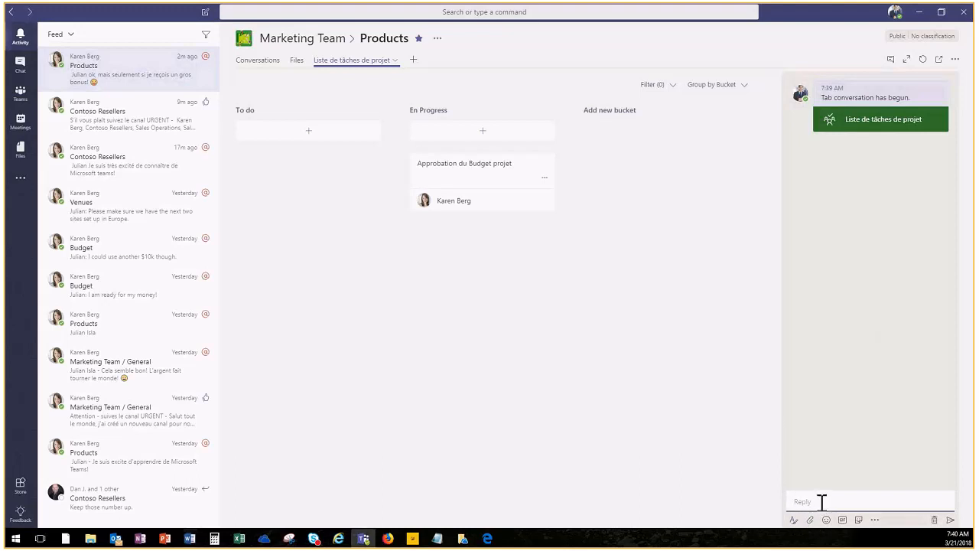
{"action": "type", "text": "@"}
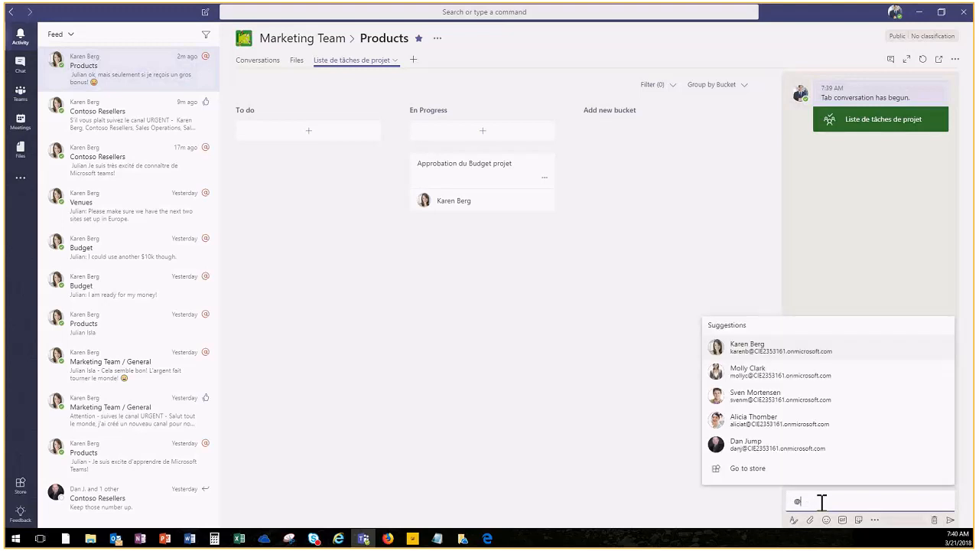
{"action": "type", "text": "p"}
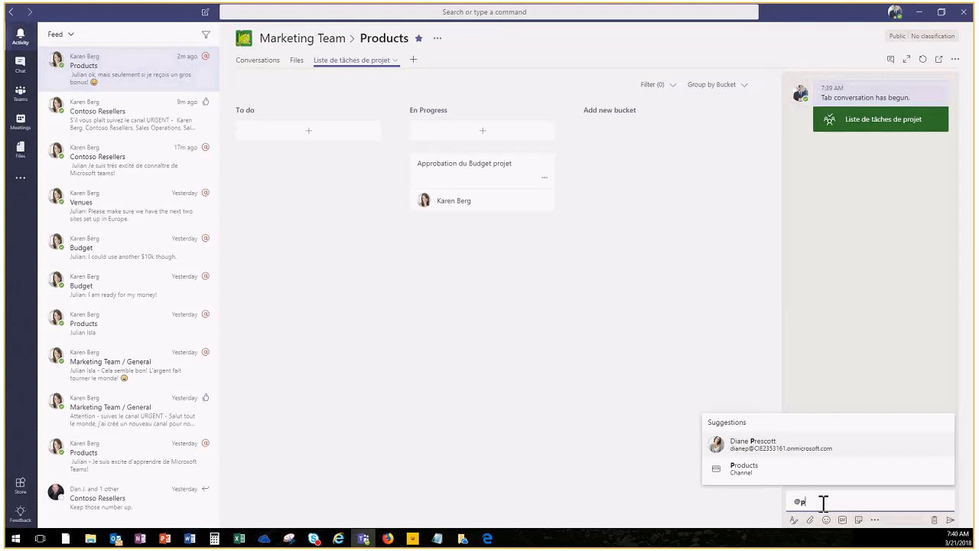
{"action": "left_click", "coordinate": [744, 472]}
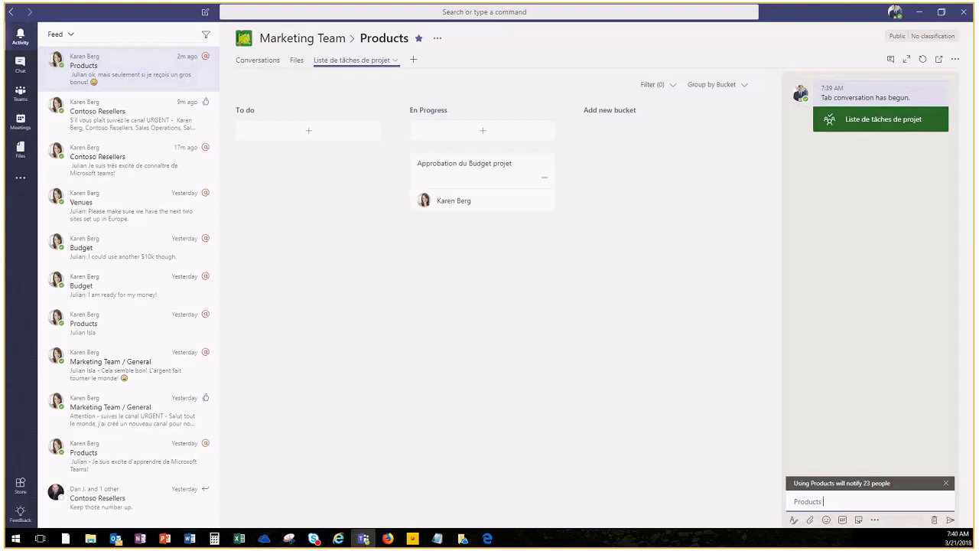
Complete the reply with "Aussitôt que [colleague's first name] approuve, s'il vous plaît commentaire." and send it
{"action": "left_click", "coordinate": [190, 537]}
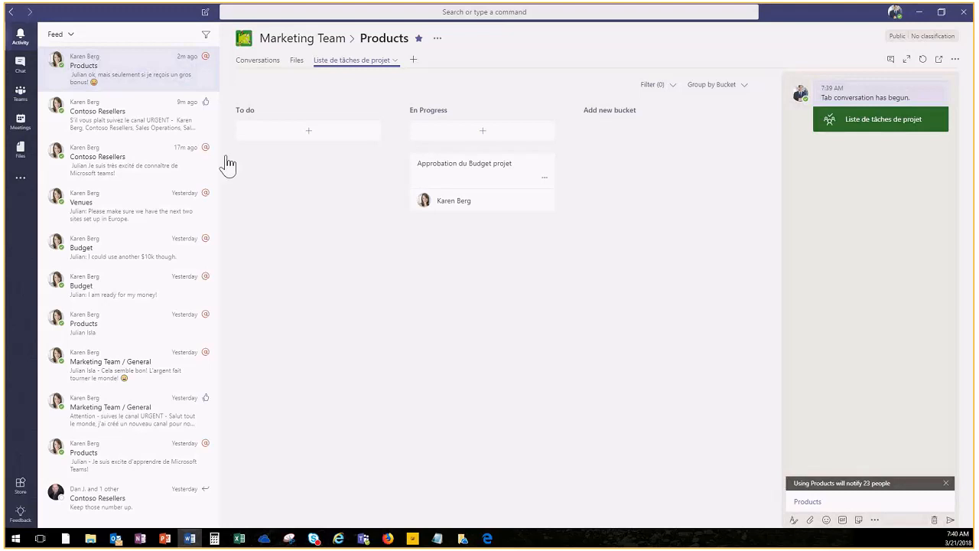
{"action": "left_click", "coordinate": [839, 500]}
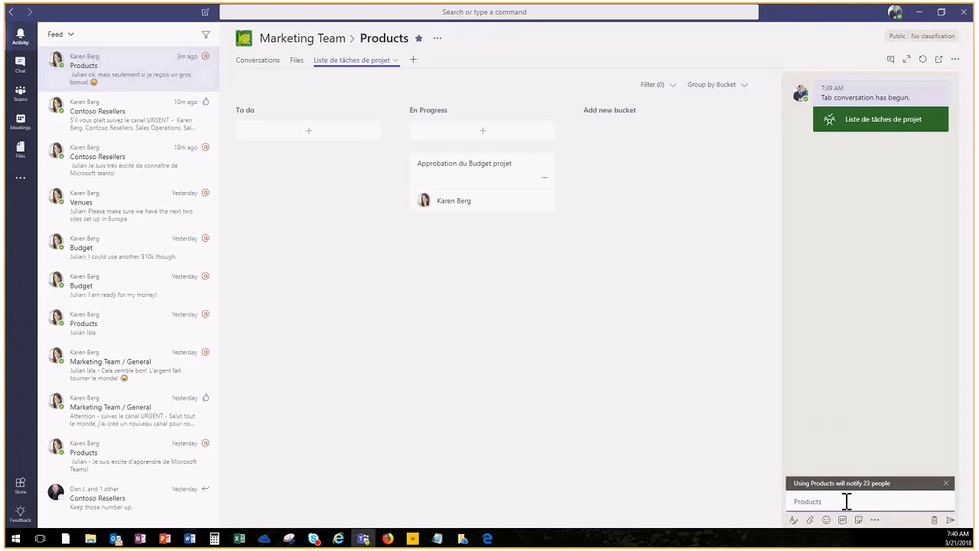
{"action": "type", "text": "Aussitôt que Karen approuve, s’il vous plaît commentaire."}
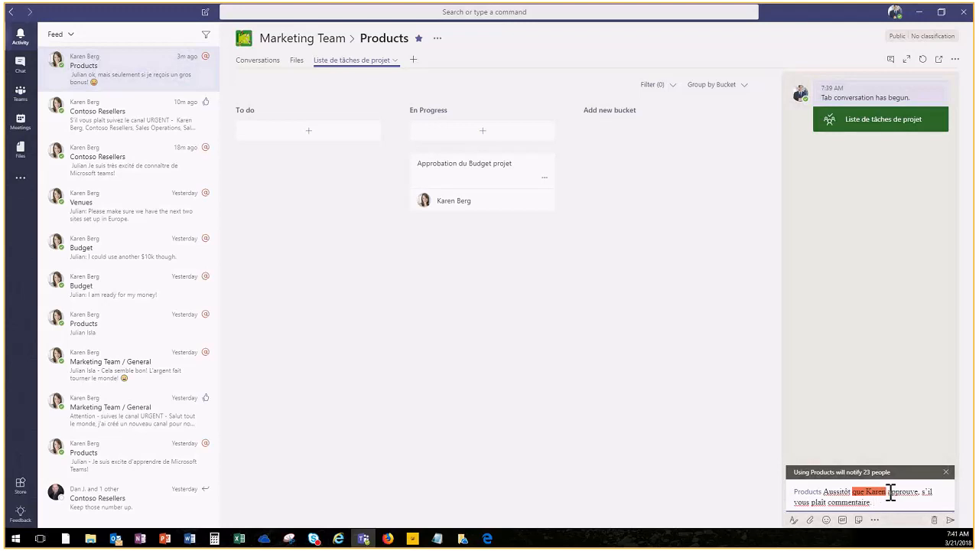
{"action": "left_click", "coordinate": [950, 520]}
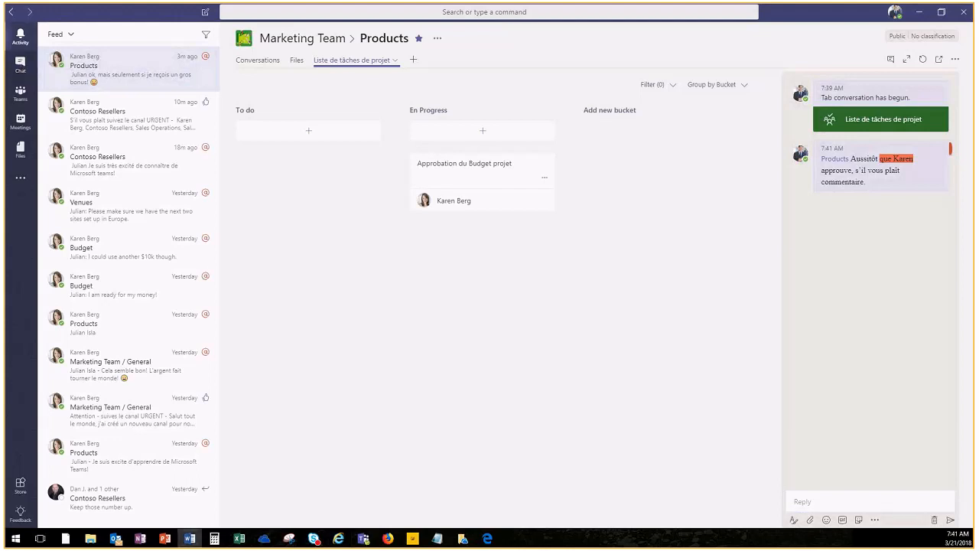
View the recent chats, then return to the Products channel's conversations to see the tab conversation posted there
{"action": "left_click", "coordinate": [21, 70]}
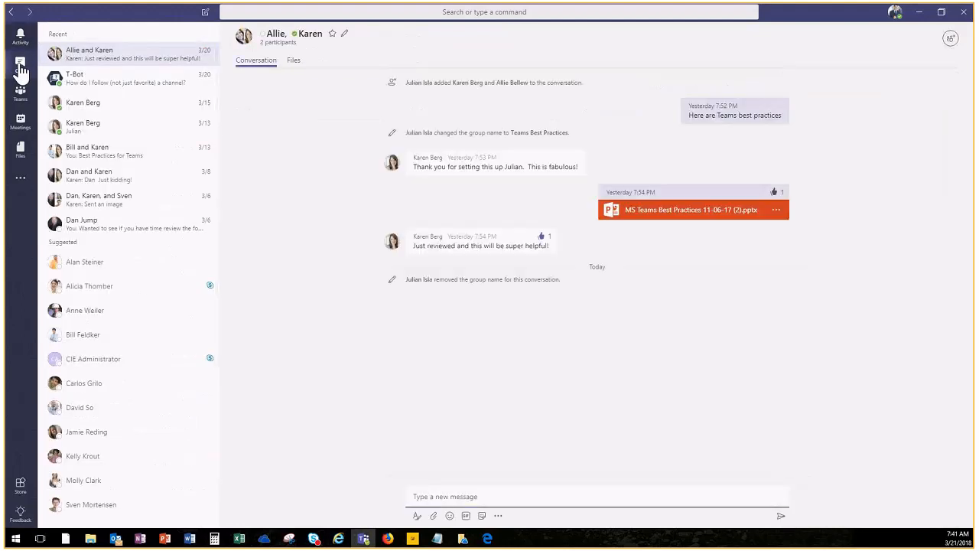
{"action": "left_click", "coordinate": [23, 96]}
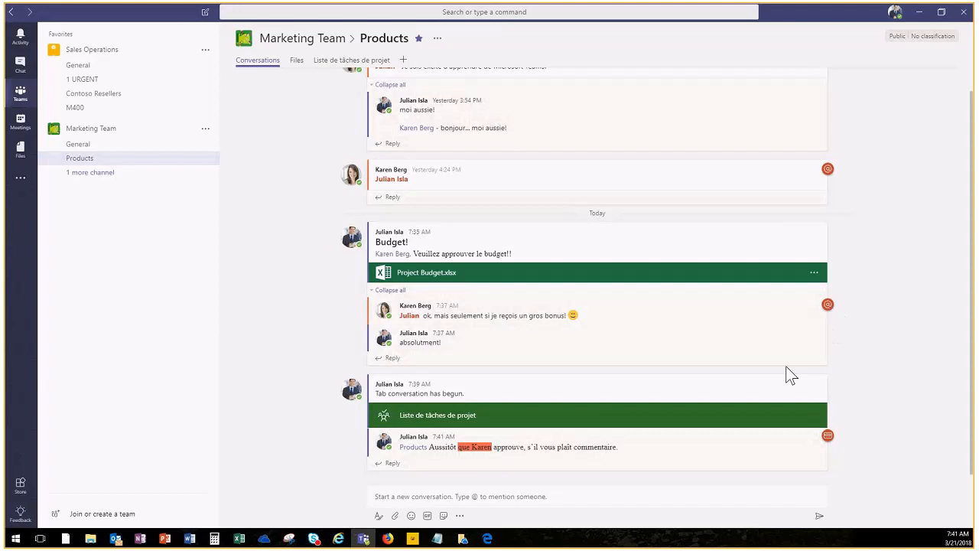
{"action": "key", "text": "alt+Tab"}
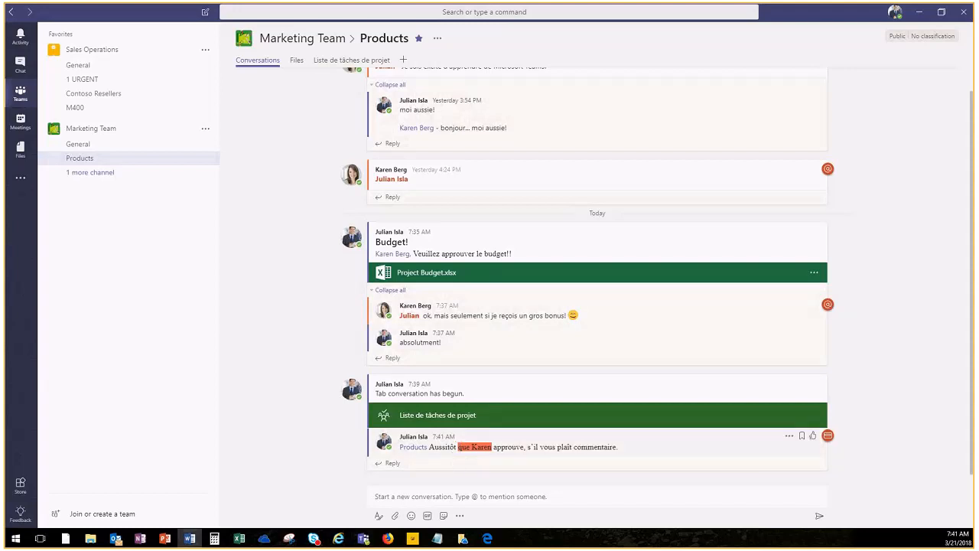
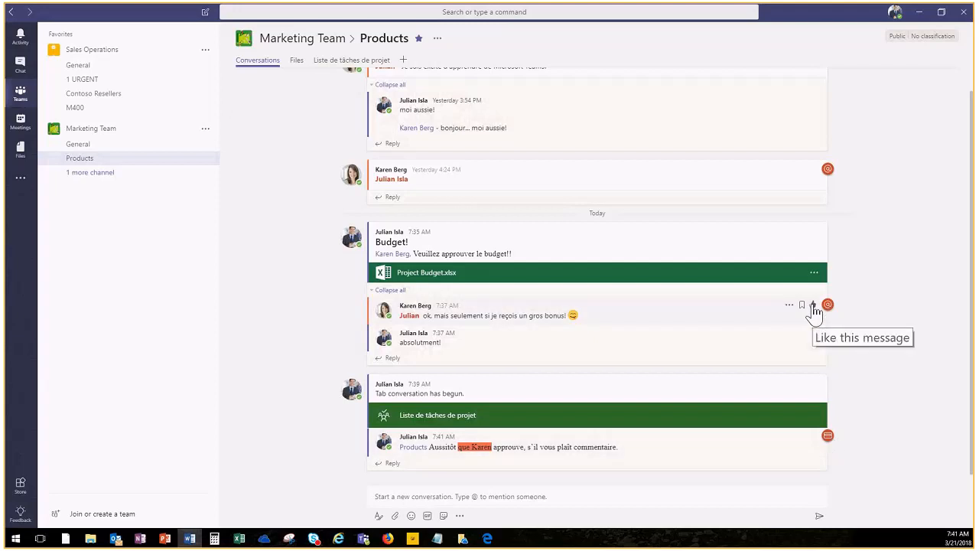
Like the colleague's bonus reply in the "Budget!" conversation and save the "Tab conversation has begun." message
{"action": "left_click", "coordinate": [812, 305]}
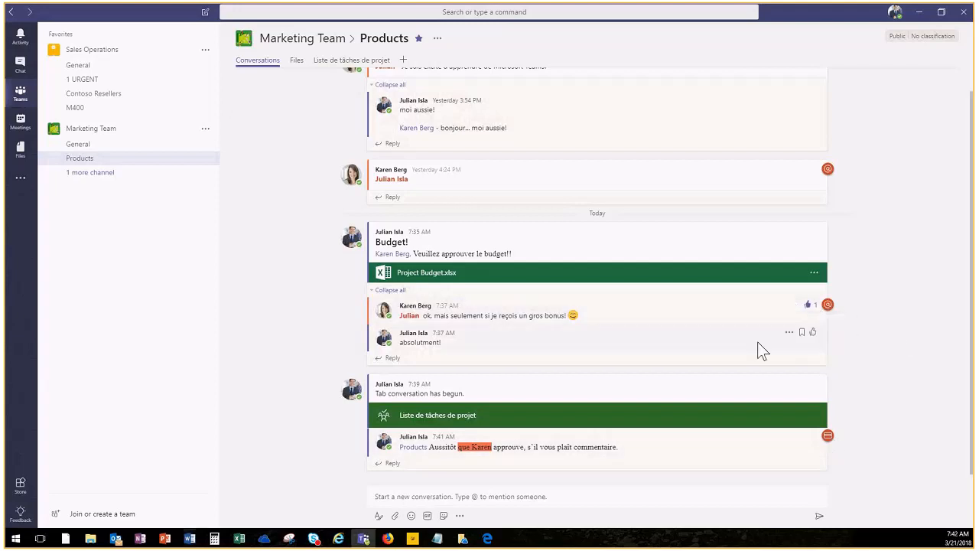
{"action": "mouse_move", "coordinate": [808, 313]}
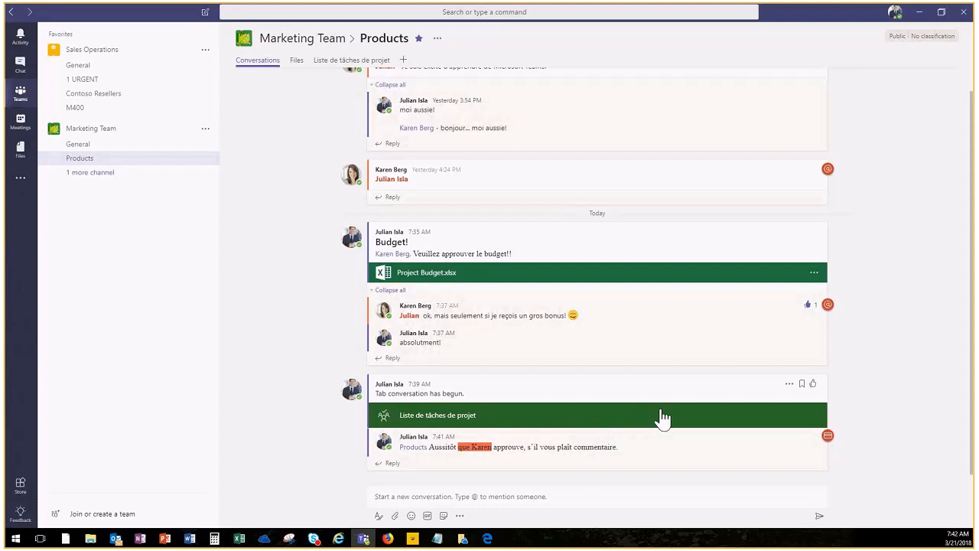
{"action": "left_click", "coordinate": [802, 387]}
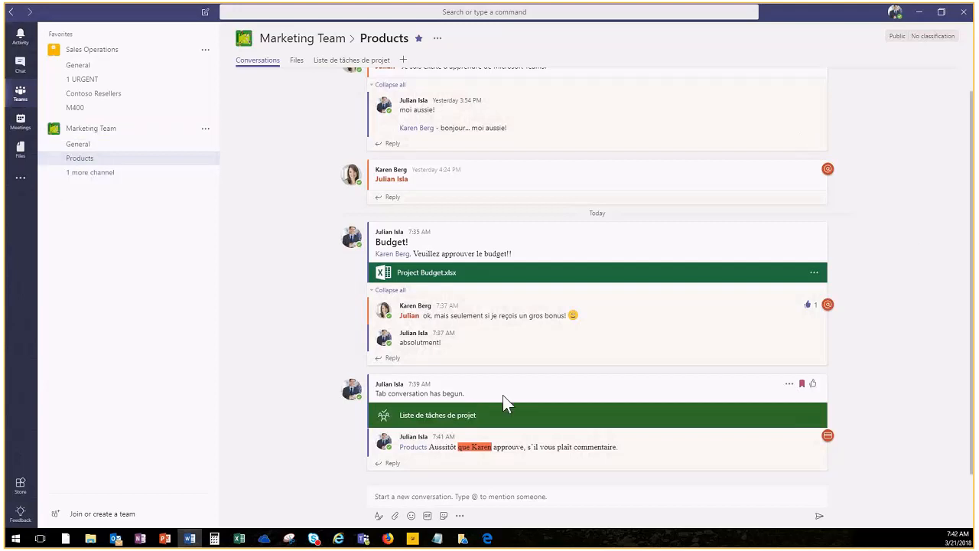
Look over the Products channel's options and the account's list of saved messages, and return to the Products channel in the teams list
{"action": "left_click", "coordinate": [437, 39]}
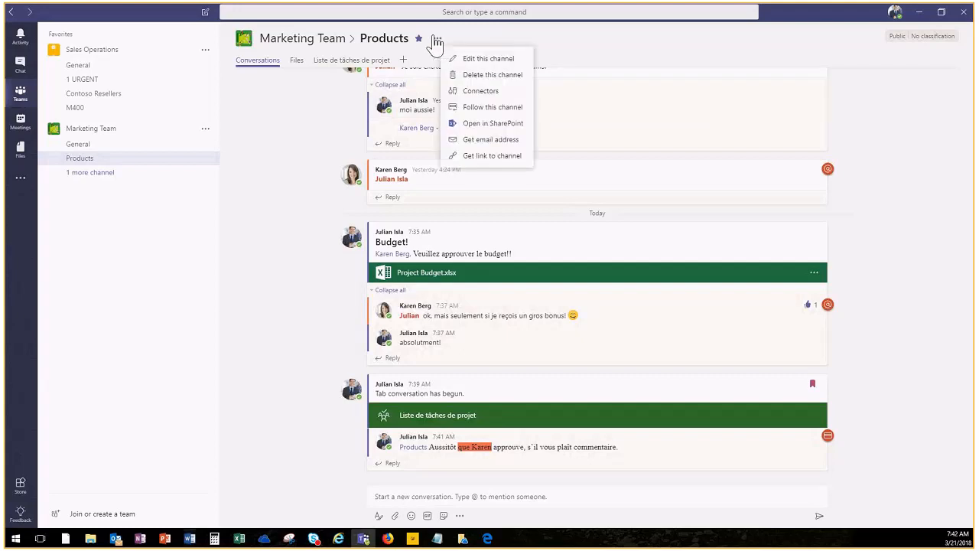
{"action": "left_click", "coordinate": [826, 58]}
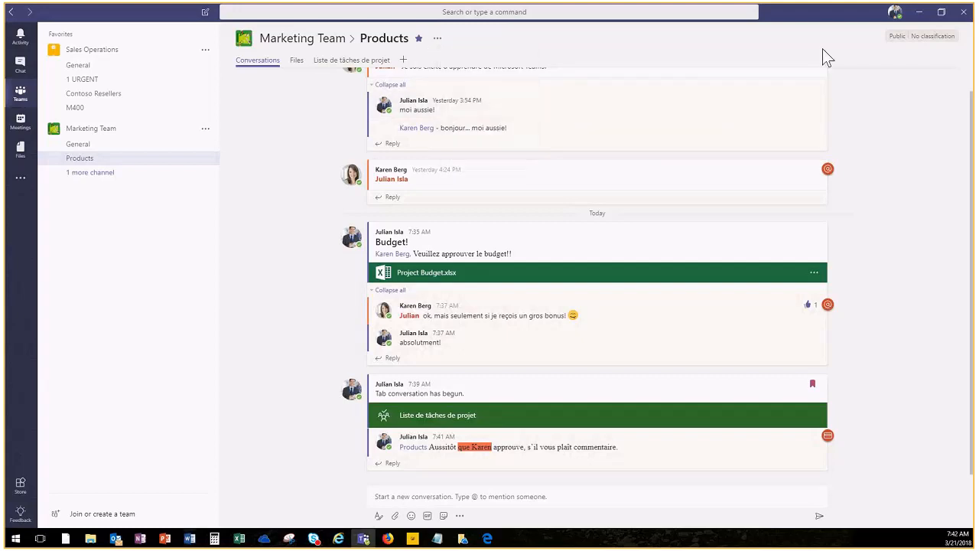
{"action": "left_click", "coordinate": [894, 15]}
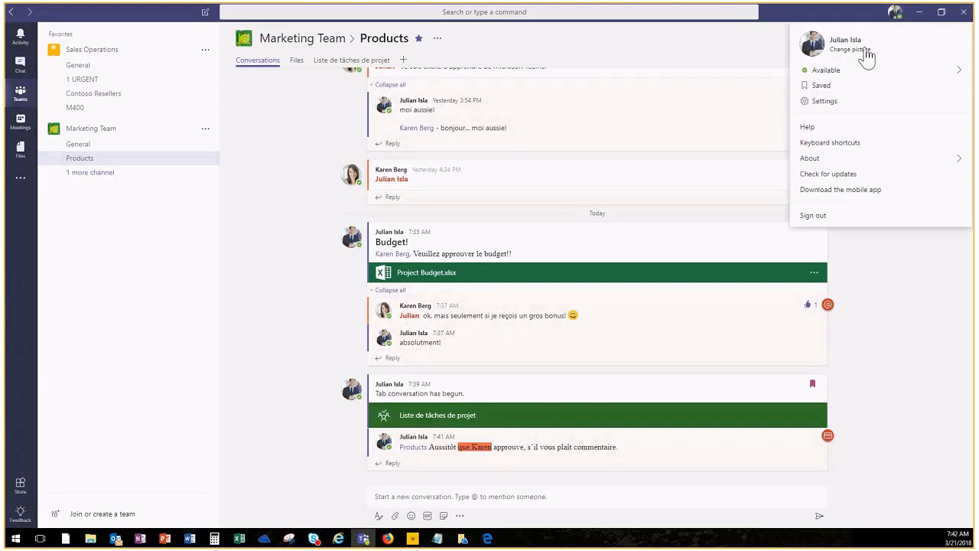
{"action": "left_click", "coordinate": [824, 88]}
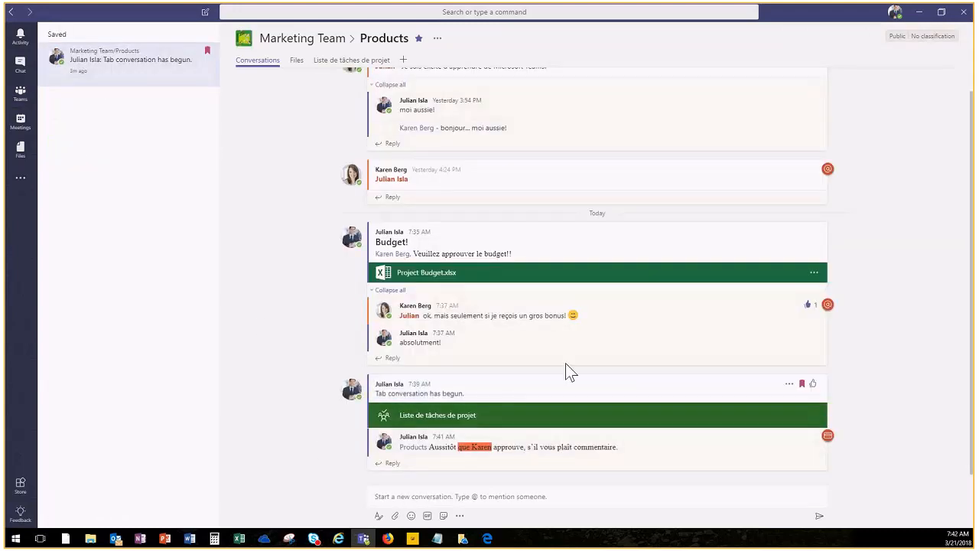
{"action": "left_click", "coordinate": [178, 76]}
{"action": "left_click", "coordinate": [895, 13]}
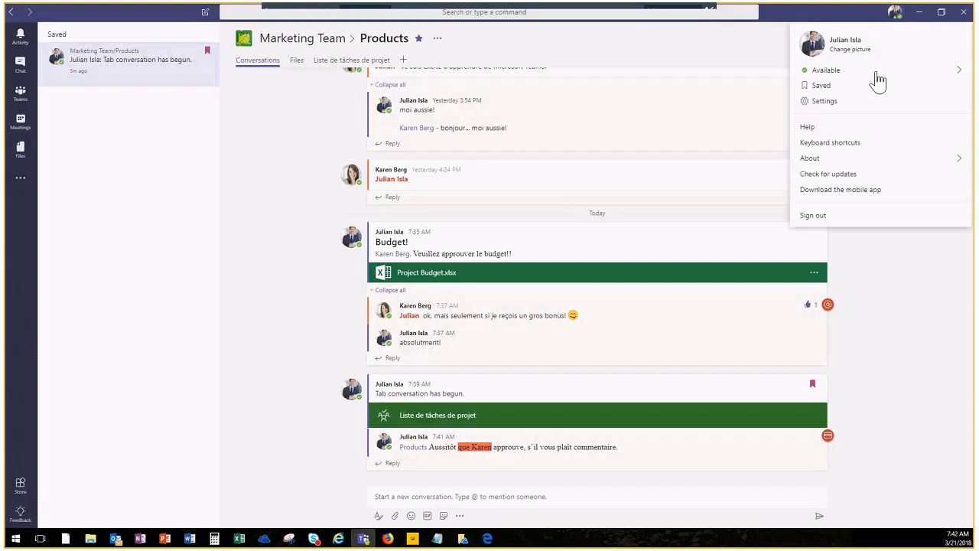
{"action": "left_click", "coordinate": [289, 237]}
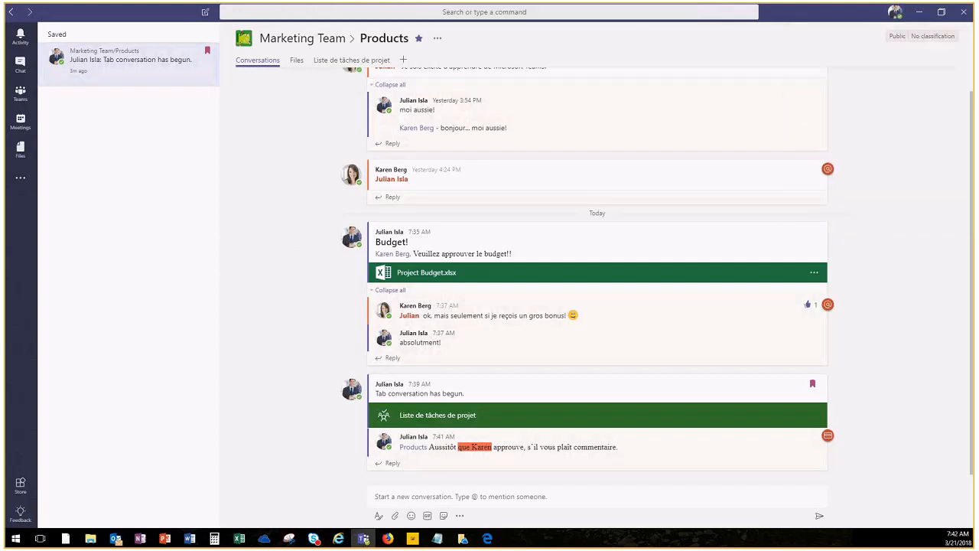
{"action": "key", "text": "alt+Tab"}
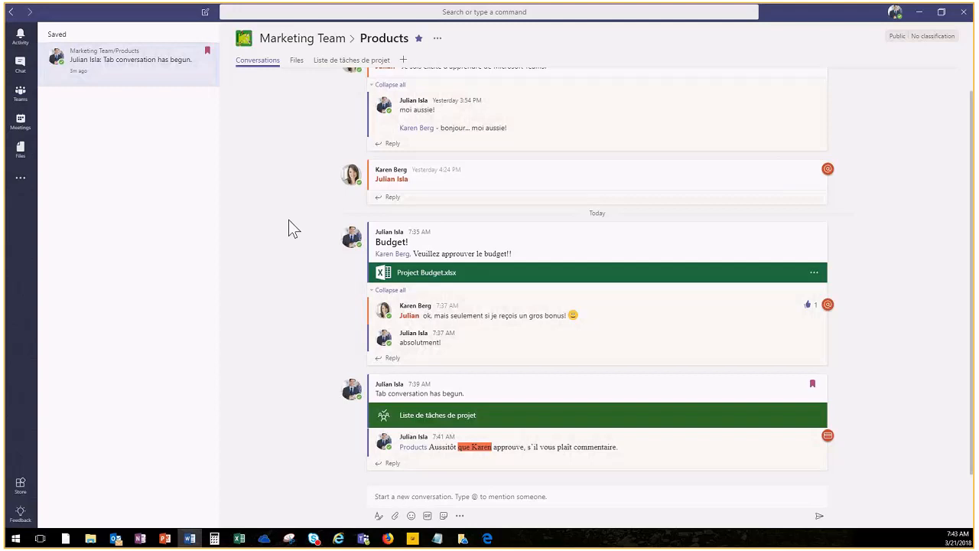
{"action": "left_click", "coordinate": [15, 98]}
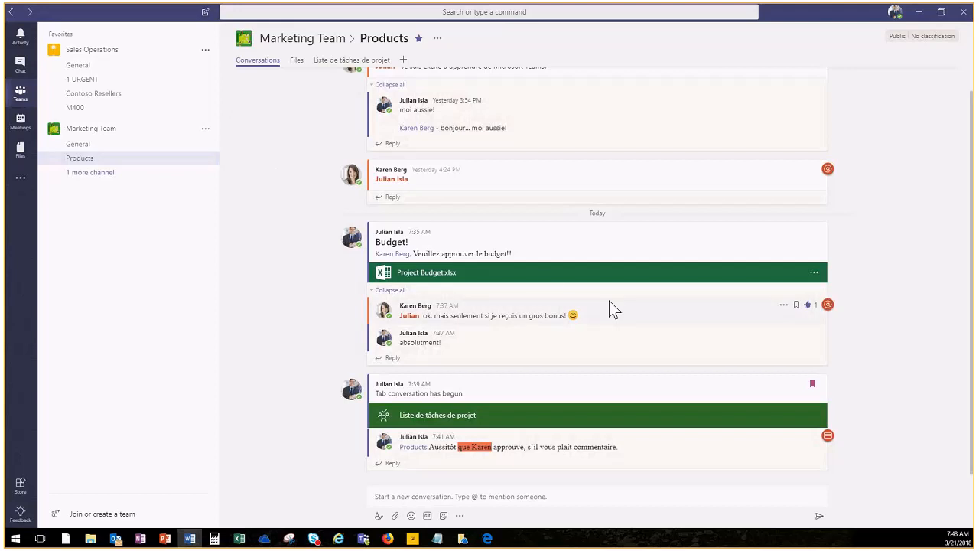
Examine the additional options available for the "Tab conversation has begun." message in the Products channel
{"action": "mouse_move", "coordinate": [786, 391]}
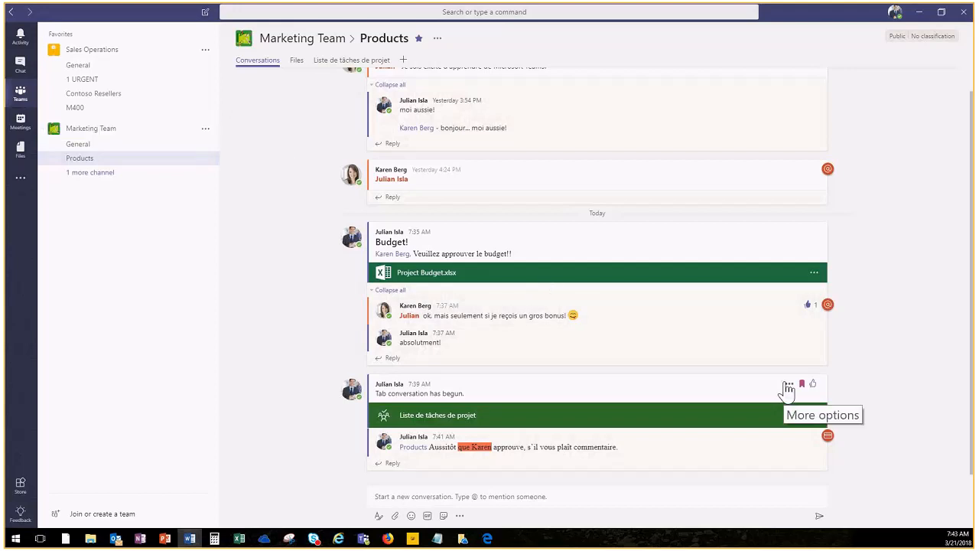
{"action": "left_click", "coordinate": [787, 385]}
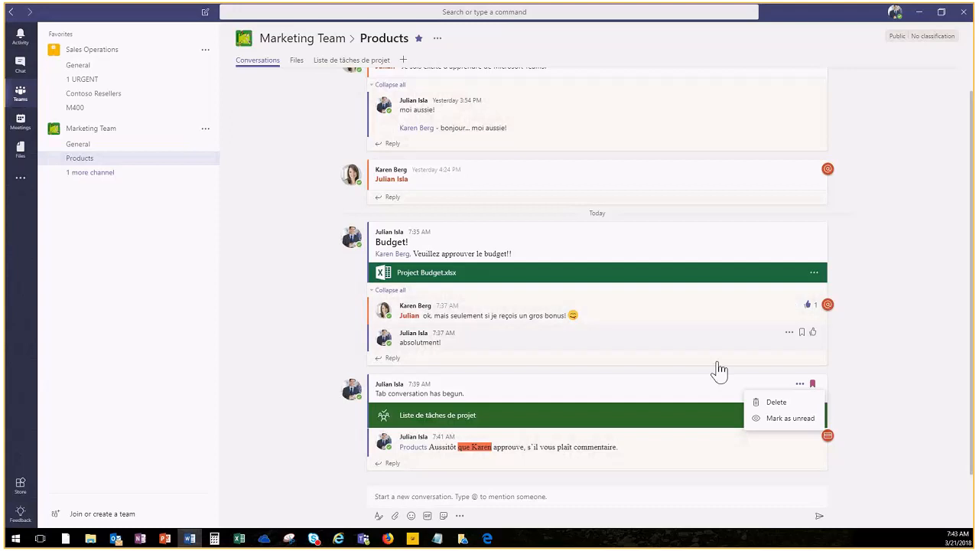
{"action": "left_click", "coordinate": [793, 382]}
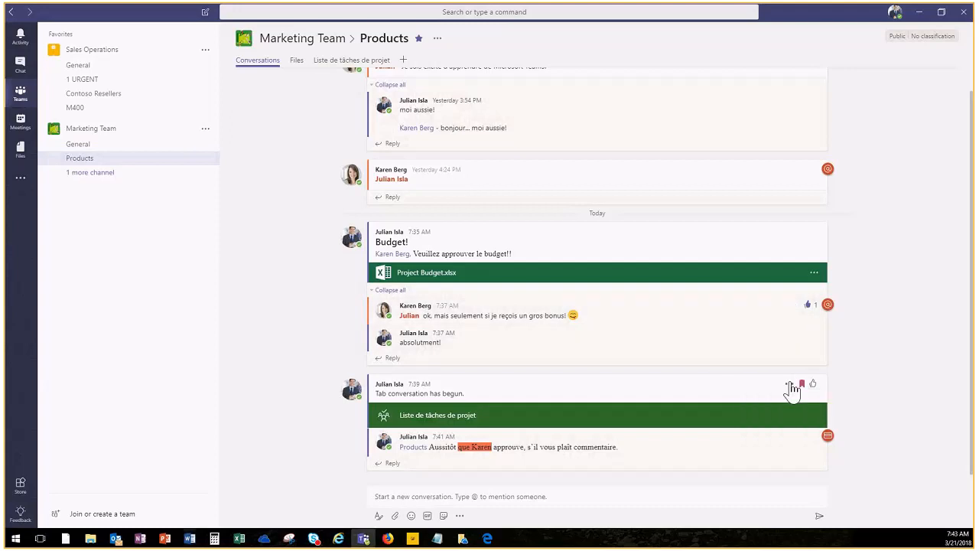
{"action": "left_click", "coordinate": [790, 383]}
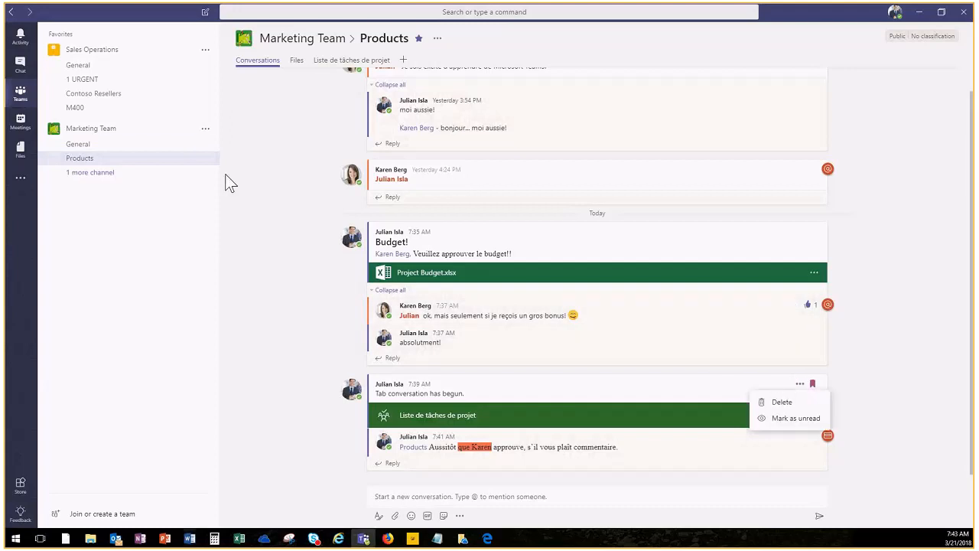
{"action": "left_click", "coordinate": [204, 145]}
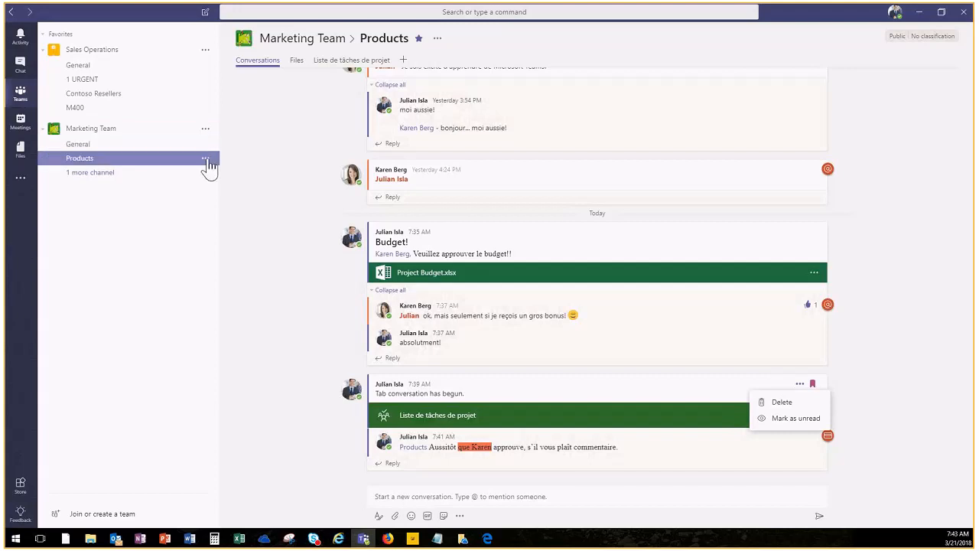
{"action": "left_click", "coordinate": [437, 40]}
{"action": "left_click", "coordinate": [252, 175]}
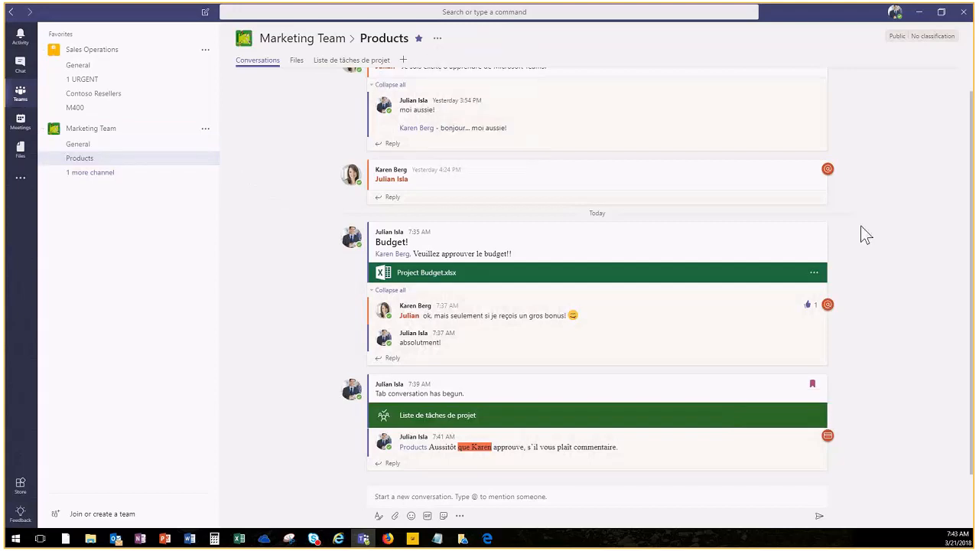
{"action": "mouse_move", "coordinate": [789, 393]}
{"action": "left_click", "coordinate": [790, 385]}
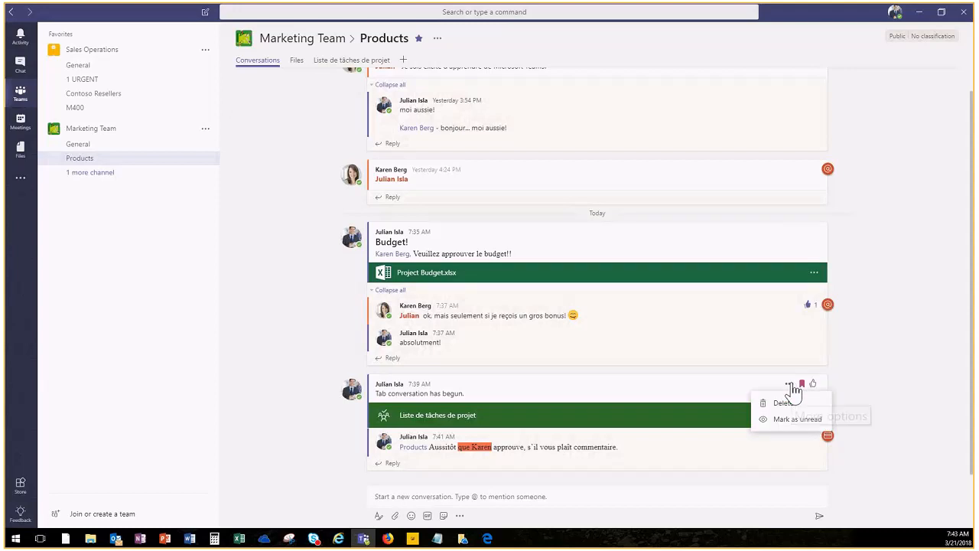
Open the shared Project Budget.xlsx from the "Budget!" conversation for editing in Teams
{"action": "left_click", "coordinate": [814, 274]}
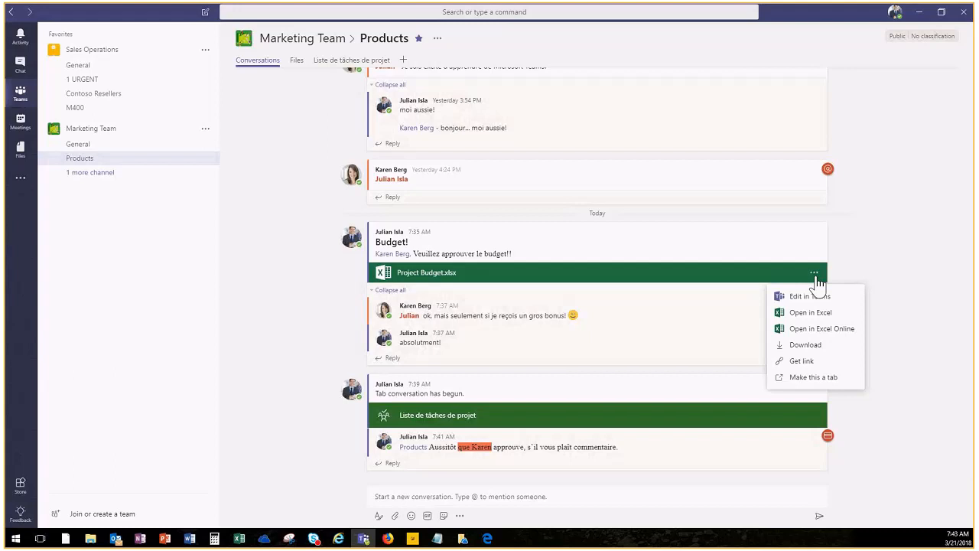
{"action": "left_click", "coordinate": [826, 313]}
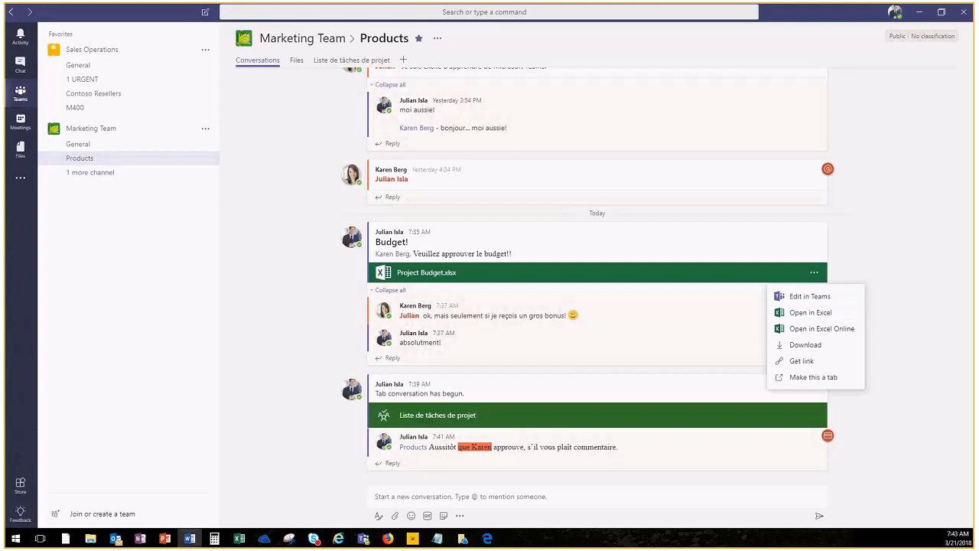
{"action": "left_click", "coordinate": [802, 297]}
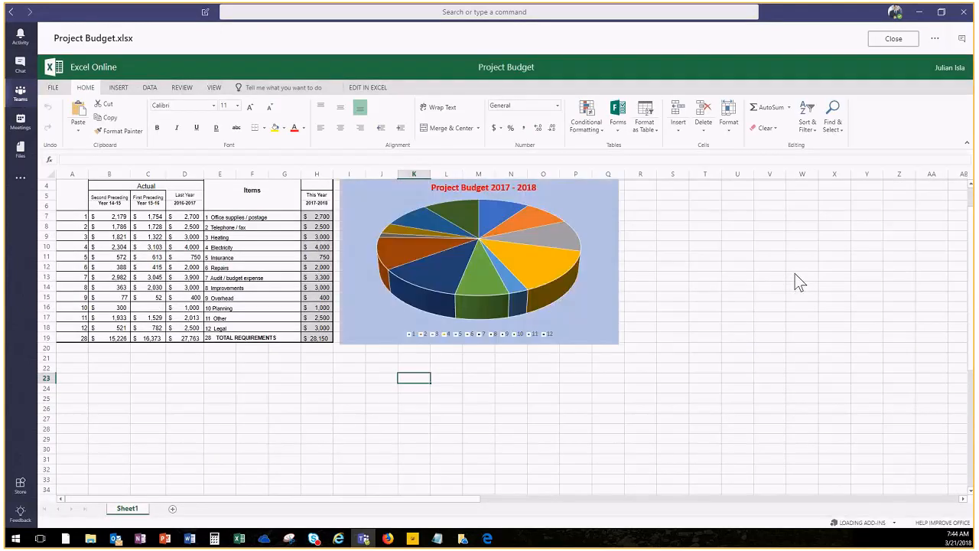
{"action": "key", "text": "alt+Tab"}
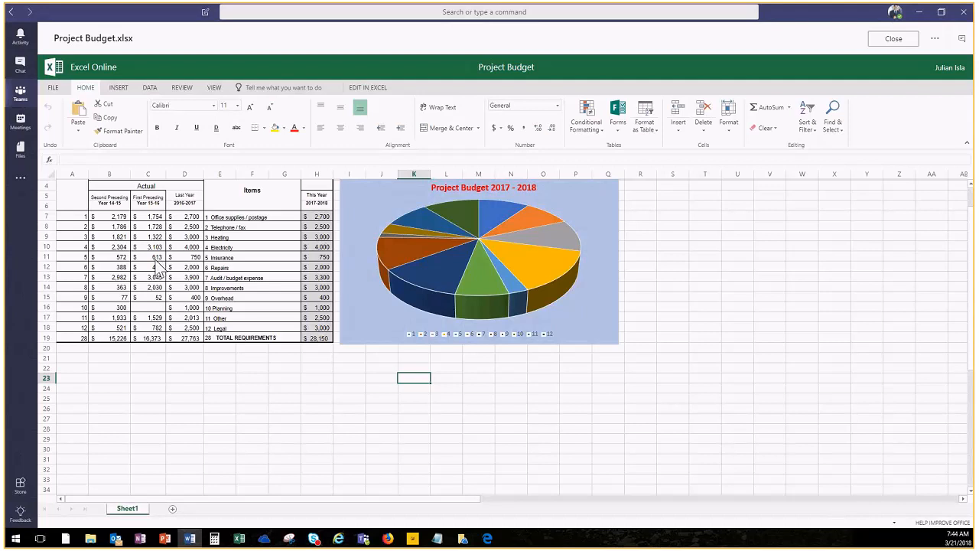
Set the First Preceding Year 15-16 amount for Insurance in cell C11 to 720
{"action": "left_click", "coordinate": [154, 259]}
{"action": "double_click", "coordinate": [153, 263]}
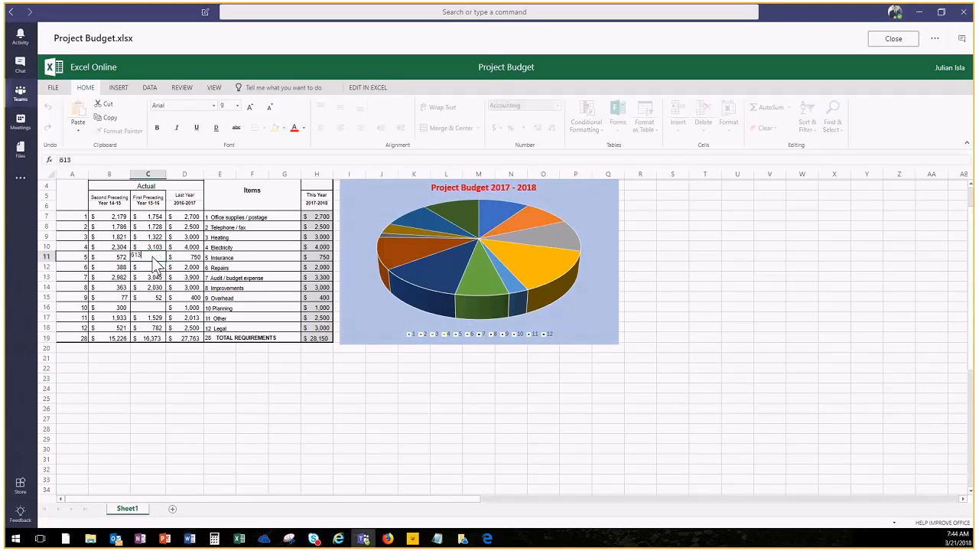
{"action": "left_click_drag", "start_coordinate": [142, 256], "coordinate": [124, 254]}
{"action": "type", "text": "720"}
{"action": "key", "text": "Return"}
{"action": "left_click", "coordinate": [879, 254]}
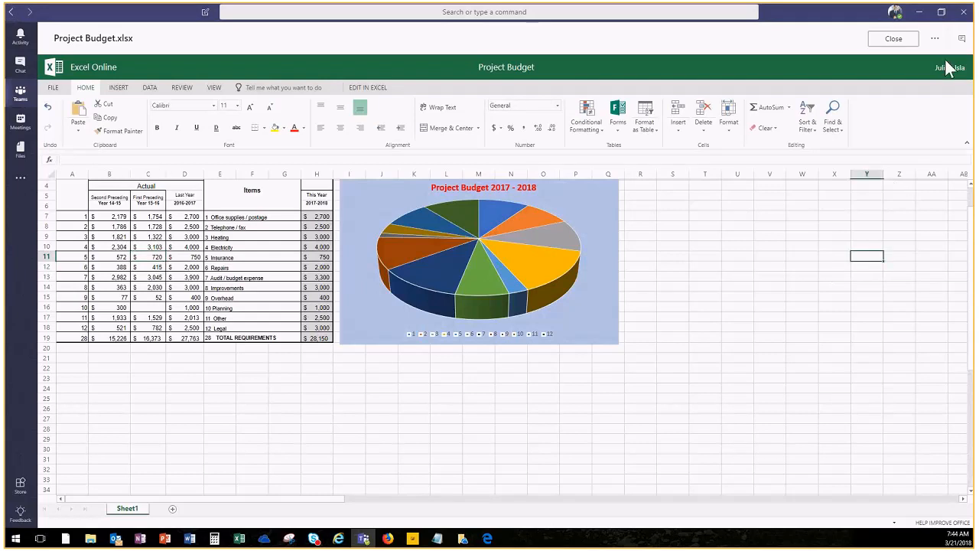
Examine the budget workbook's file options and its accompanying conversation, and close the workbook to return to the channel
{"action": "left_click", "coordinate": [936, 40]}
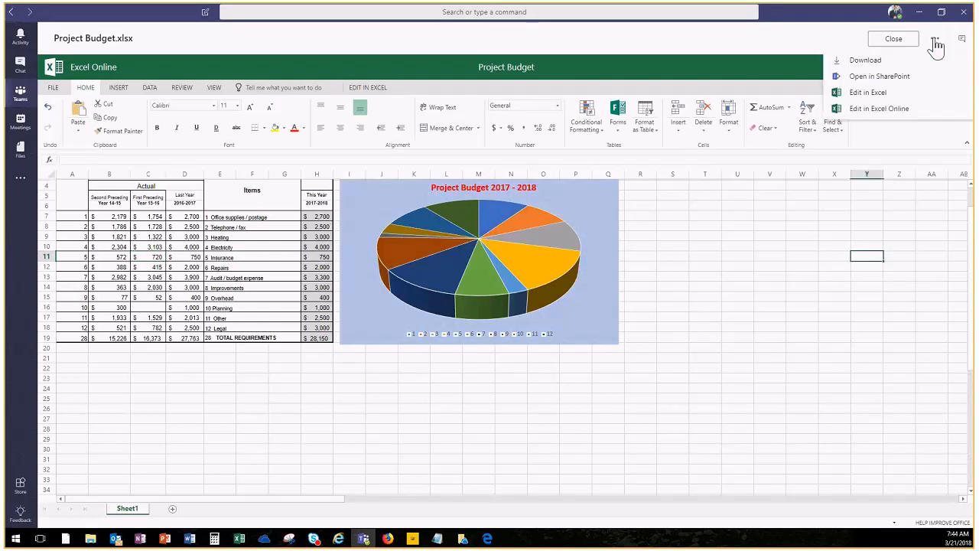
{"action": "left_click", "coordinate": [666, 44]}
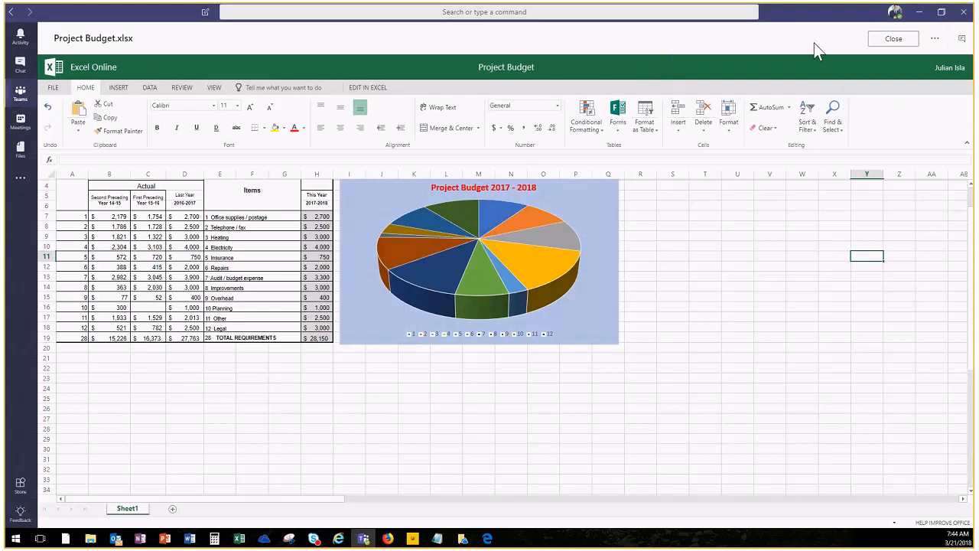
{"action": "left_click", "coordinate": [962, 39]}
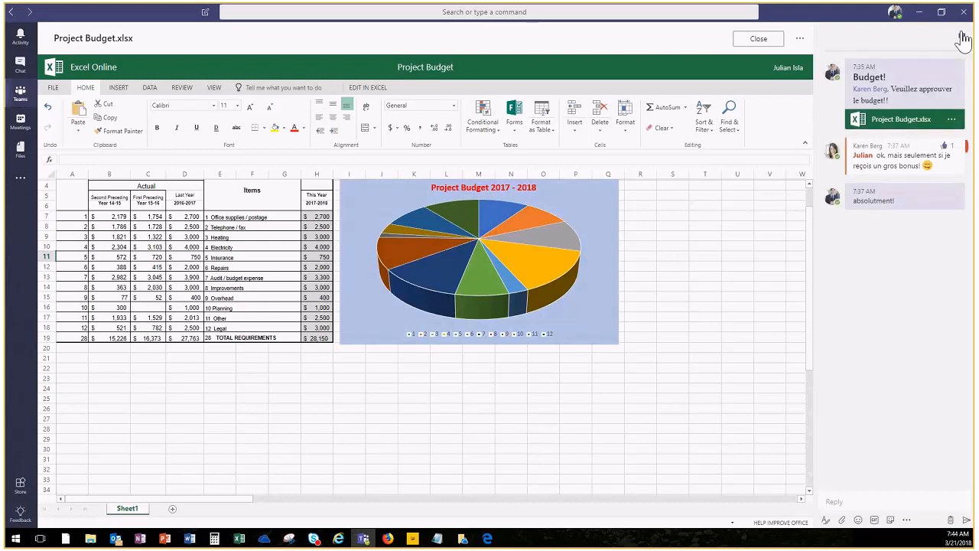
{"action": "left_click", "coordinate": [962, 38]}
{"action": "left_click", "coordinate": [138, 265]}
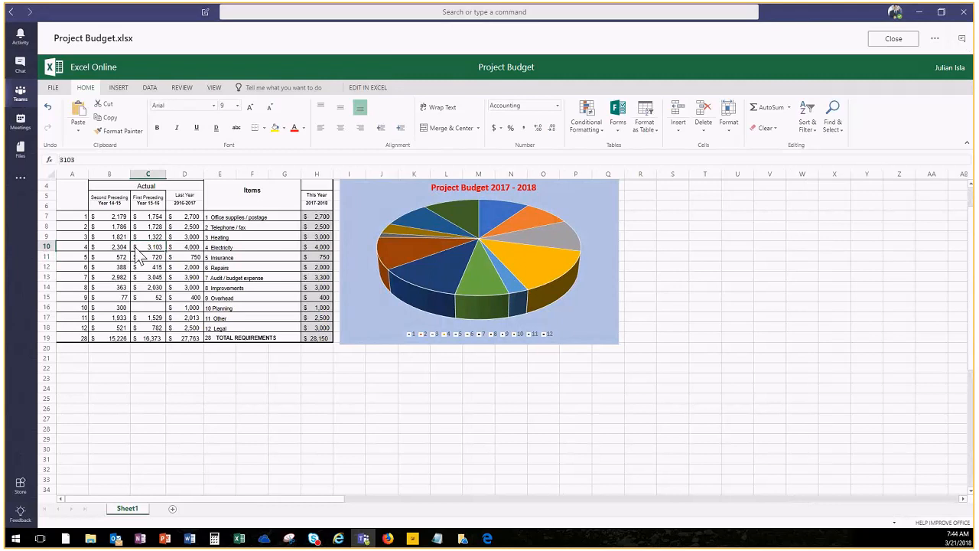
{"action": "left_click", "coordinate": [762, 268]}
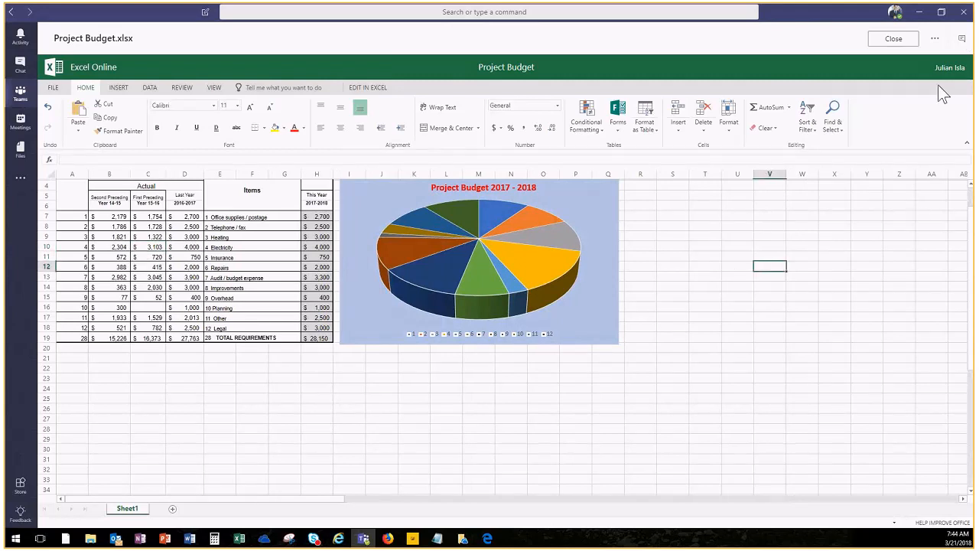
{"action": "left_click", "coordinate": [902, 46]}
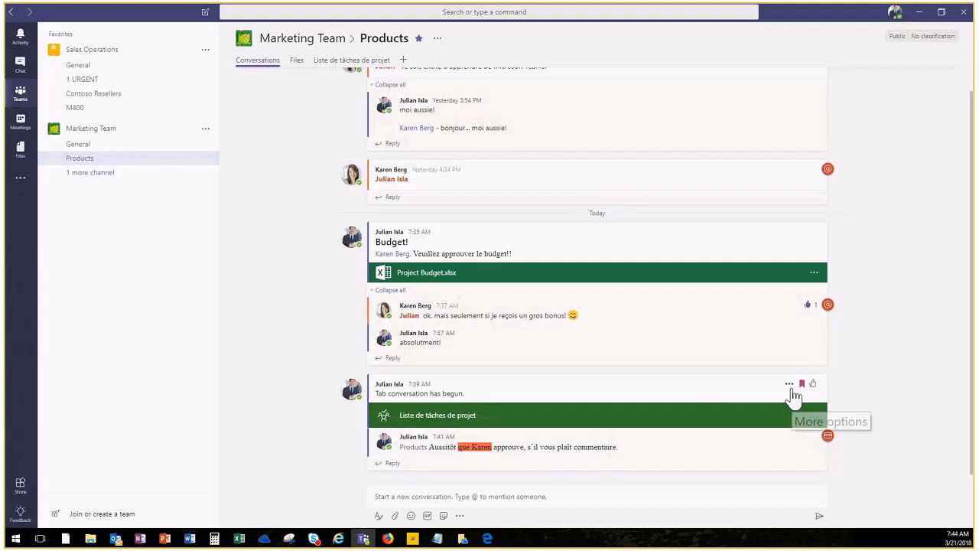
View the apps that can be added as channel tabs and try to reposition the "Liste de tâches de projet" tab
{"action": "key", "text": "alt+Tab"}
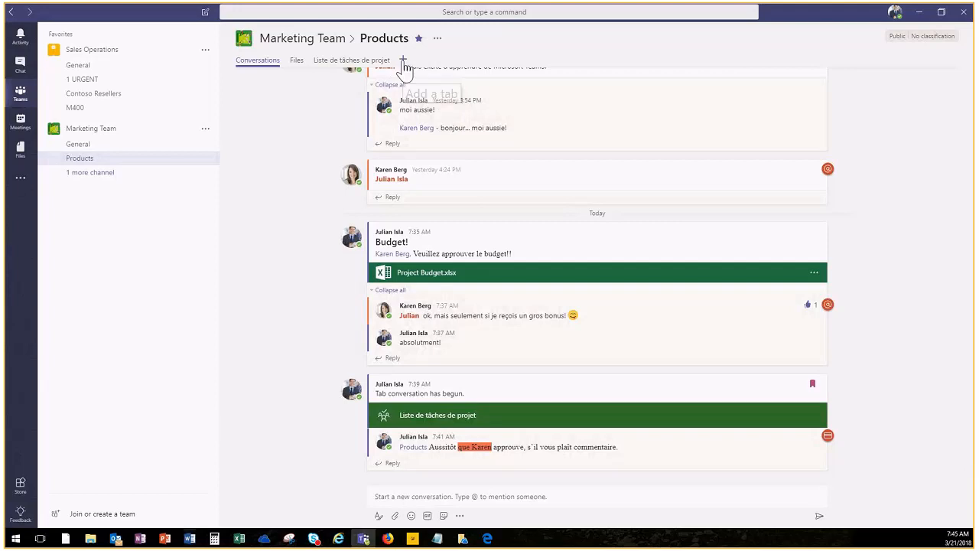
{"action": "left_click", "coordinate": [403, 61]}
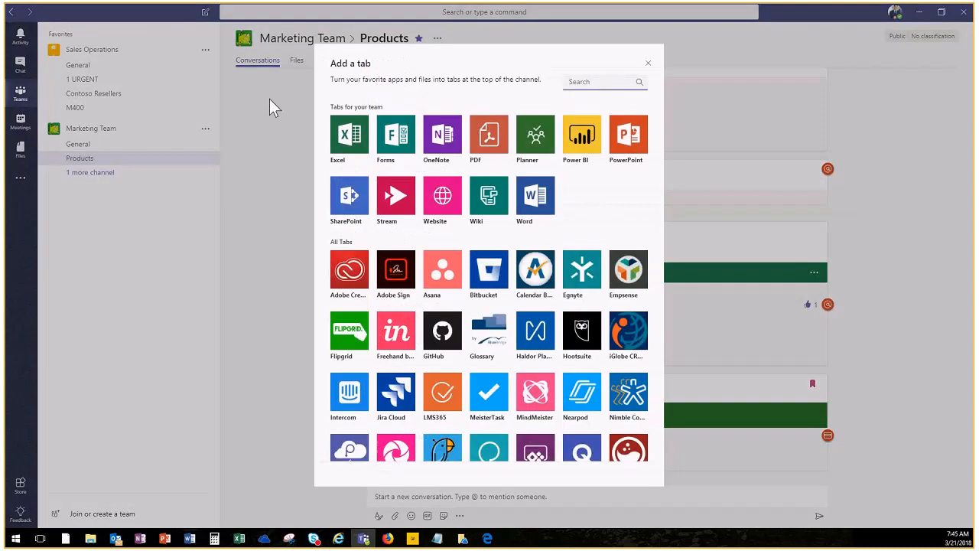
{"action": "key", "text": "Escape"}
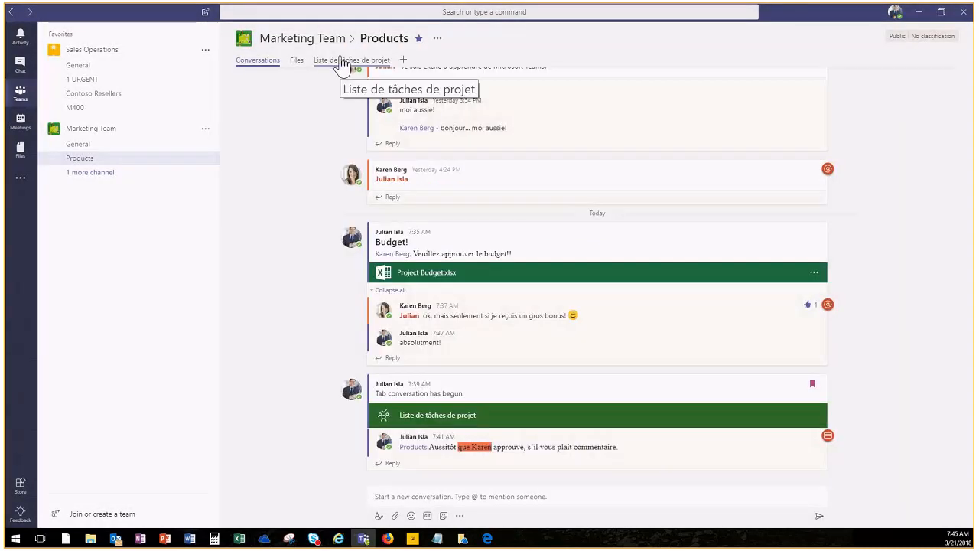
{"action": "left_click_drag", "start_coordinate": [343, 65], "coordinate": [306, 66]}
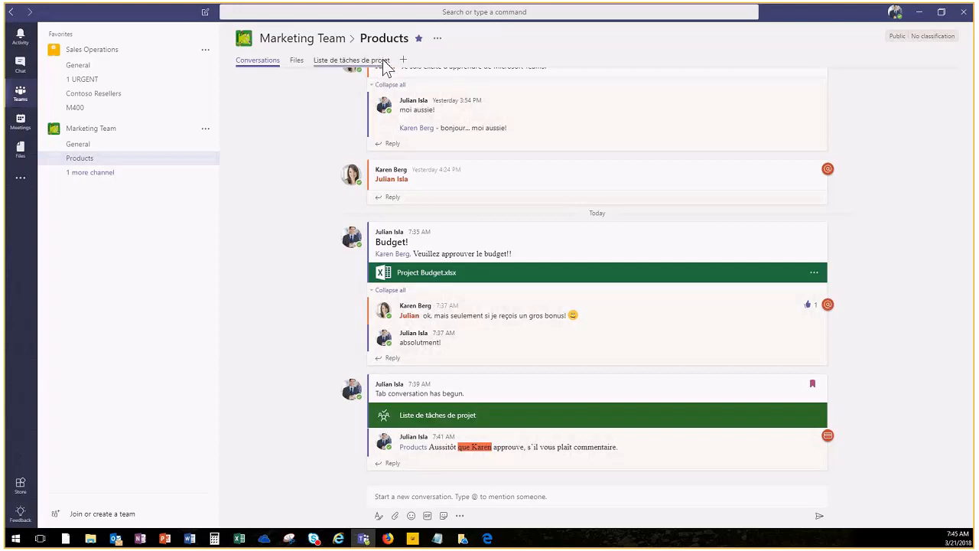
{"action": "left_click_drag", "start_coordinate": [379, 67], "coordinate": [449, 92]}
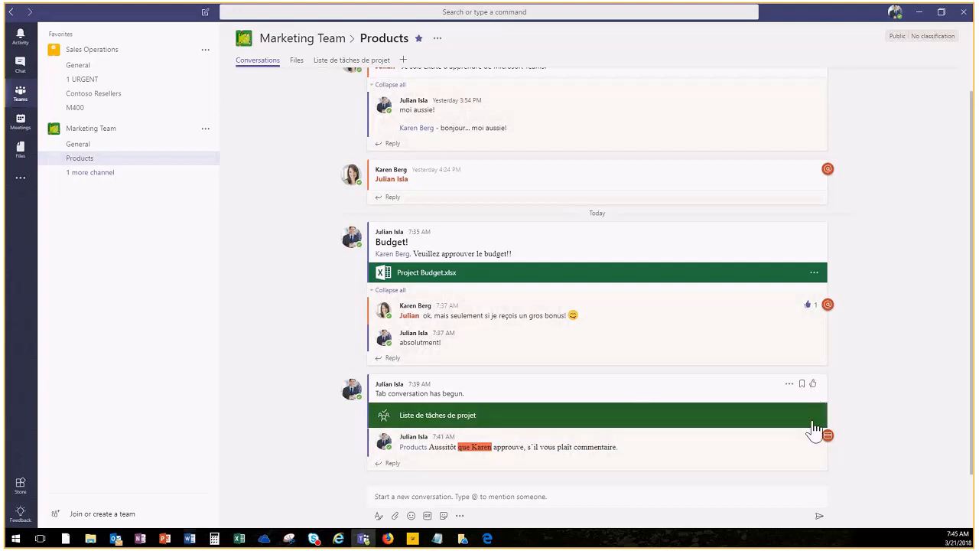
Rename the "Liste de tâches de projet" channel tab to Budget Tasks and try to move it ahead of the Files tab
{"action": "right_click", "coordinate": [359, 67]}
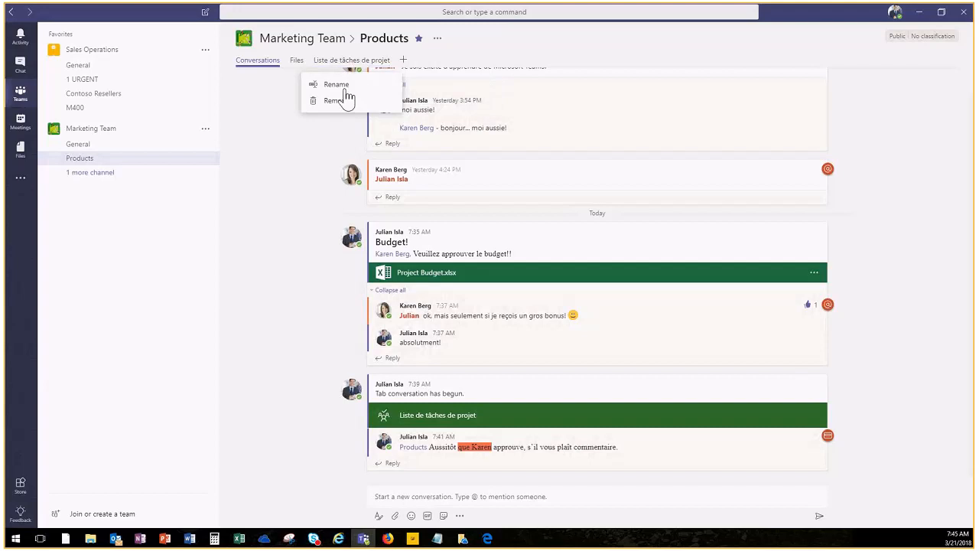
{"action": "left_click", "coordinate": [343, 85]}
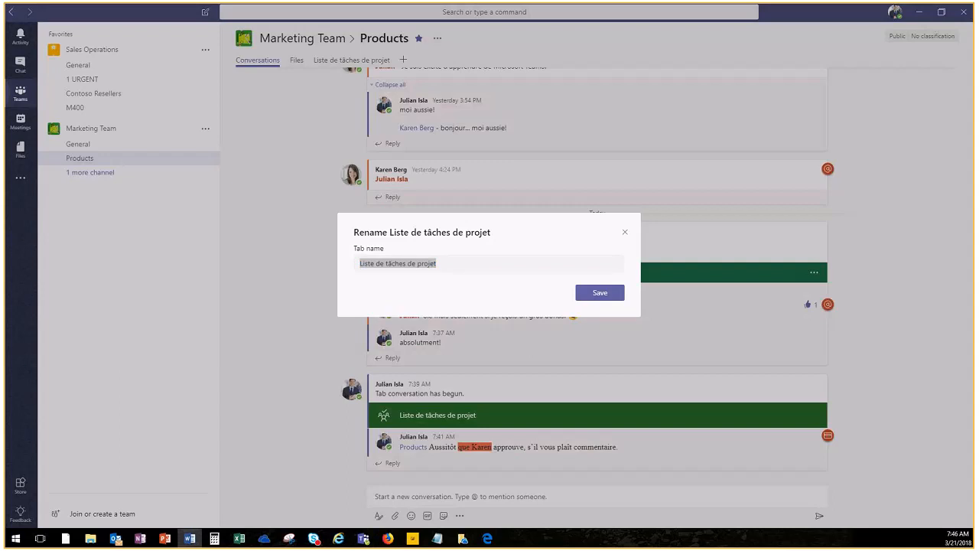
{"action": "left_click", "coordinate": [446, 268]}
{"action": "mouse_move", "coordinate": [393, 267]}
{"action": "left_mouse_down"}
{"action": "mouse_move", "coordinate": [380, 264]}
{"action": "mouse_move", "coordinate": [394, 261]}
{"action": "left_mouse_up"}
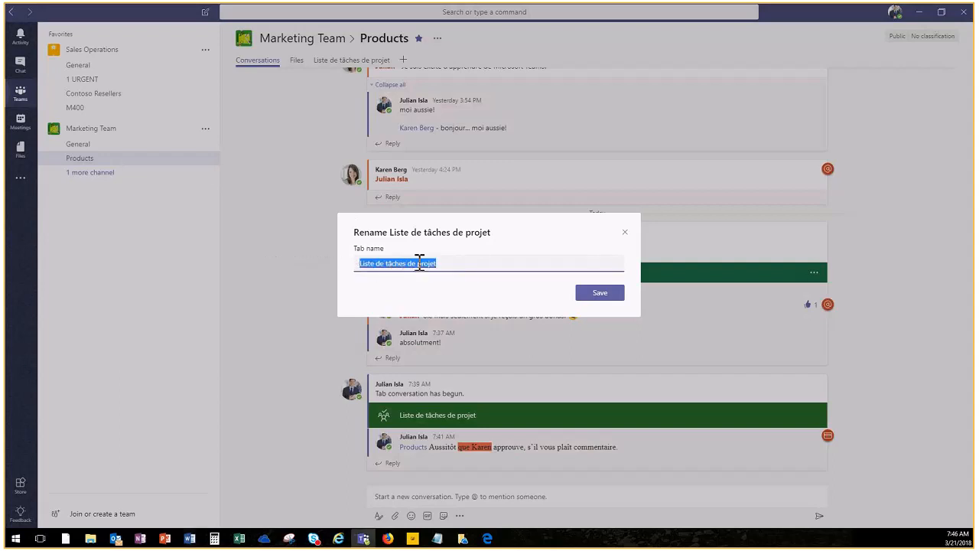
{"action": "type", "text": "Budget Tasks"}
{"action": "left_click", "coordinate": [605, 301]}
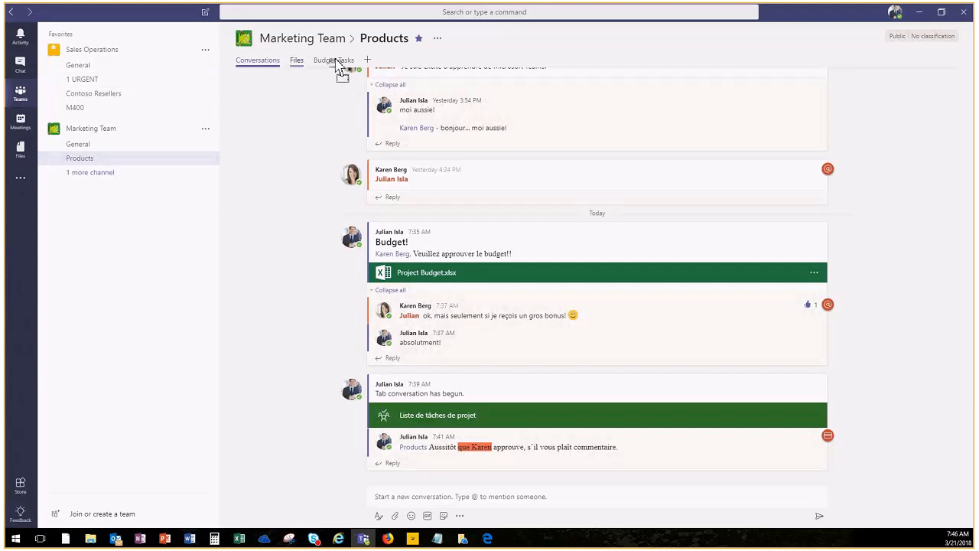
{"action": "left_click_drag", "start_coordinate": [345, 62], "coordinate": [298, 68]}
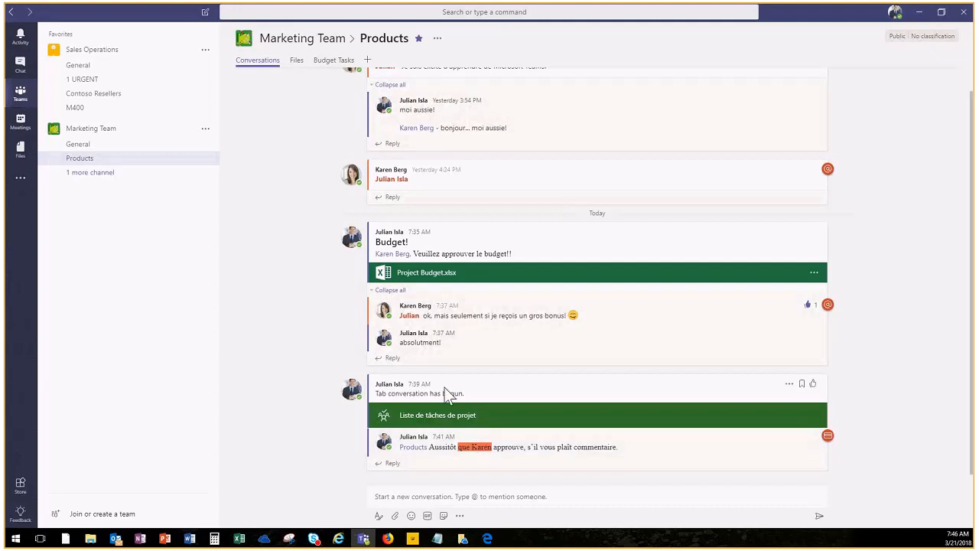
Open the Activity feed and look over its recent notifications
{"action": "key", "text": "alt+Tab"}
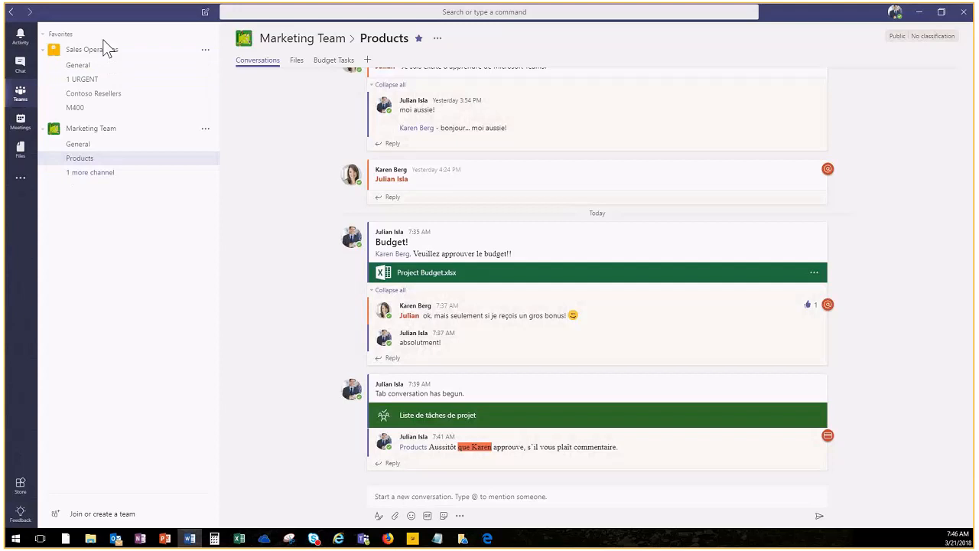
{"action": "left_click", "coordinate": [21, 38]}
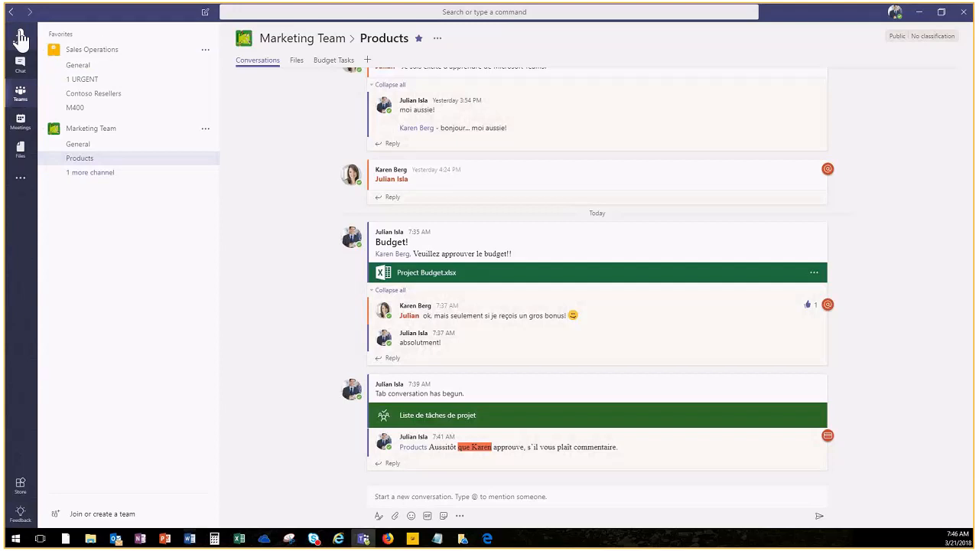
{"action": "left_click", "coordinate": [21, 38]}
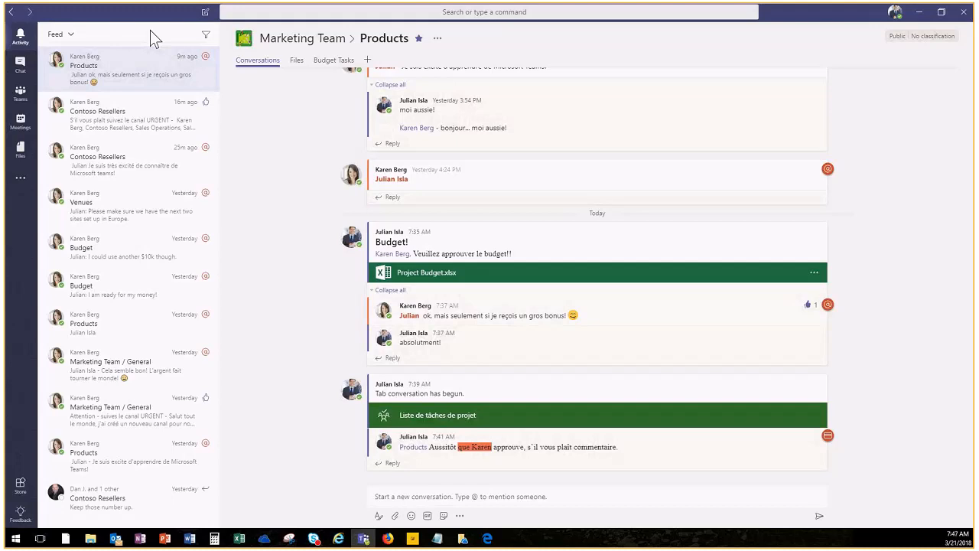
{"action": "key", "text": "alt+Tab"}
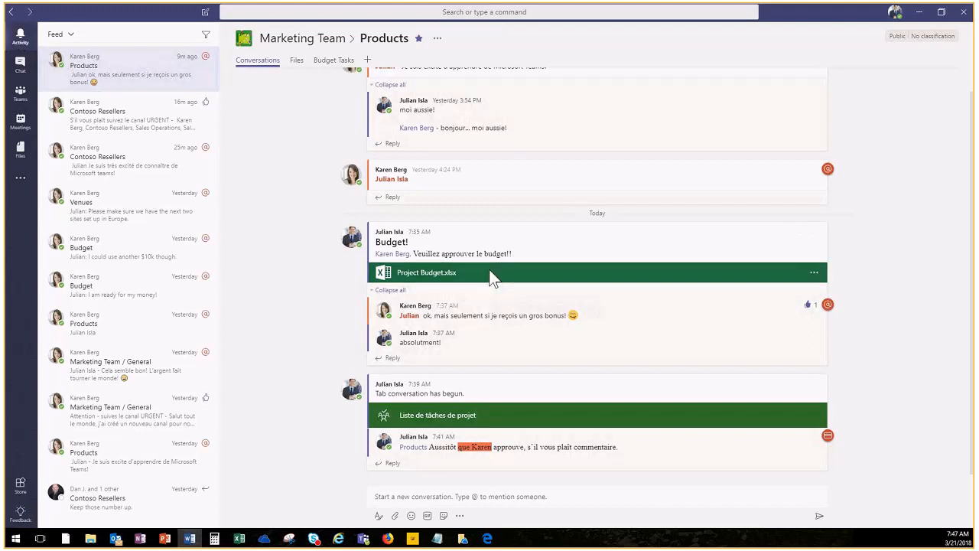
{"action": "left_click", "coordinate": [20, 40]}
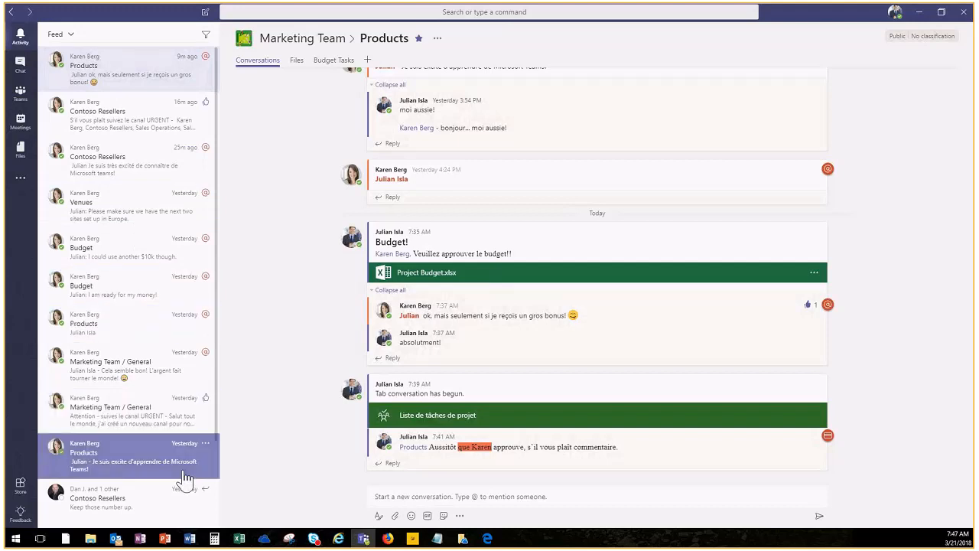
Filter the activity feed by Mentions, clear the filter, and apply the Mentions filter again
{"action": "left_click", "coordinate": [206, 35]}
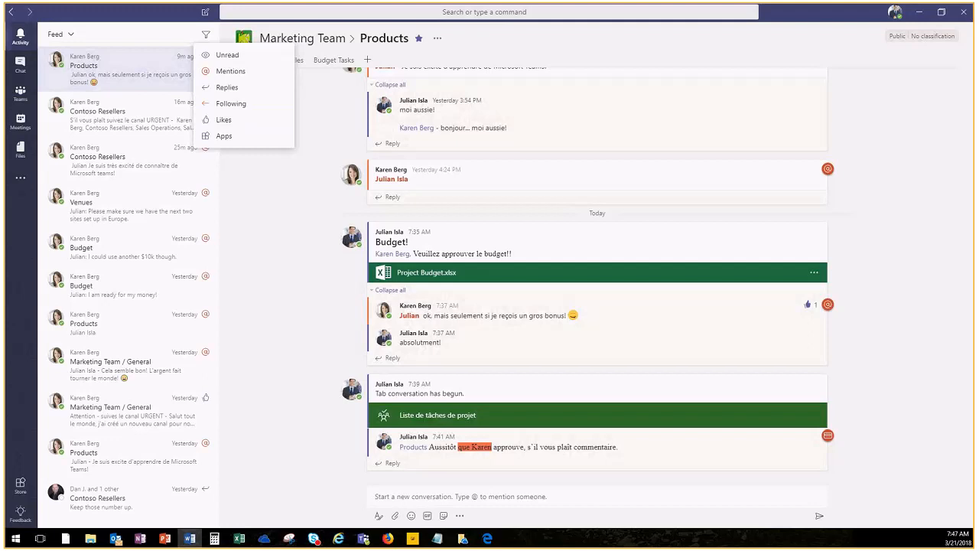
{"action": "left_click", "coordinate": [255, 80]}
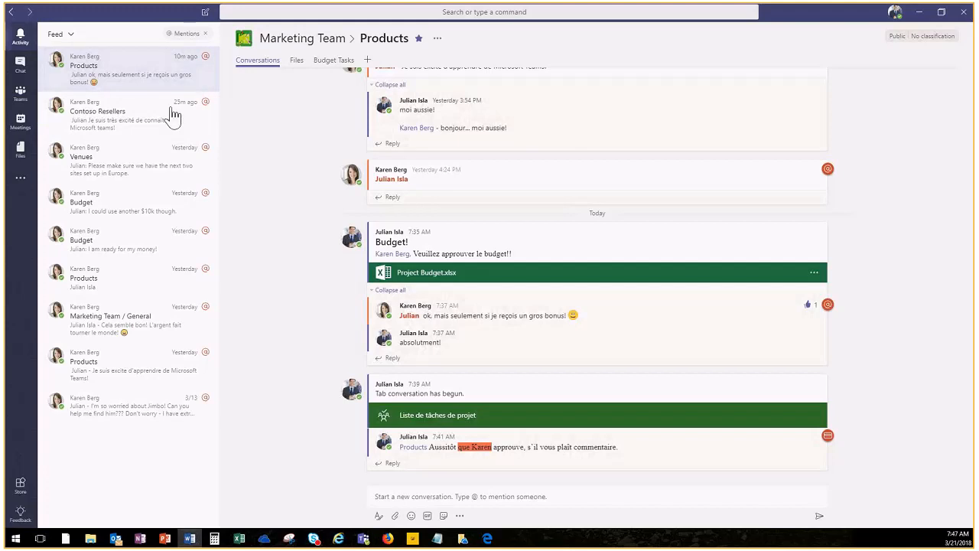
{"action": "left_click", "coordinate": [205, 35]}
{"action": "left_click", "coordinate": [206, 35]}
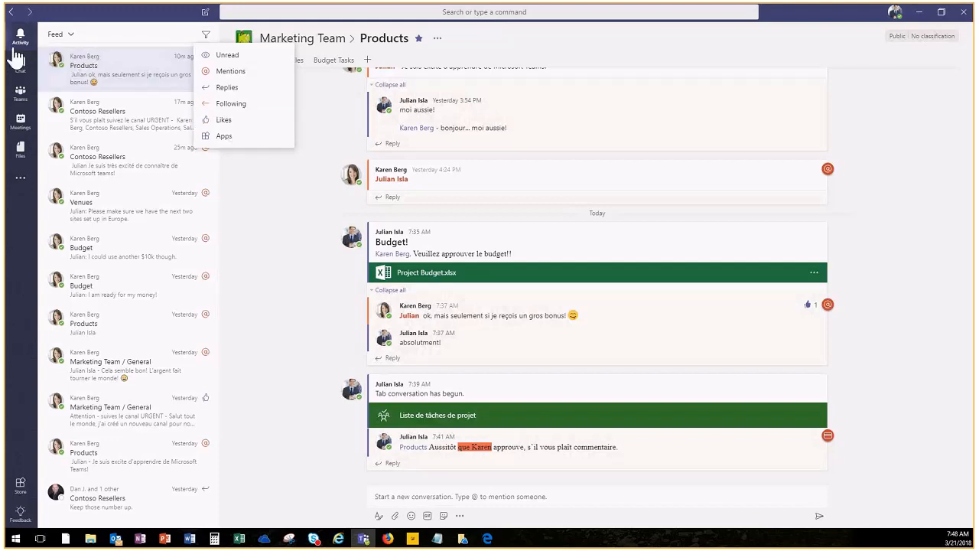
{"action": "left_click", "coordinate": [226, 74]}
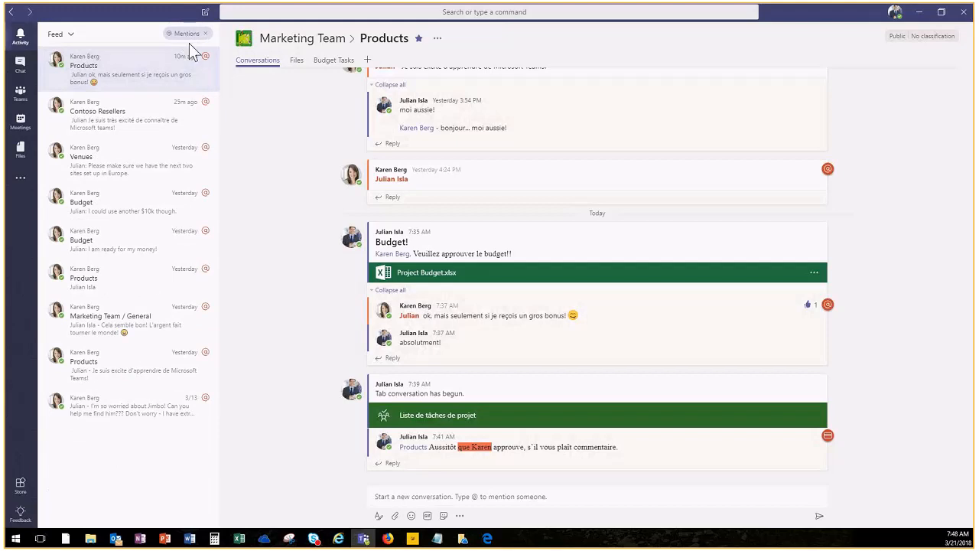
Look through the mentions from the Products, Contoso Resellers and Venues channels in the filtered feed
{"action": "left_click", "coordinate": [192, 70]}
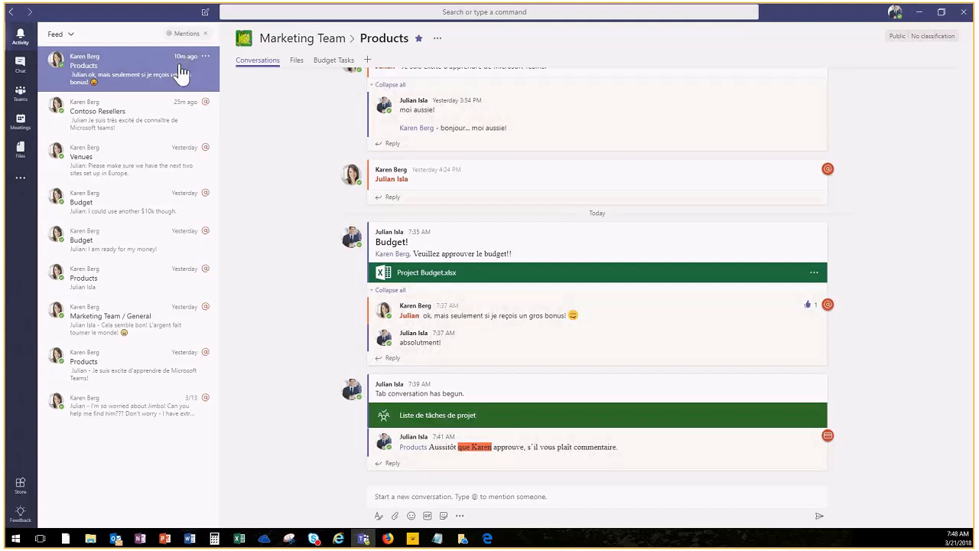
{"action": "left_click", "coordinate": [177, 106]}
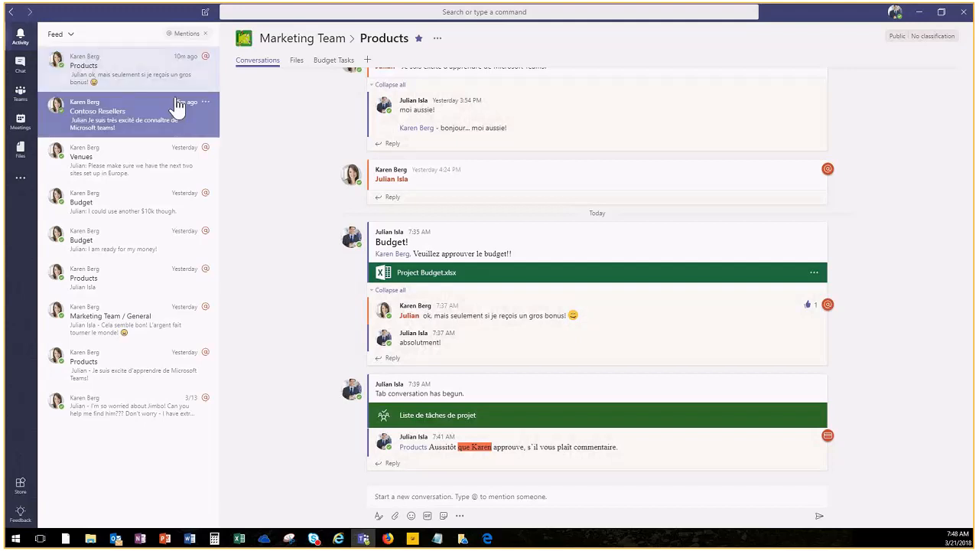
{"action": "left_click", "coordinate": [131, 160]}
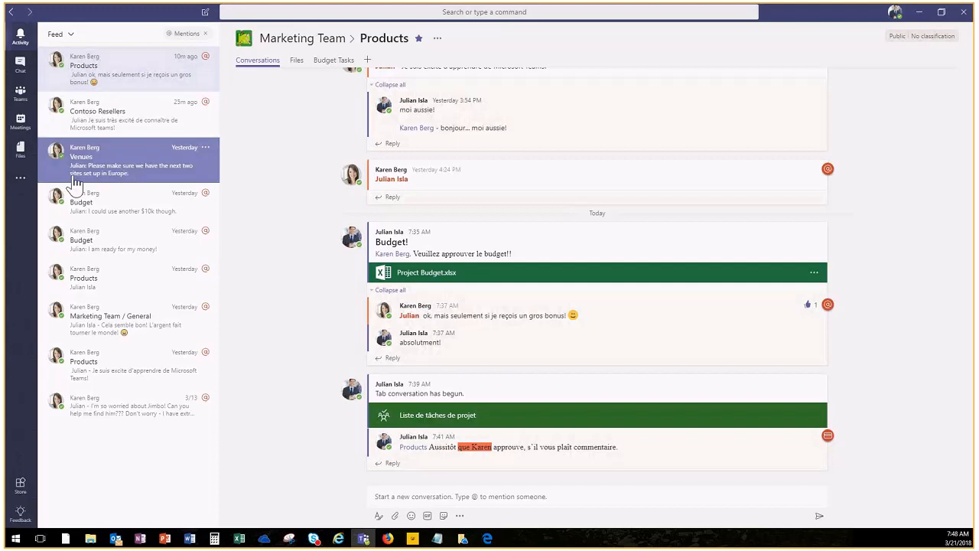
{"action": "left_click", "coordinate": [74, 80]}
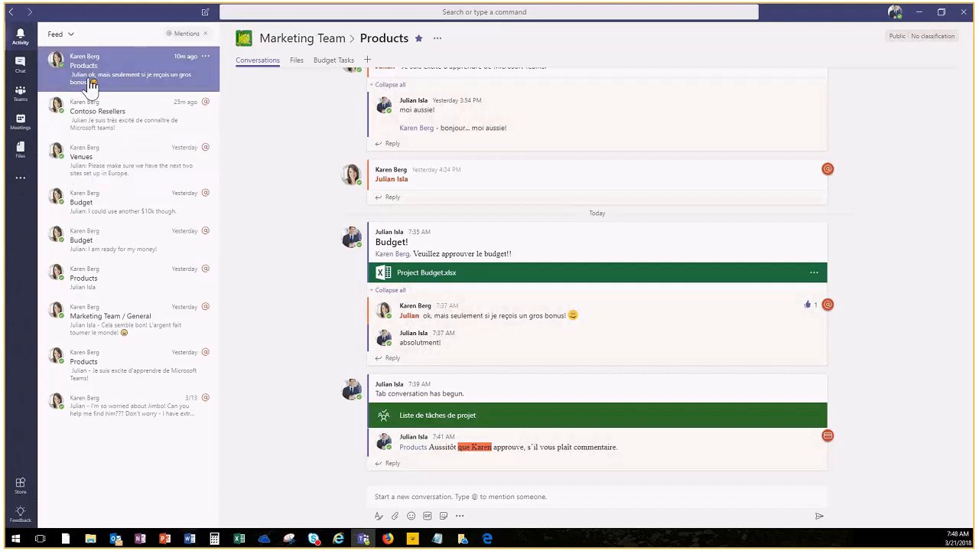
{"action": "left_click", "coordinate": [190, 538]}
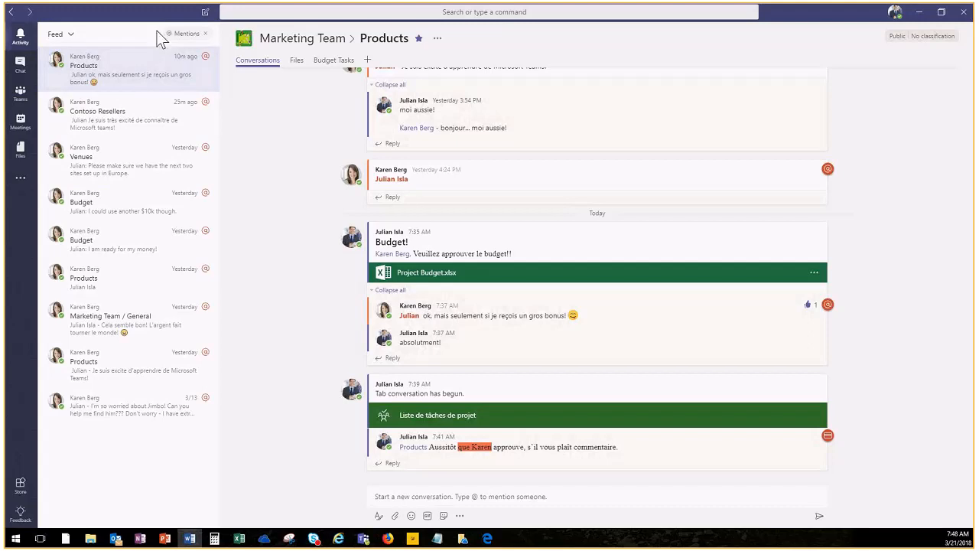
{"action": "left_click", "coordinate": [192, 70]}
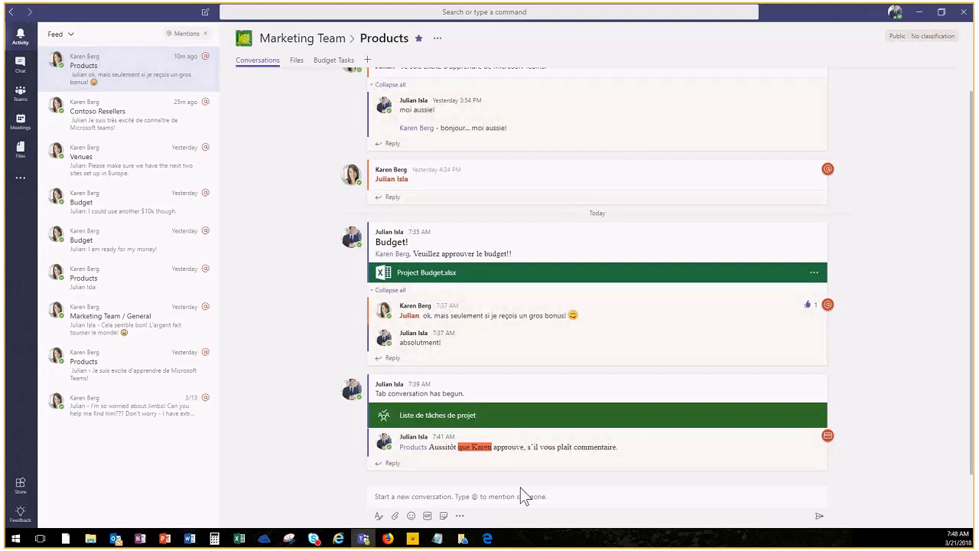
Toggle the Mentions filter off, on and off again, and look through the full activity feed down to its oldest entries
{"action": "left_click", "coordinate": [204, 35]}
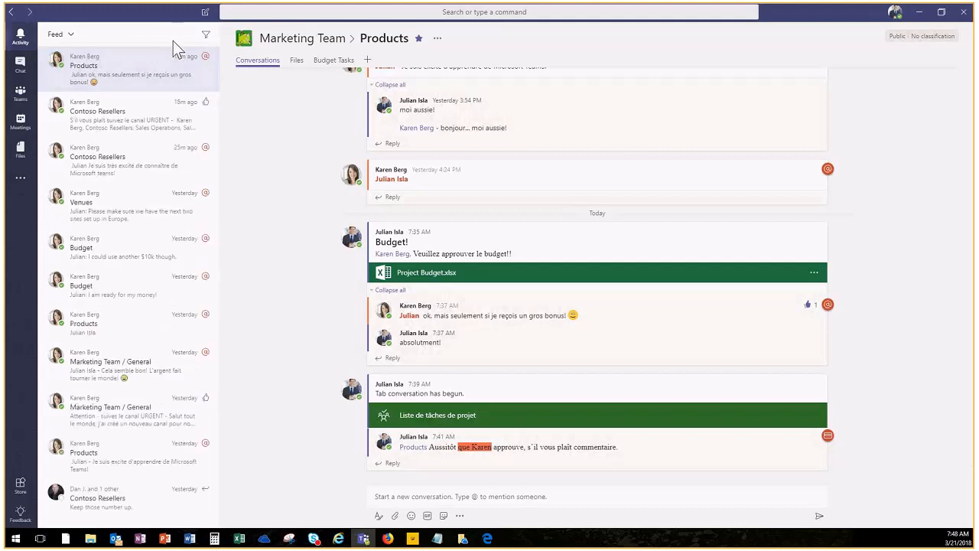
{"action": "left_click", "coordinate": [205, 39]}
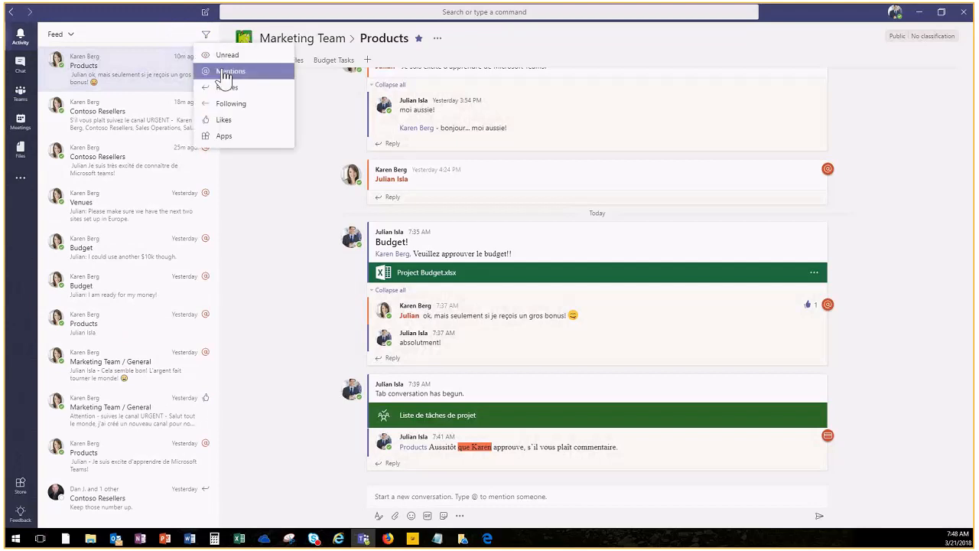
{"action": "left_click", "coordinate": [224, 72]}
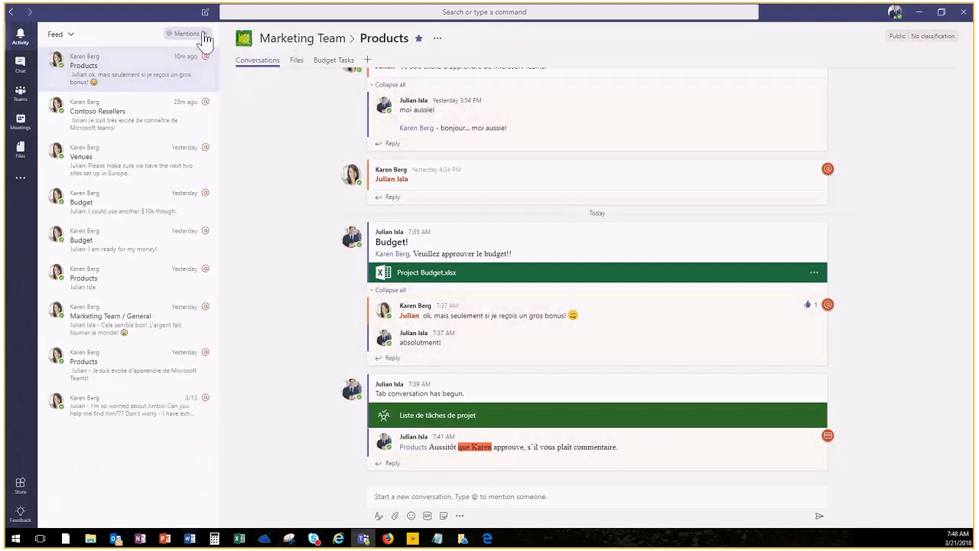
{"action": "left_click", "coordinate": [204, 35]}
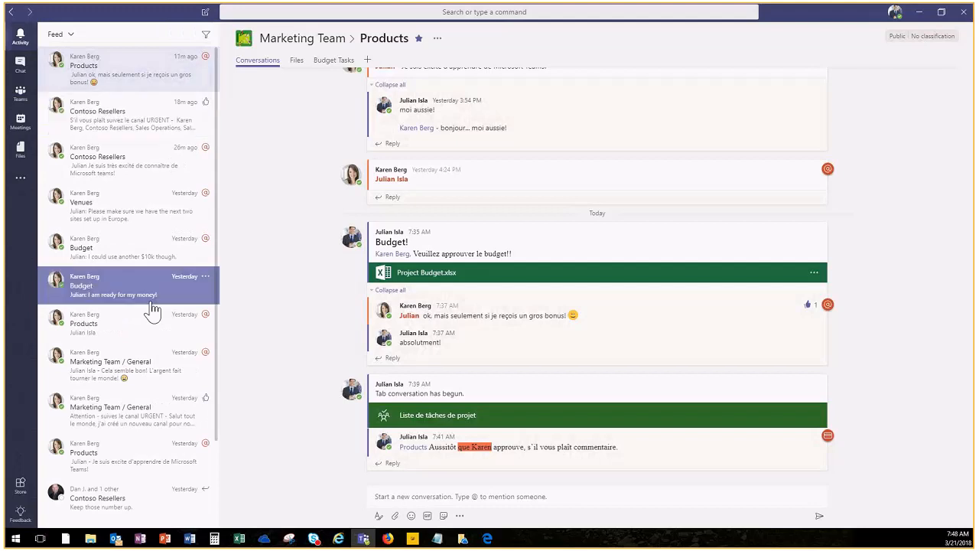
{"action": "scroll", "coordinate": [153, 367], "scroll_direction": "down", "scroll_amount": 3}
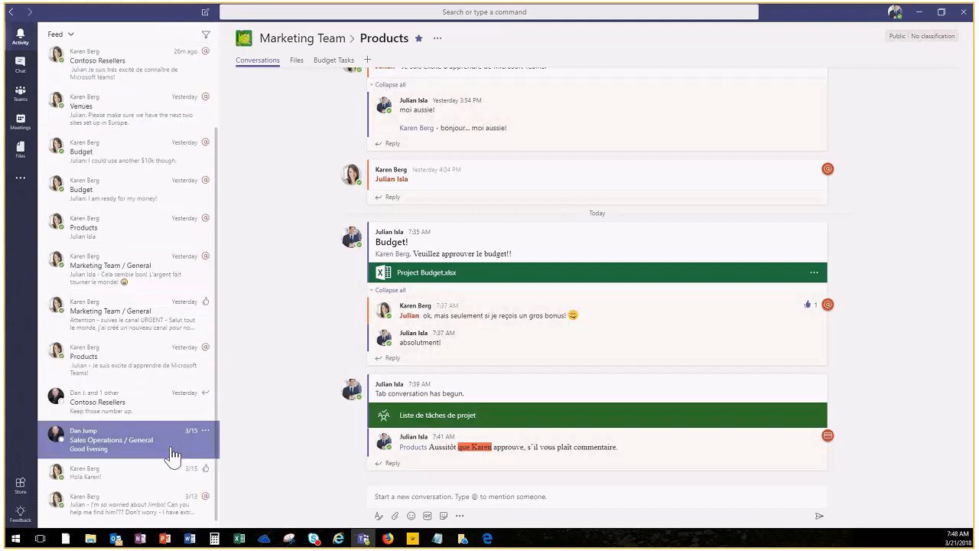
{"action": "scroll", "coordinate": [158, 115], "scroll_direction": "up", "scroll_amount": 3}
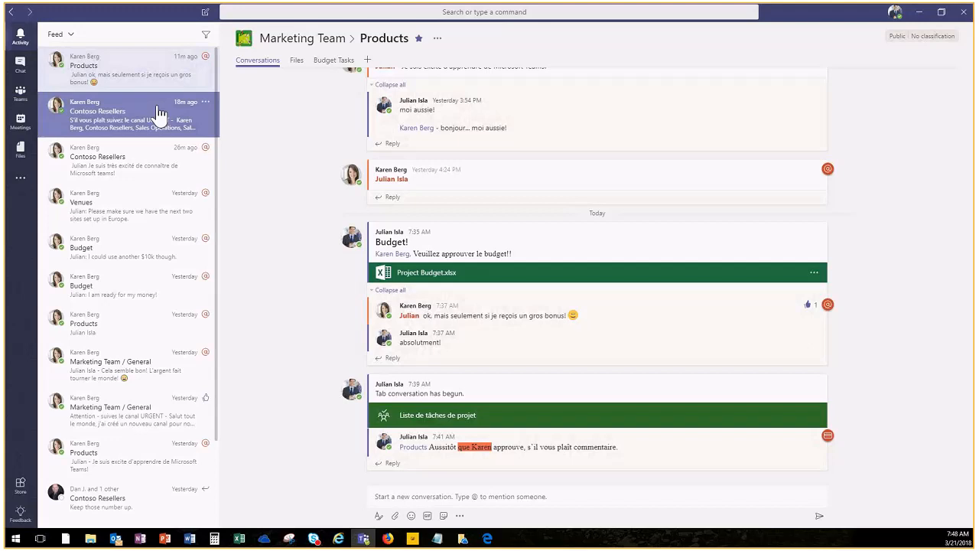
{"action": "key", "text": "alt+Tab"}
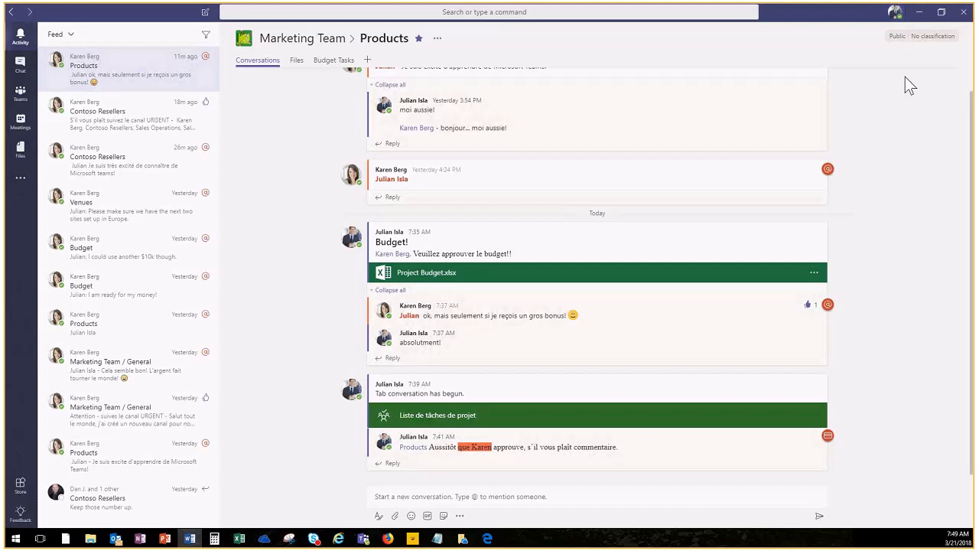
Open the general settings, preview the Dark and High contrast themes, and restore the Default theme
{"action": "left_click", "coordinate": [895, 16]}
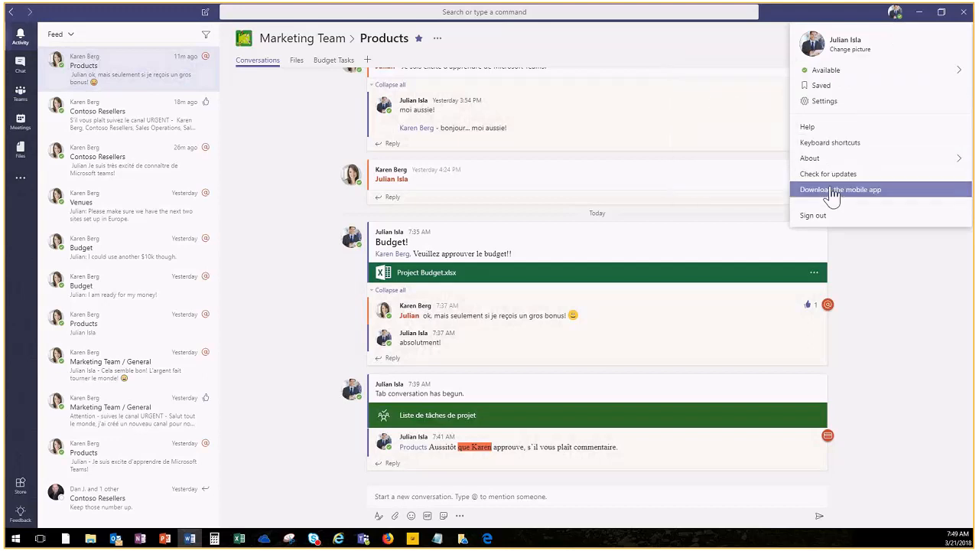
{"action": "left_click", "coordinate": [824, 101]}
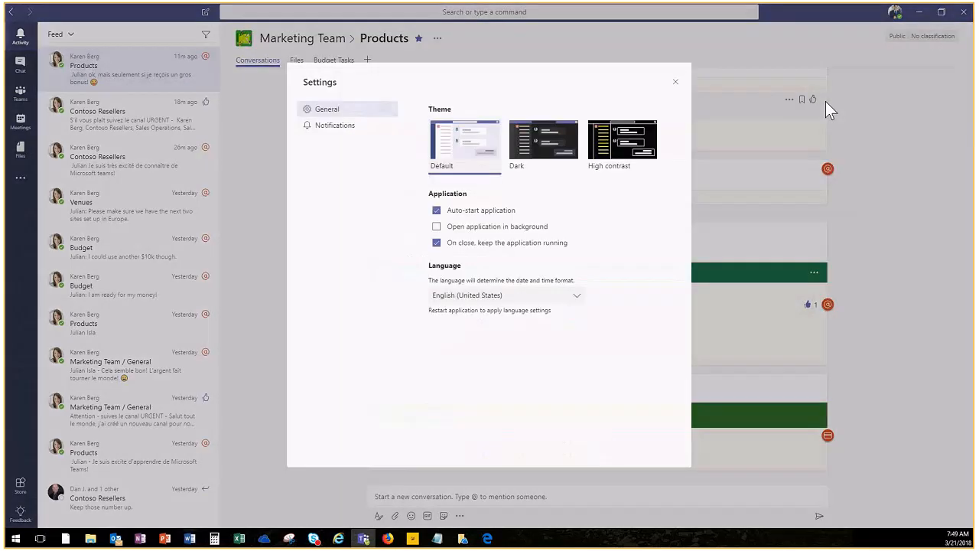
{"action": "left_click", "coordinate": [552, 149]}
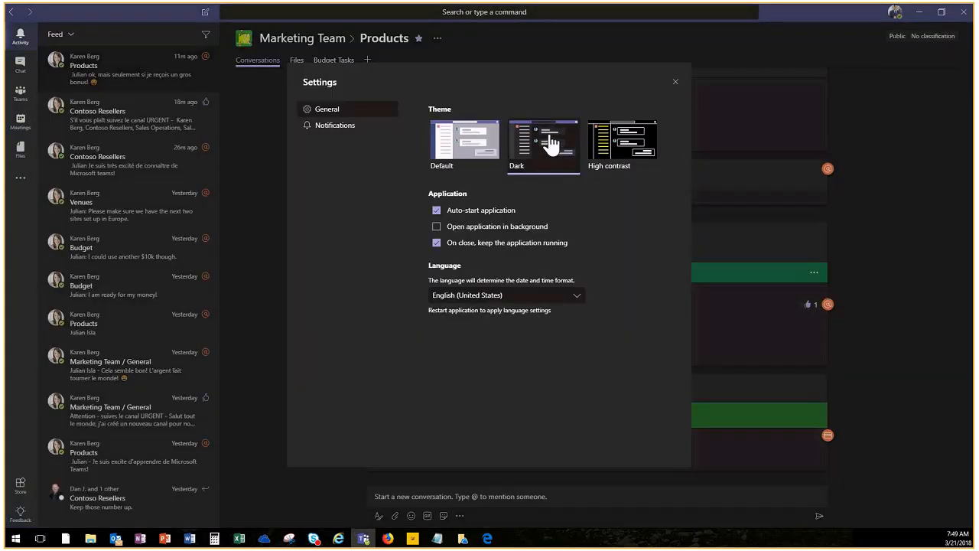
{"action": "left_click", "coordinate": [610, 153]}
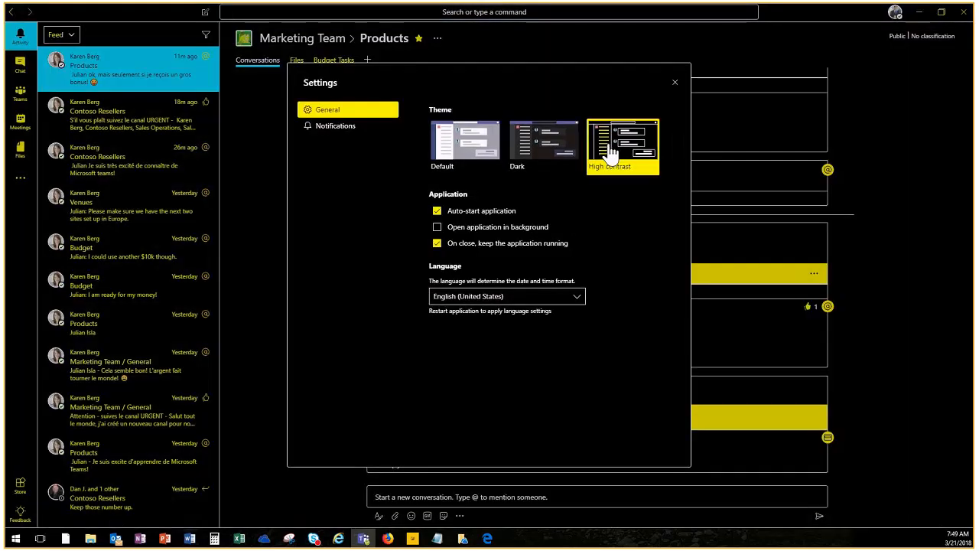
{"action": "left_click", "coordinate": [573, 155]}
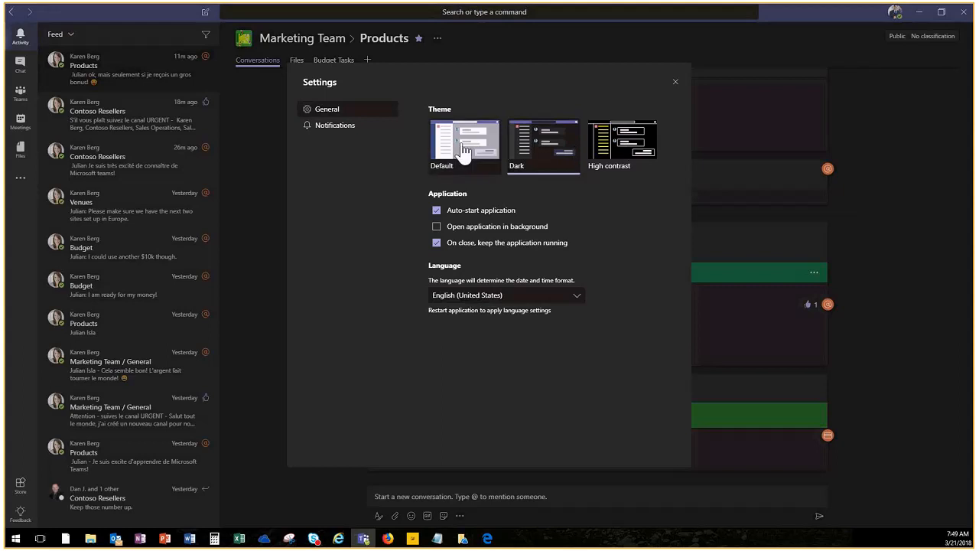
{"action": "left_click", "coordinate": [464, 149]}
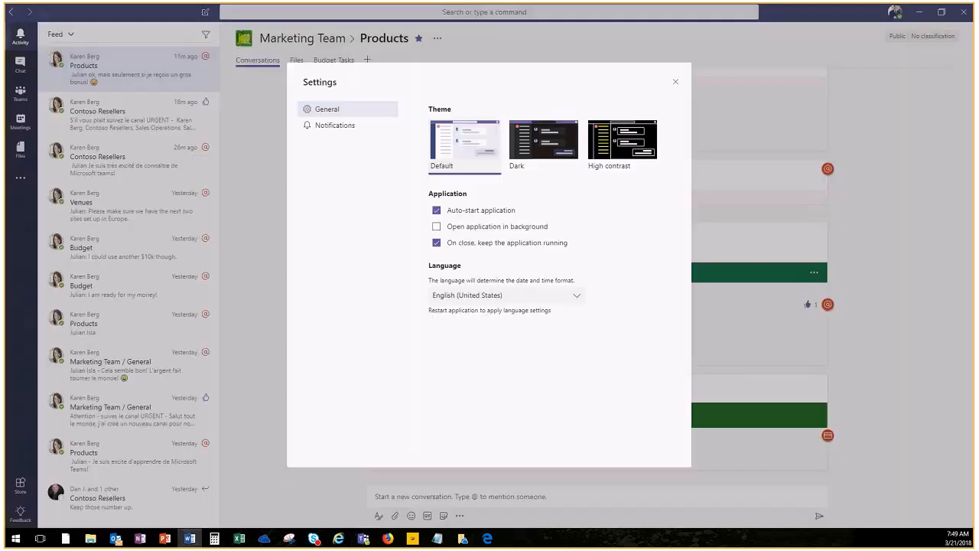
Examine the notification settings for mentions, messages, sound, email frequency and chat with Skype for Business
{"action": "left_click", "coordinate": [344, 127]}
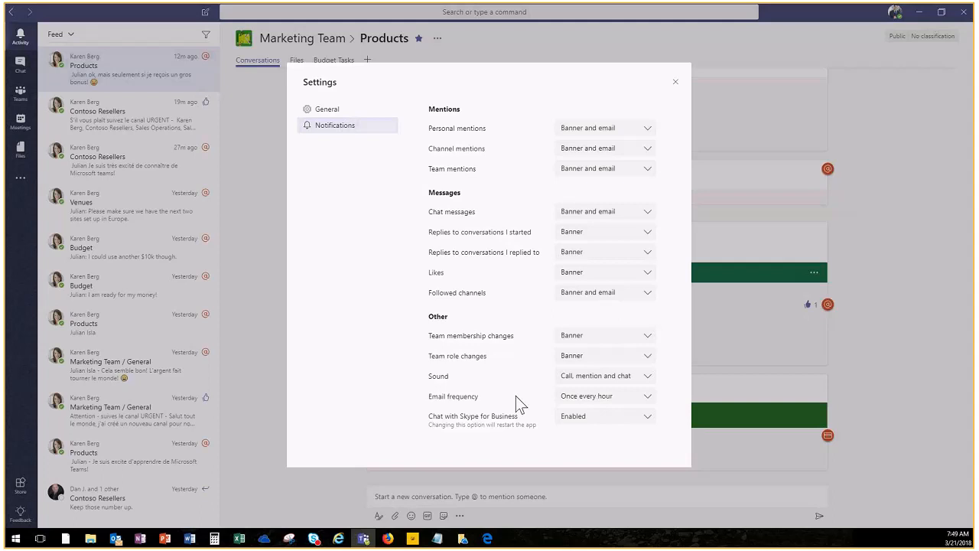
{"action": "key", "text": "alt+Tab"}
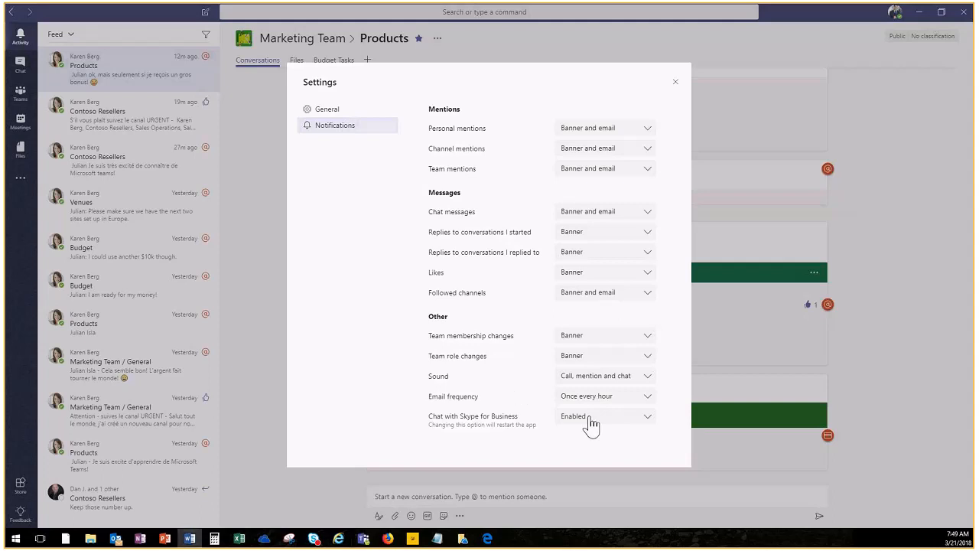
Try the email frequency options As soon as possible and Once every 10 mins in the notification settings
{"action": "left_click", "coordinate": [646, 396]}
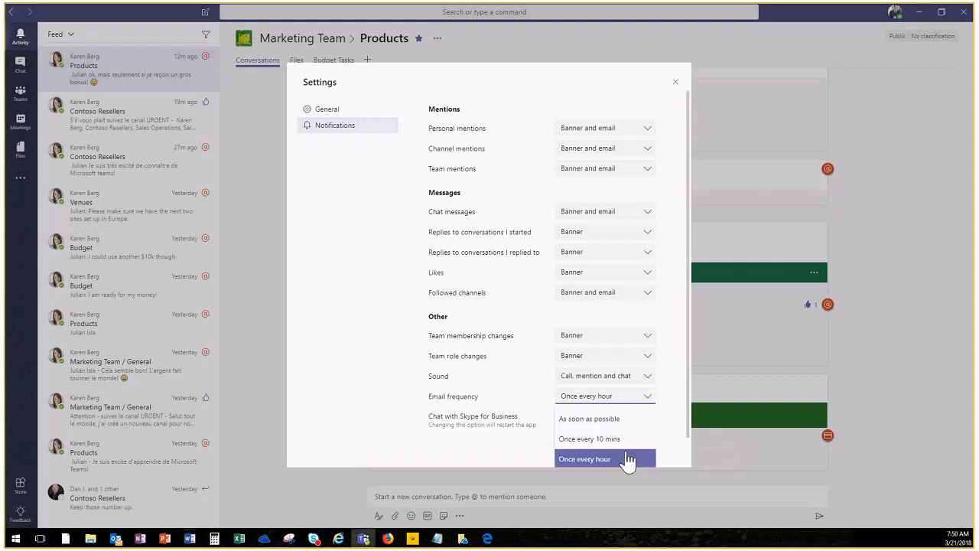
{"action": "left_click", "coordinate": [622, 420]}
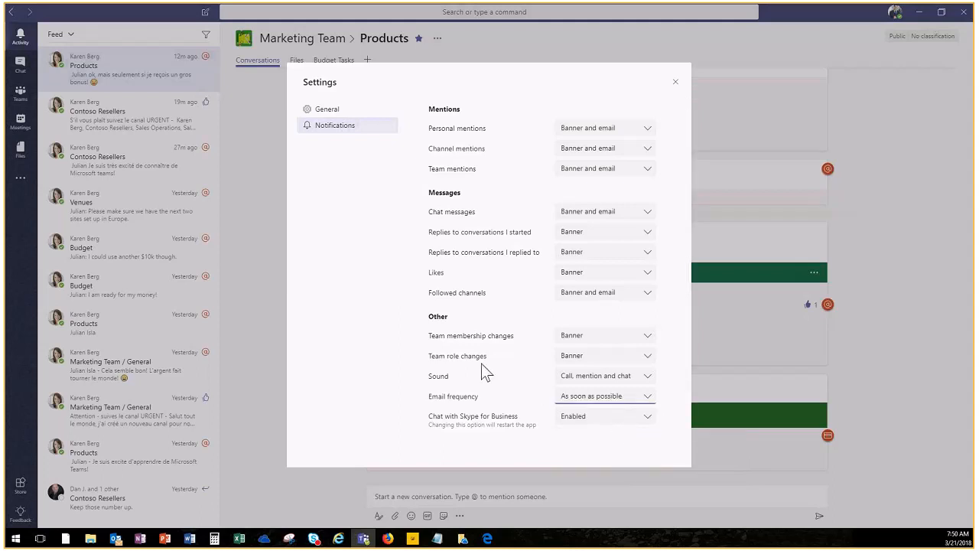
{"action": "key", "text": "alt+Tab"}
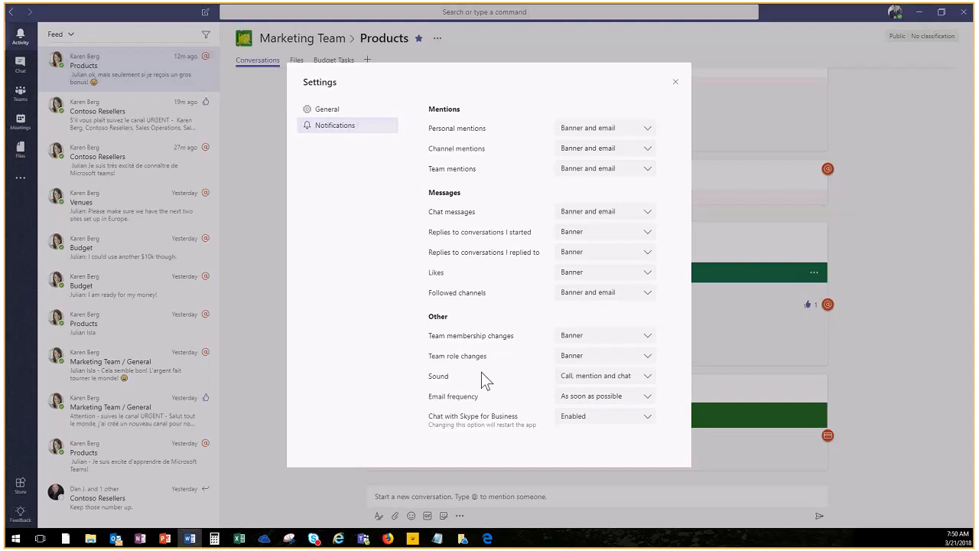
{"action": "key", "text": "alt+Tab"}
{"action": "left_click", "coordinate": [649, 419]}
{"action": "left_click", "coordinate": [634, 427]}
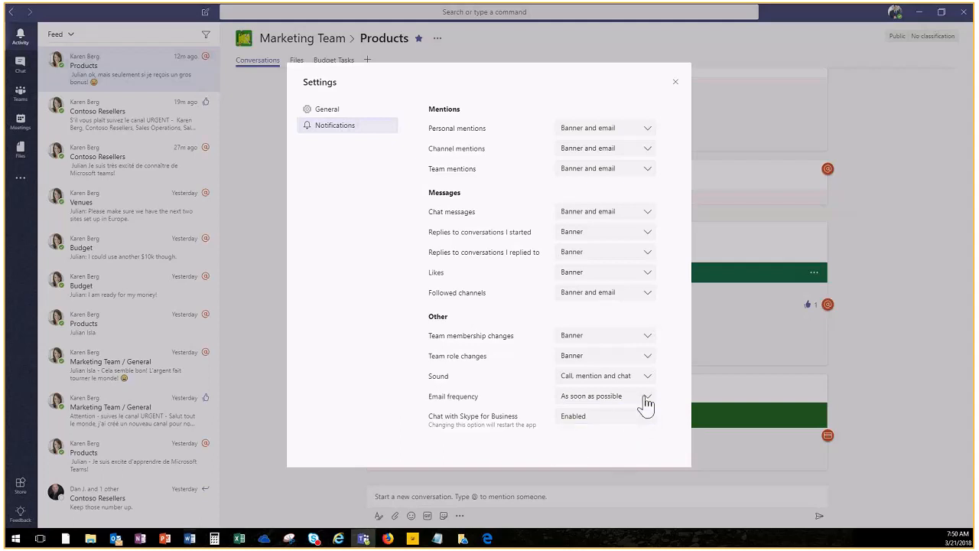
{"action": "left_click", "coordinate": [646, 399]}
{"action": "left_click", "coordinate": [623, 438]}
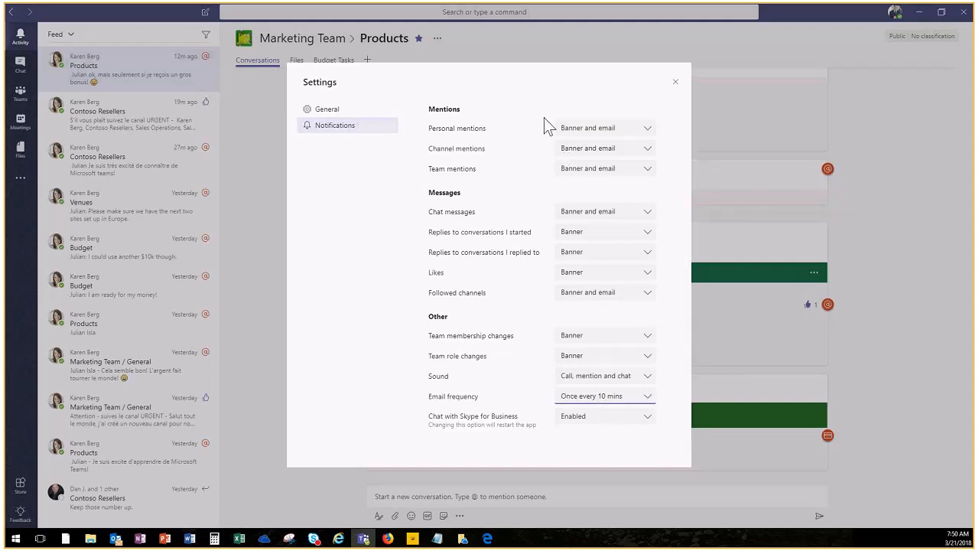
Set personal mentions to Only show in feed, and channel and team mentions to Banner
{"action": "left_click", "coordinate": [651, 132]}
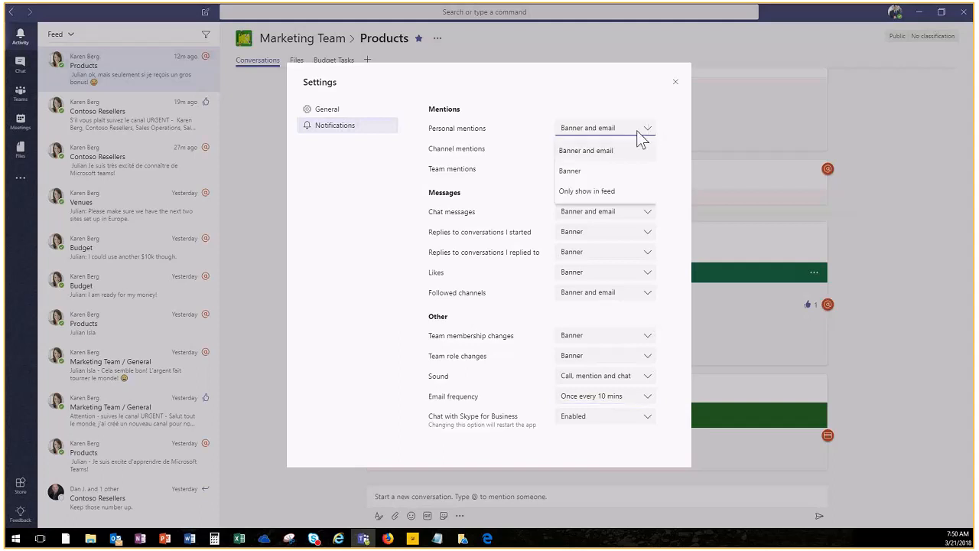
{"action": "left_click", "coordinate": [607, 193]}
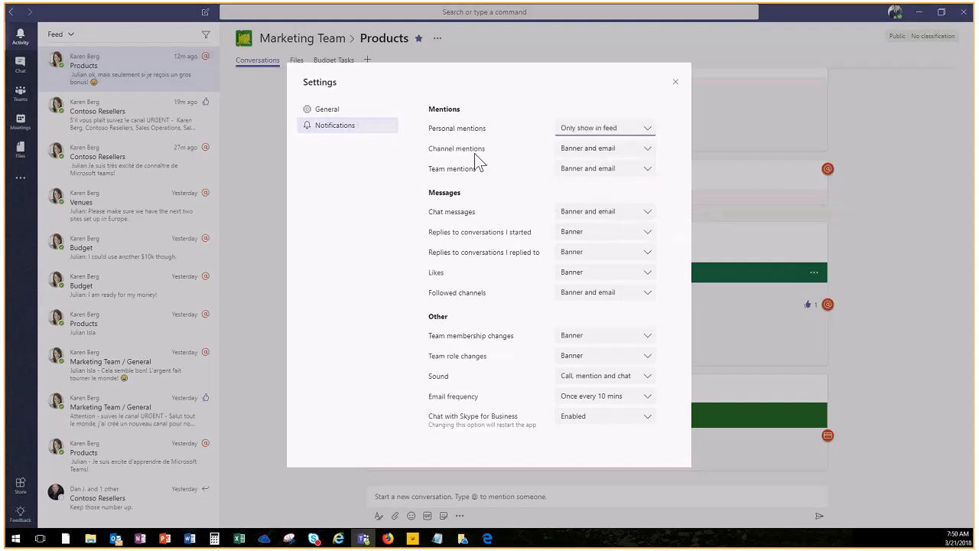
{"action": "left_click", "coordinate": [650, 153]}
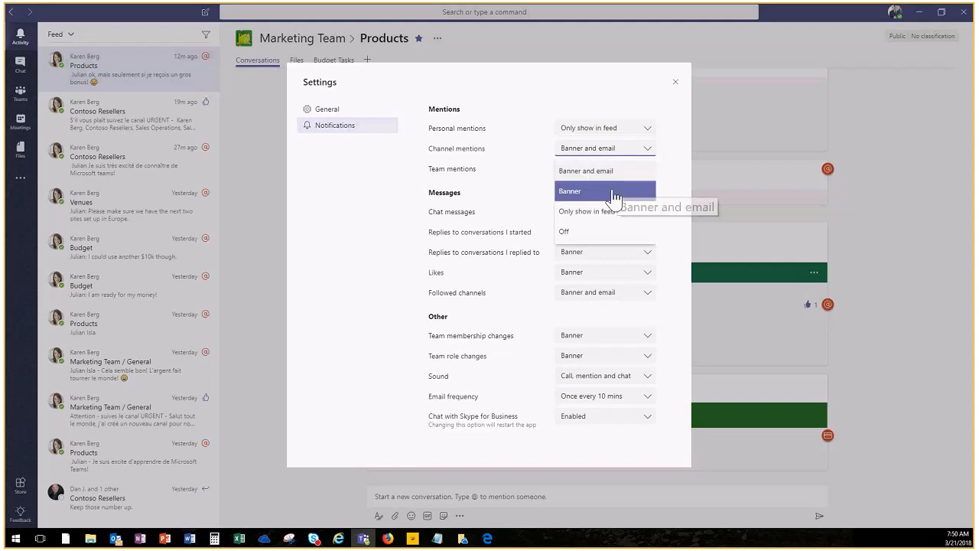
{"action": "left_click", "coordinate": [613, 191]}
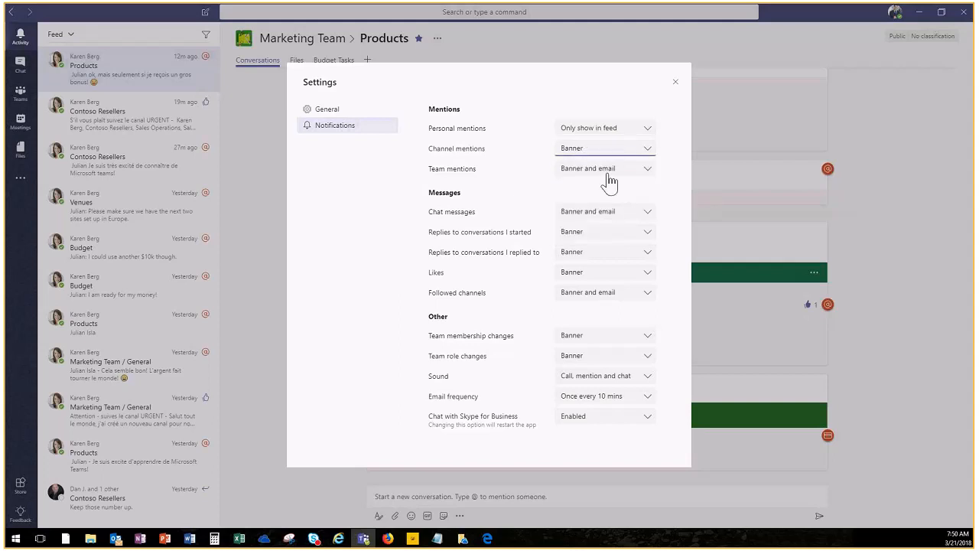
{"action": "left_click", "coordinate": [649, 173]}
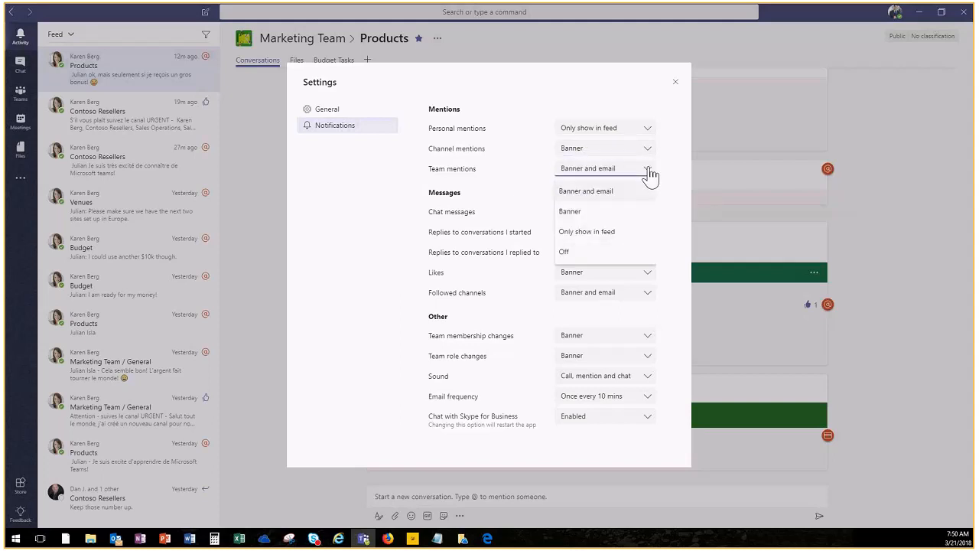
{"action": "left_click", "coordinate": [632, 220]}
Set the notification email frequency to As soon as possible and close the settings
{"action": "left_click", "coordinate": [650, 400]}
{"action": "left_click", "coordinate": [622, 421]}
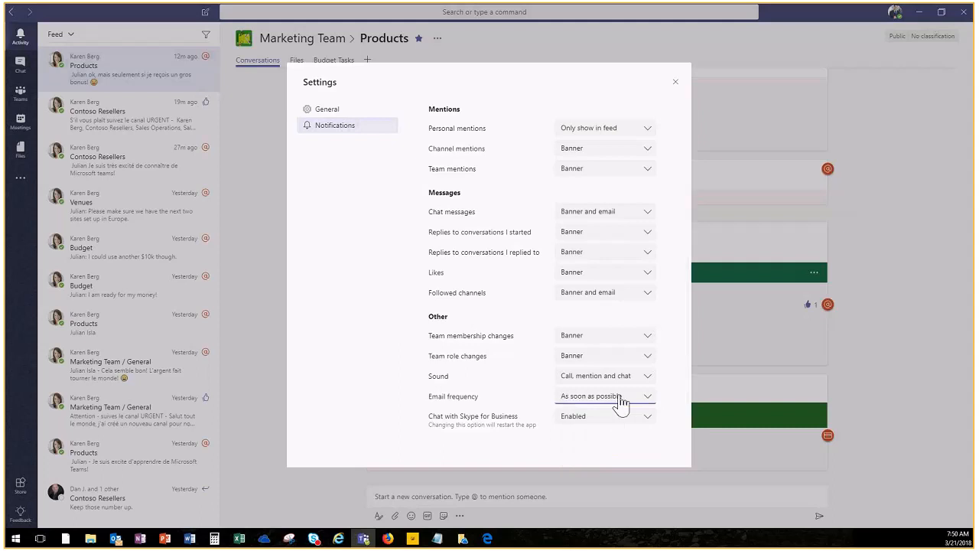
{"action": "left_click", "coordinate": [674, 86]}
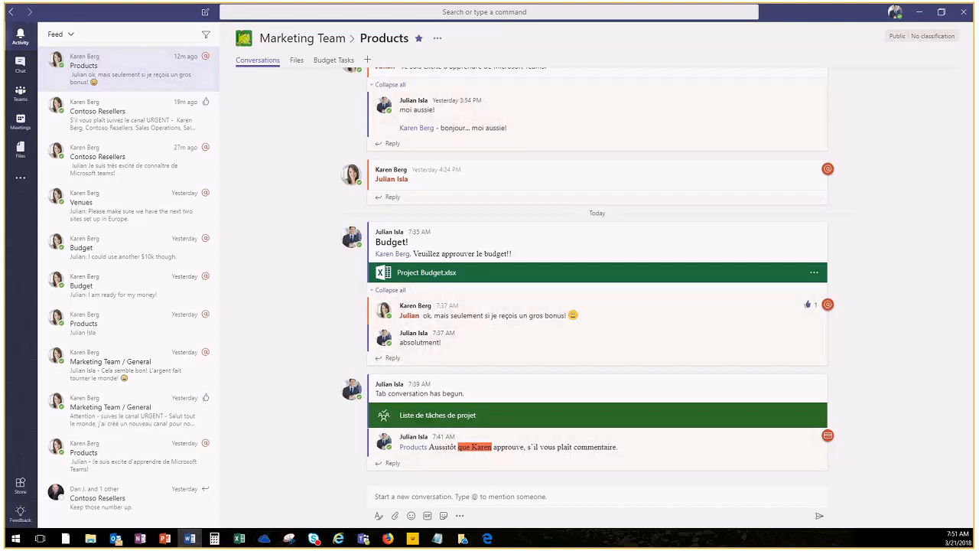
Look through the recent files, sorting them by modified date in both directions, and return to the team list
{"action": "left_click", "coordinate": [23, 99]}
{"action": "left_click", "coordinate": [23, 100]}
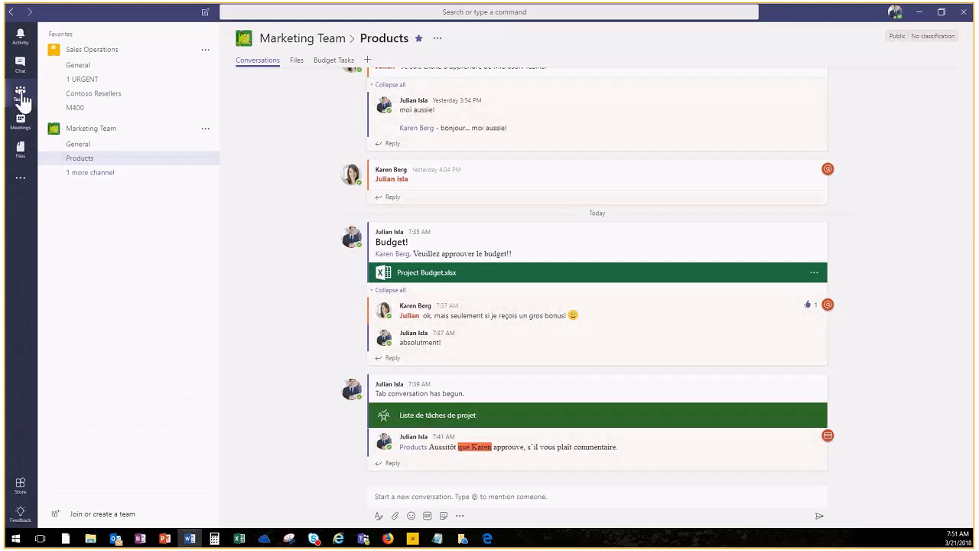
{"action": "left_click", "coordinate": [19, 153]}
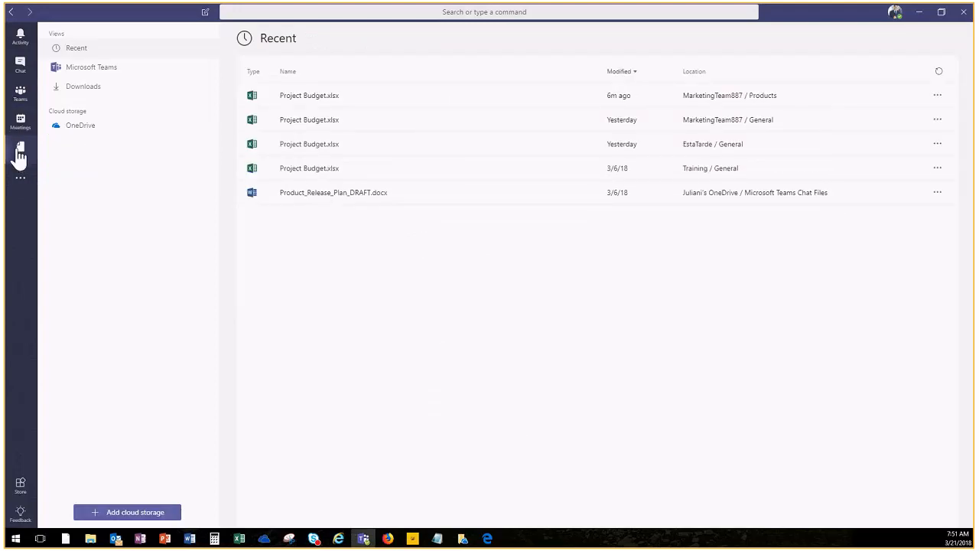
{"action": "left_click", "coordinate": [190, 539]}
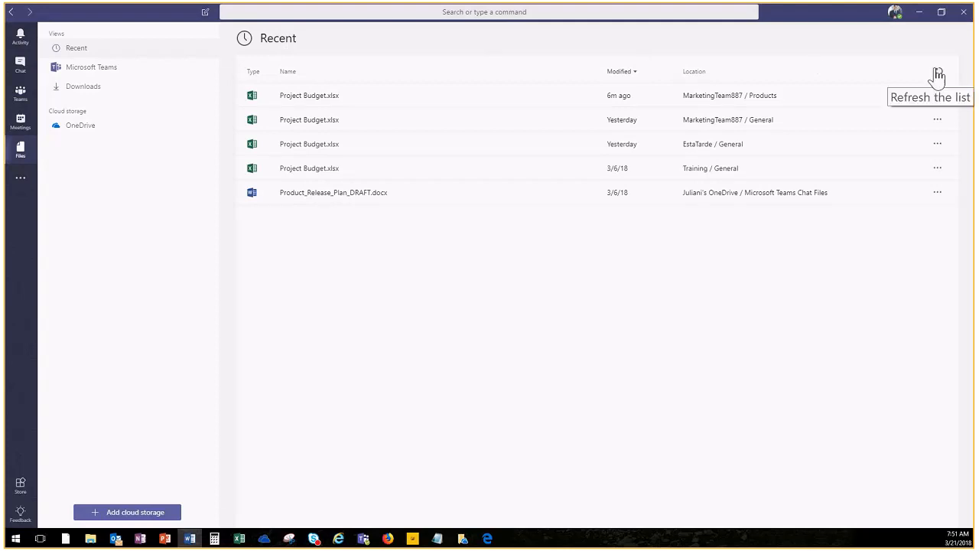
{"action": "left_click", "coordinate": [634, 76]}
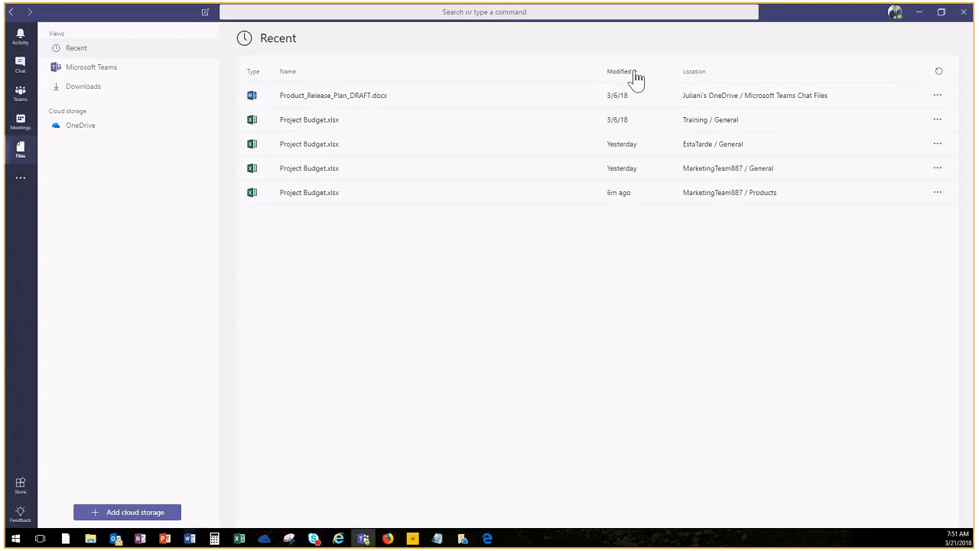
{"action": "left_click", "coordinate": [635, 77]}
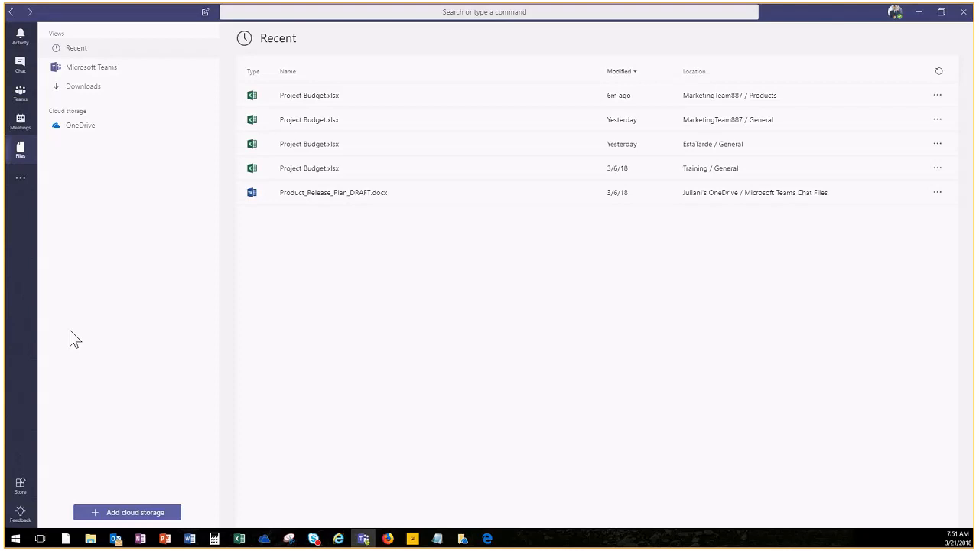
{"action": "key", "text": "alt+Tab"}
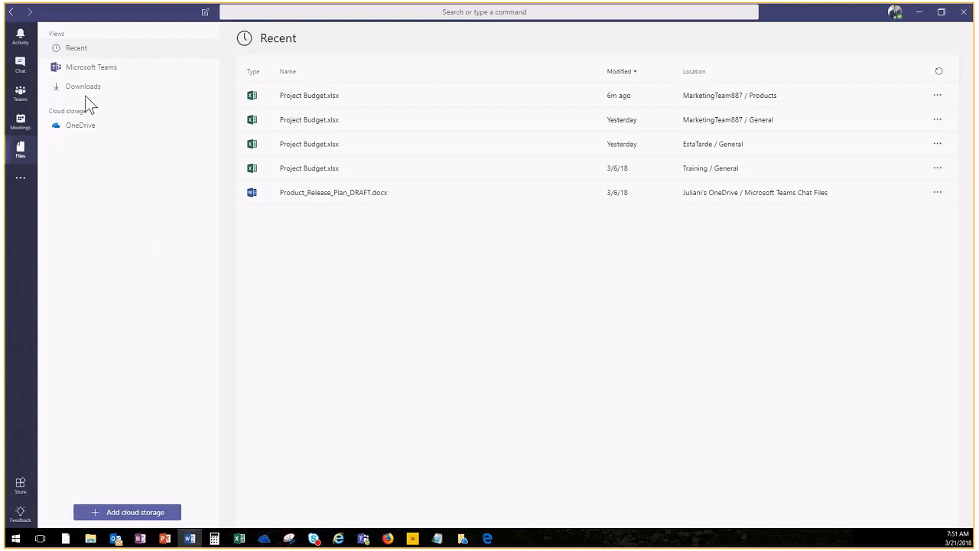
{"action": "left_click", "coordinate": [21, 95]}
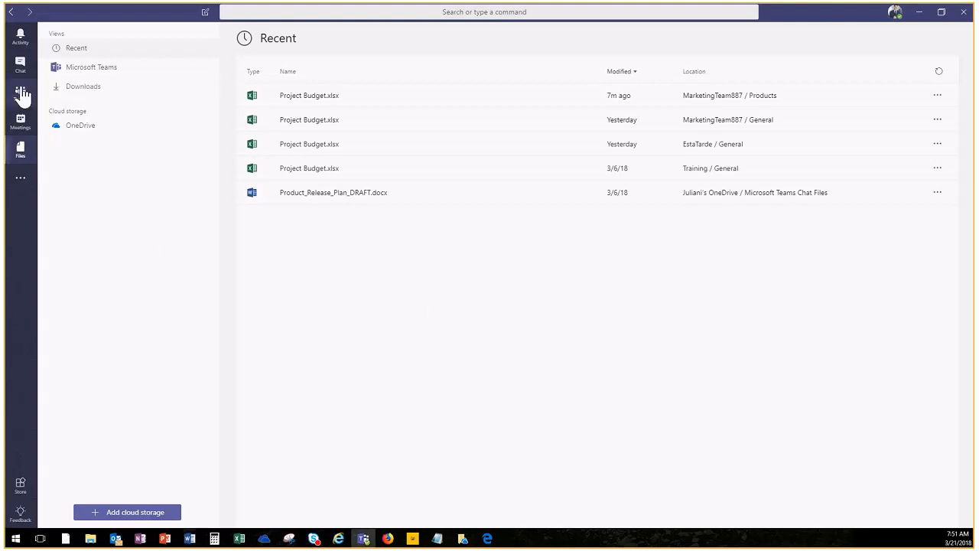
{"action": "left_click", "coordinate": [21, 95]}
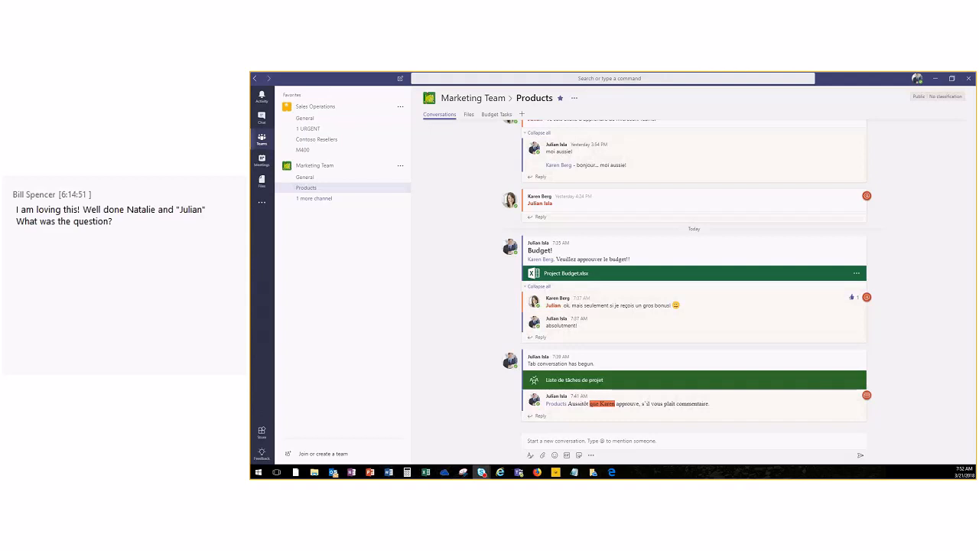
Examine the available options for chat with Skype for Business in the notification settings, and close the settings without changing anything
{"action": "left_click", "coordinate": [917, 81]}
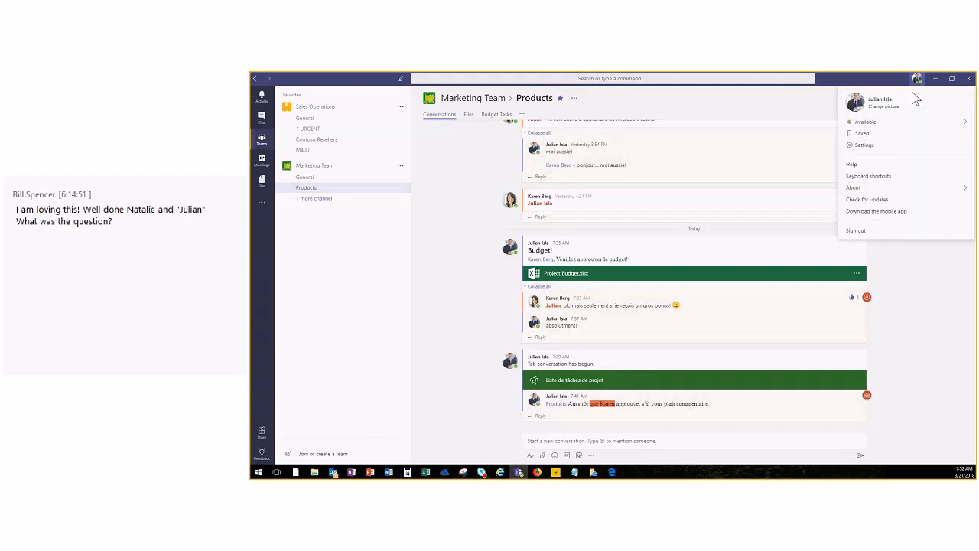
{"action": "left_click", "coordinate": [895, 150]}
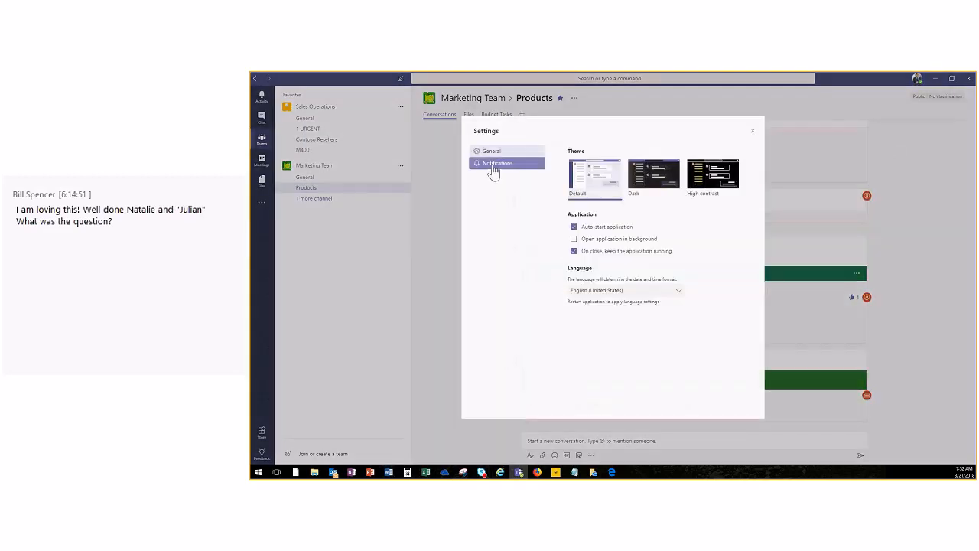
{"action": "left_click", "coordinate": [493, 166]}
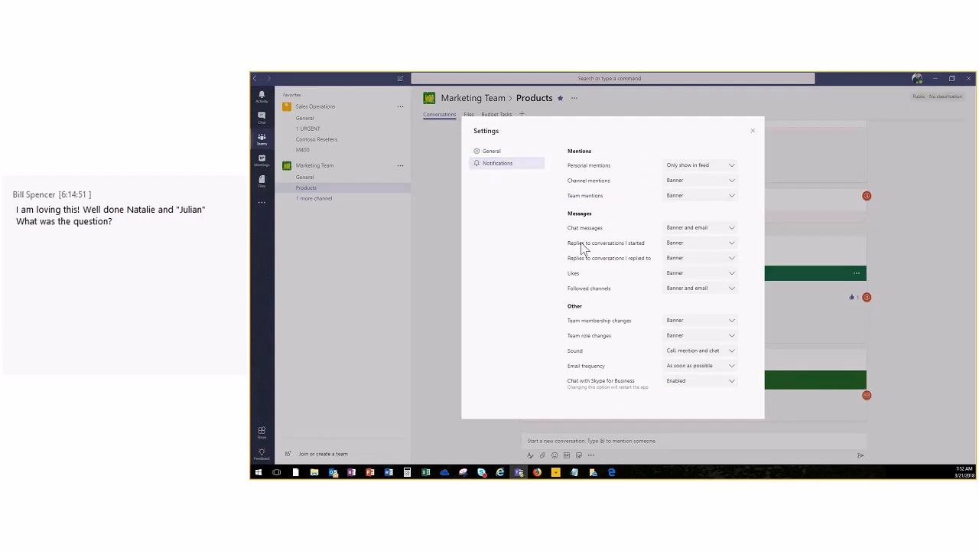
{"action": "left_click", "coordinate": [729, 384]}
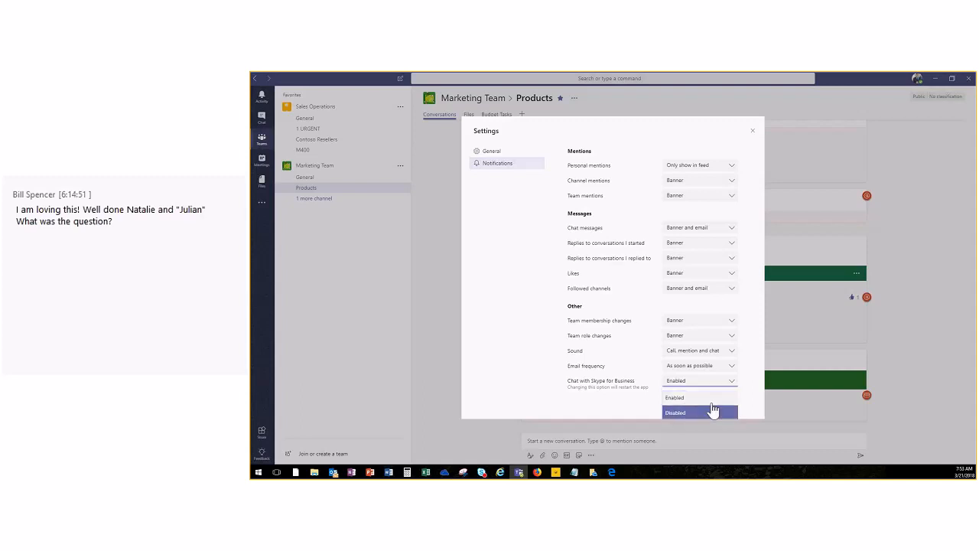
{"action": "key", "text": "Escape"}
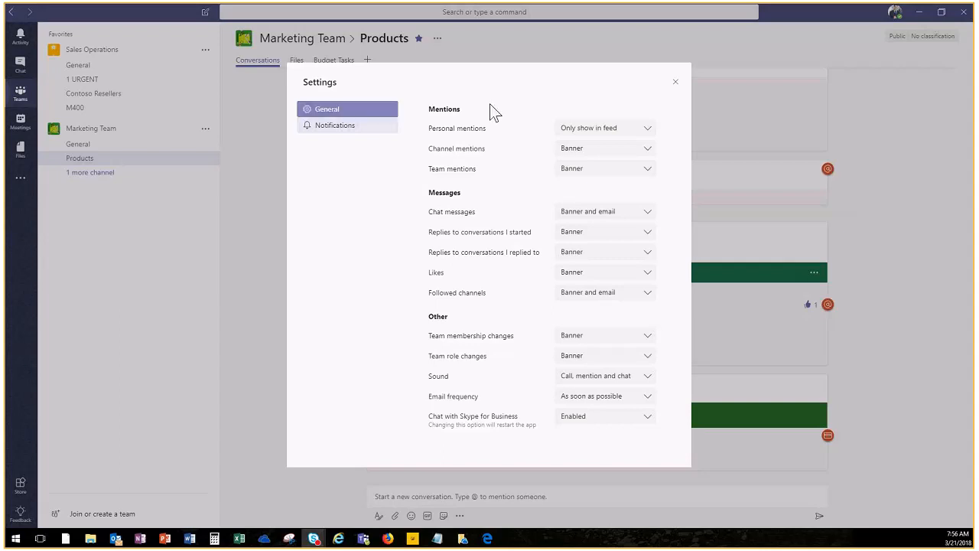
{"action": "left_click", "coordinate": [675, 83]}
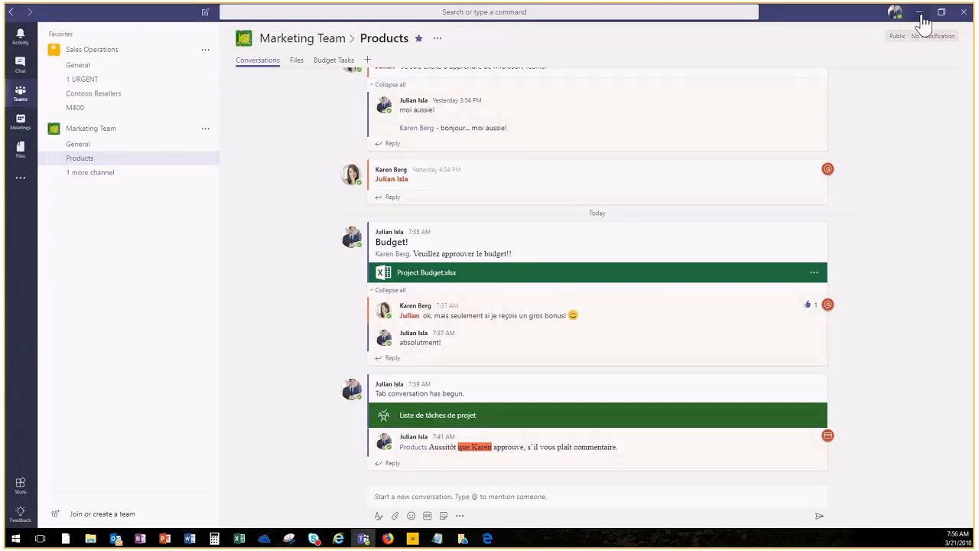
Look through the meetings calendar, the recent chats, the activity feed and the list of additional apps
{"action": "left_click", "coordinate": [20, 126]}
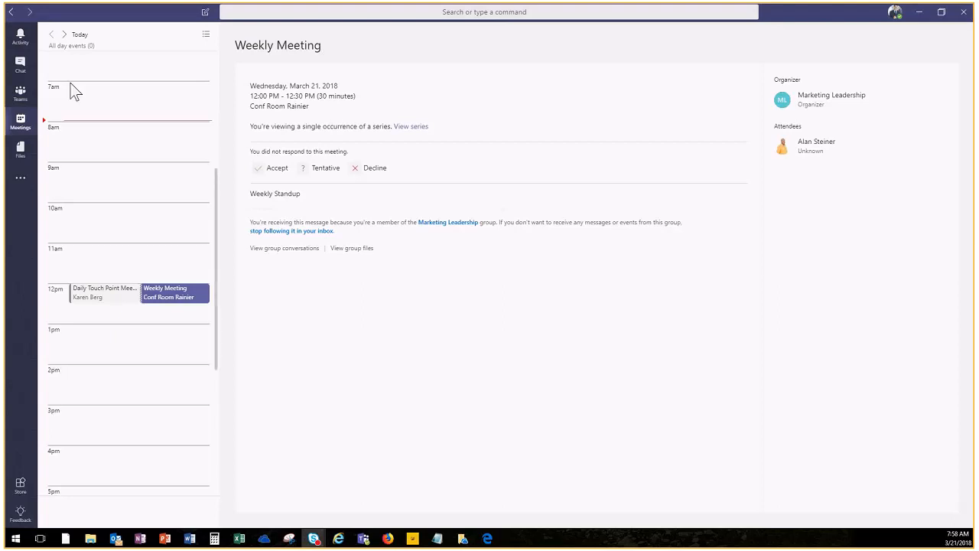
{"action": "left_click", "coordinate": [21, 66]}
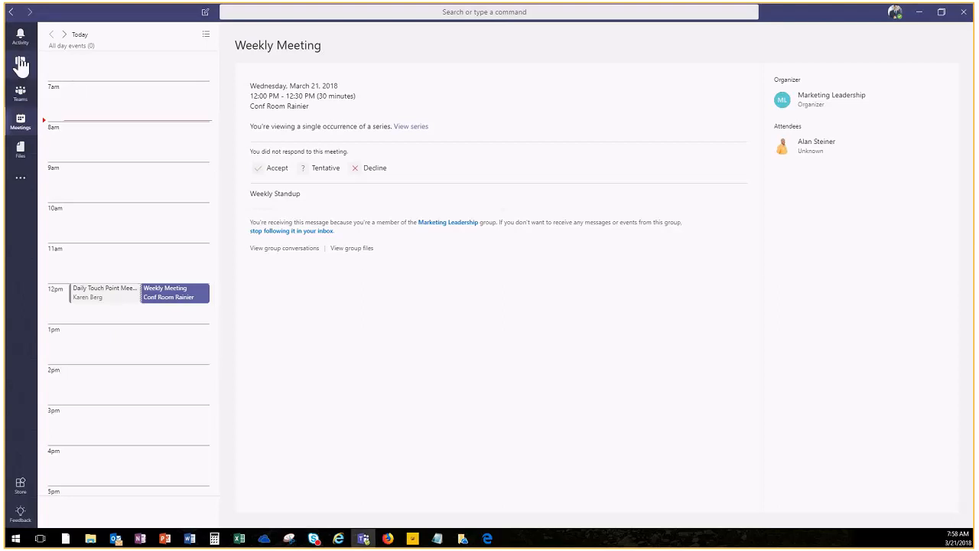
{"action": "left_click", "coordinate": [21, 67]}
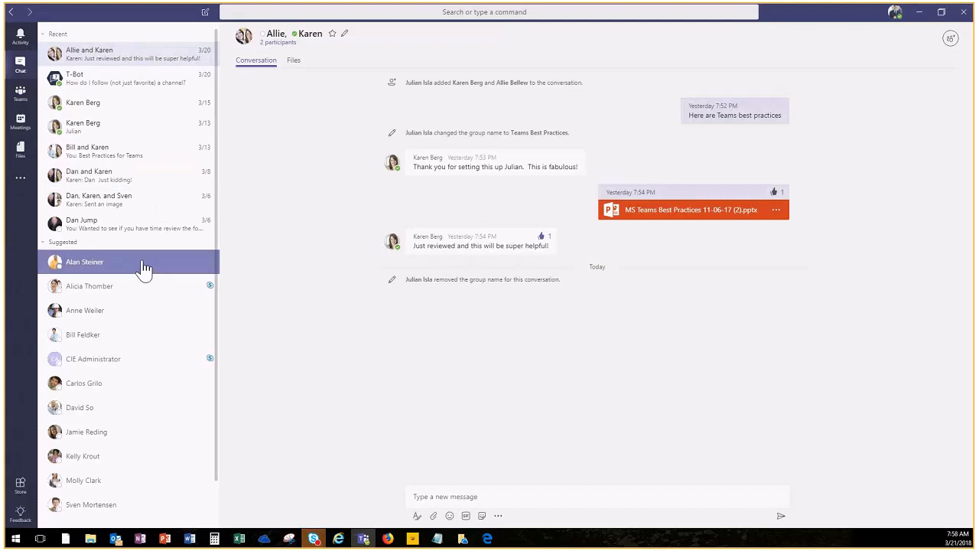
{"action": "left_click", "coordinate": [20, 34]}
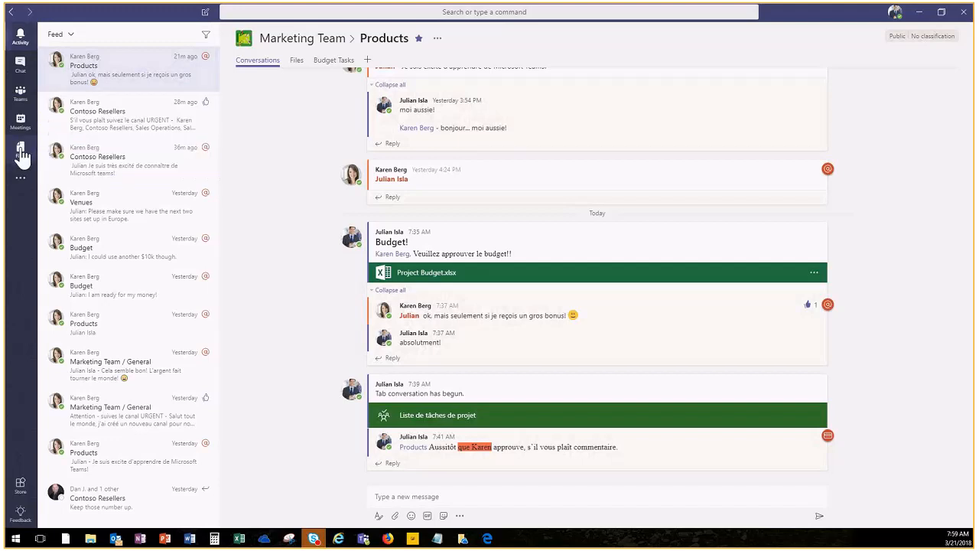
{"action": "left_click", "coordinate": [21, 182]}
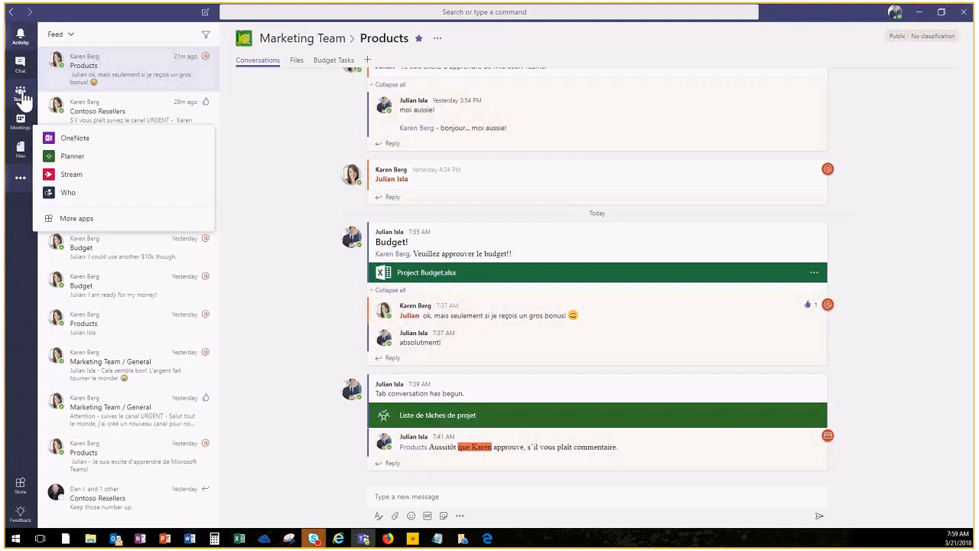
View the details of the Weekly Meeting and the Daily Touch Point Meeting in today's meetings calendar
{"action": "left_click", "coordinate": [23, 122]}
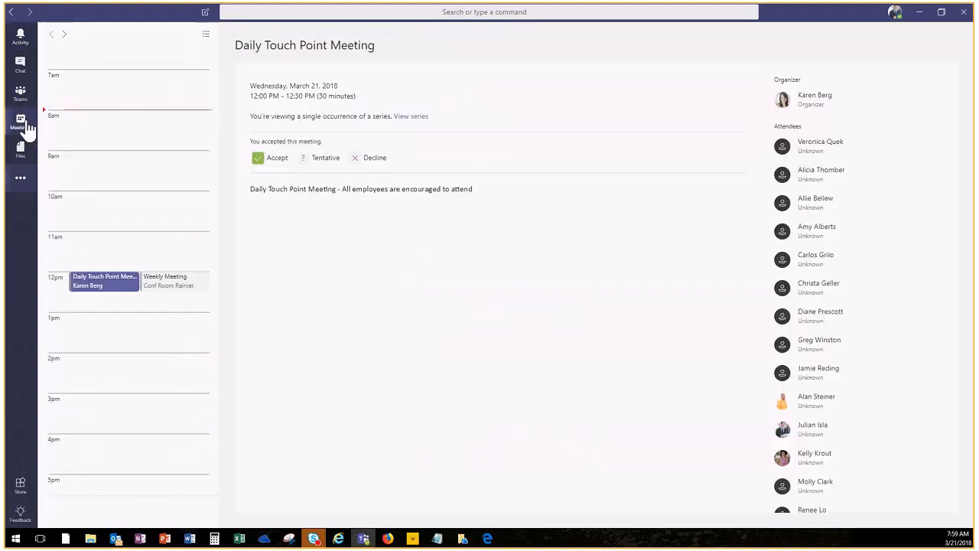
{"action": "left_click", "coordinate": [175, 292]}
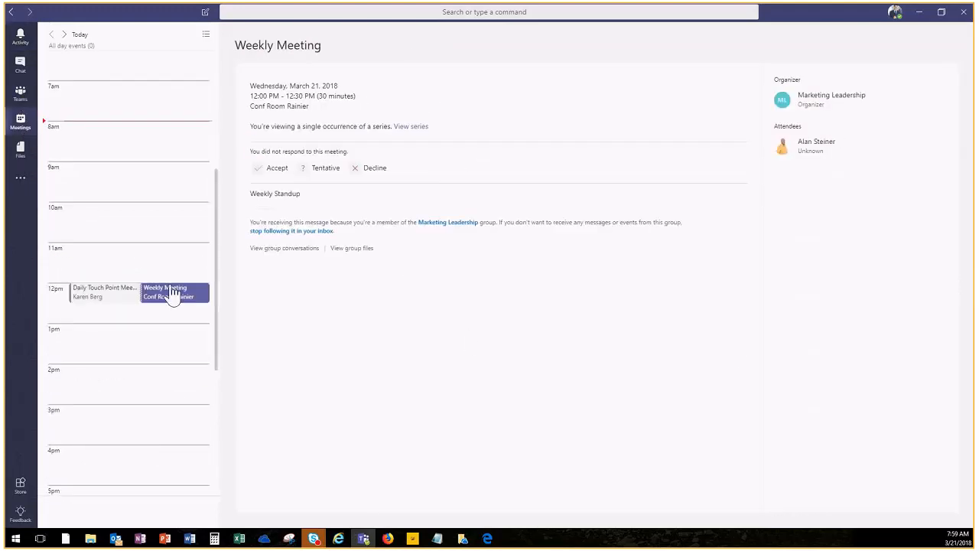
{"action": "left_click", "coordinate": [113, 294]}
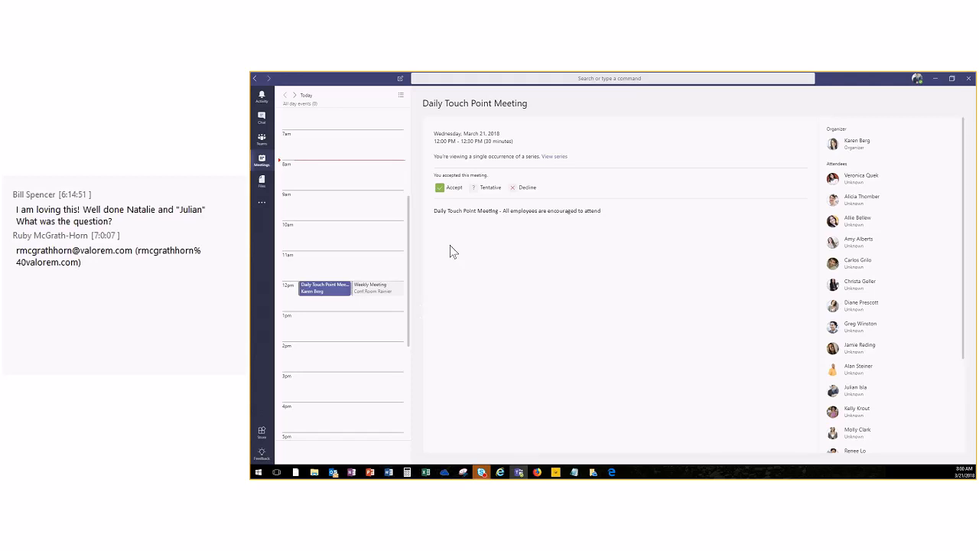
{"action": "mouse_move", "coordinate": [702, 75]}
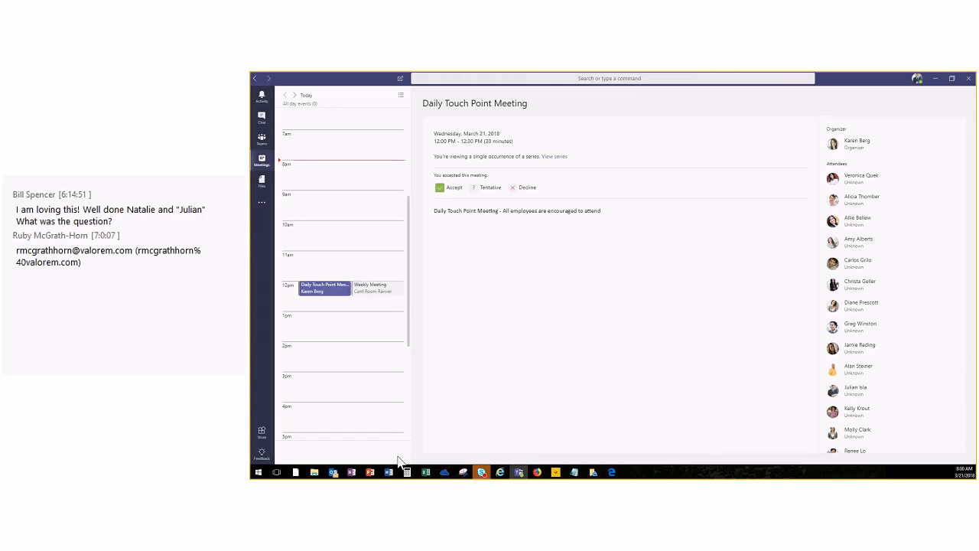